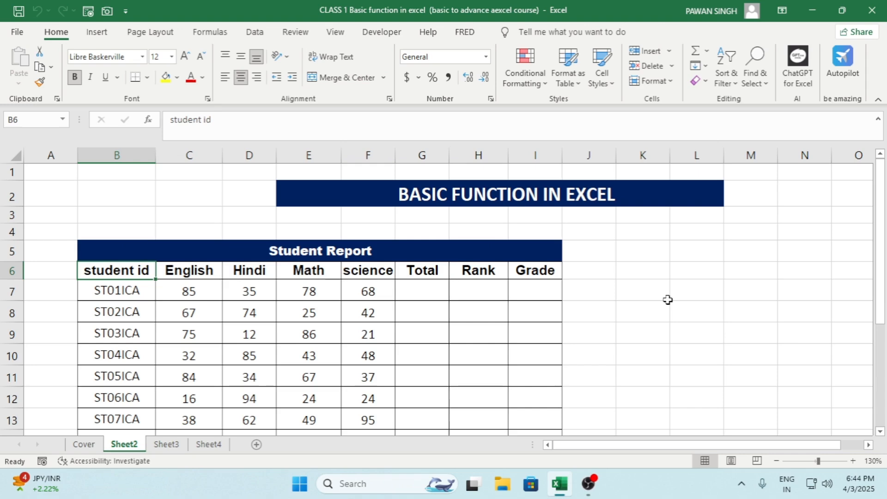
# Step: Examine the Student Report header row, from the student id and subject columns through Total, Rank and Grade
pyautogui.press('Right')
pyautogui.hotkey('shift', 'Right')
pyautogui.hotkey('shift', 'Right')
pyautogui.hotkey('shift', 'Right')
pyautogui.hotkey('shift', 'Right')
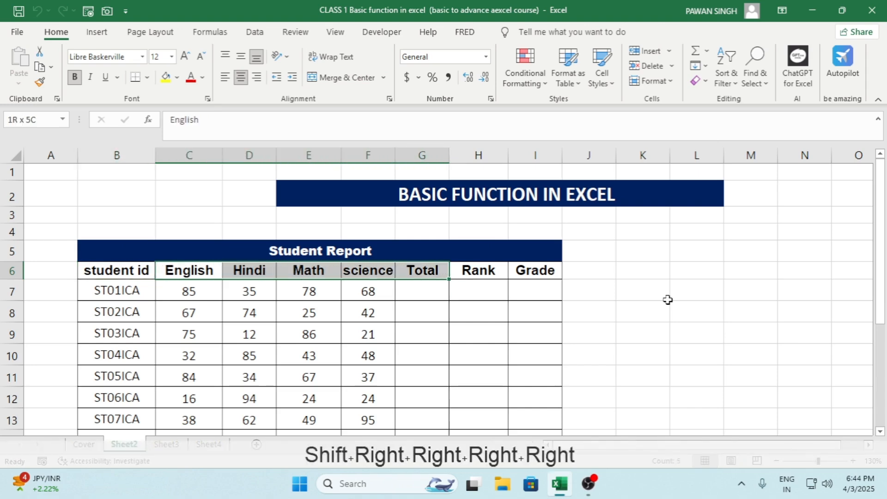
pyautogui.hotkey('shift', 'Left')
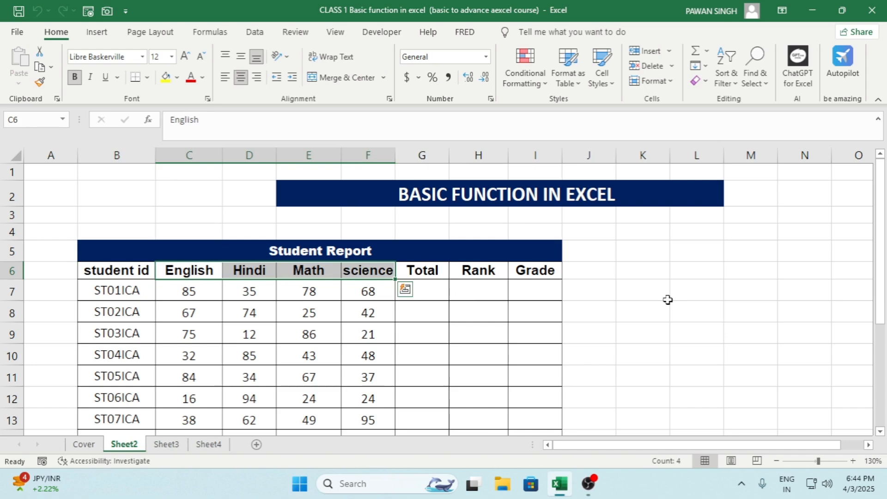
pyautogui.press('Right')
pyautogui.press('Right')
pyautogui.press('Right')
pyautogui.press('Right')
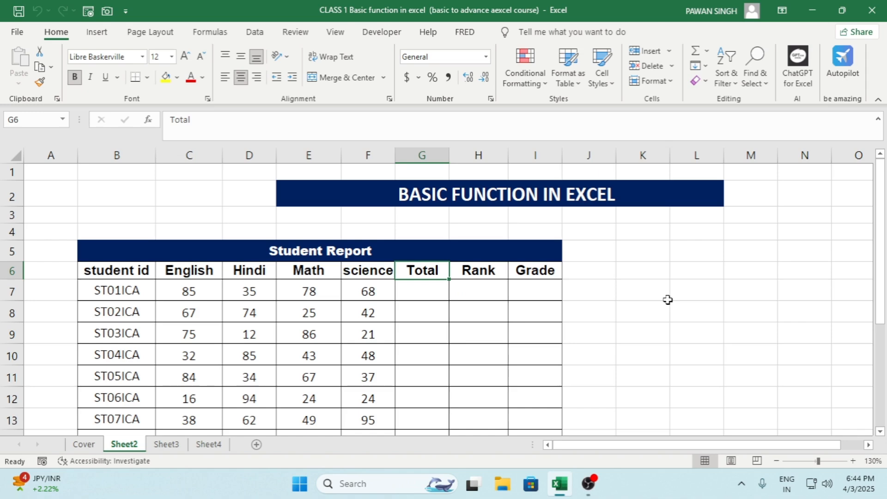
pyautogui.press('Right')
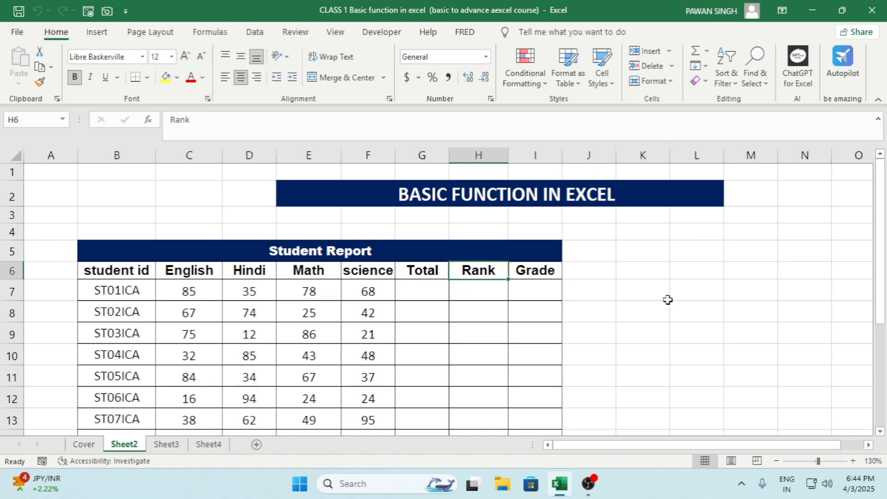
pyautogui.press('Right')
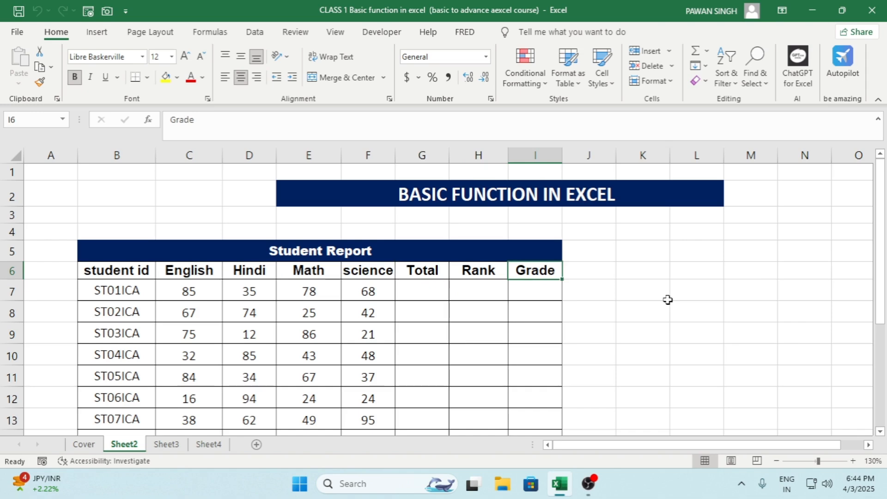
pyautogui.press('Left')
pyautogui.press('Left')
pyautogui.press('Left')
pyautogui.press('Left')
pyautogui.press('Left')
pyautogui.press('Left')
pyautogui.press('Left')
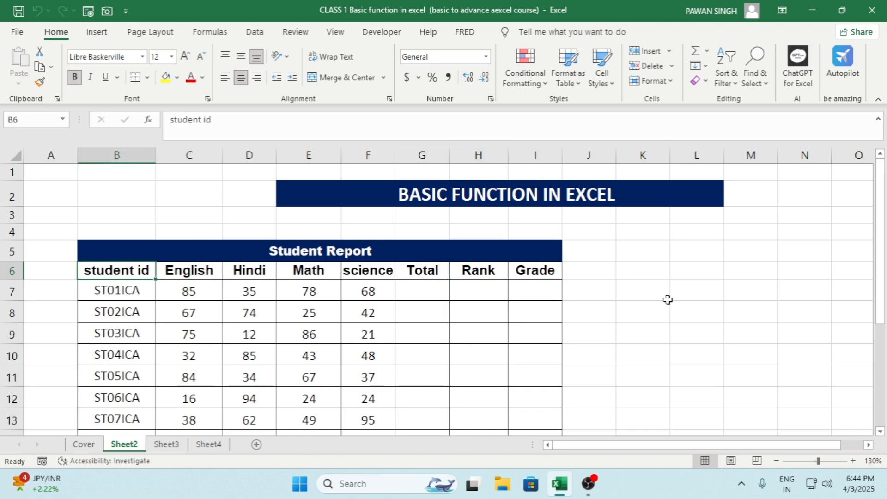
pyautogui.press('Down')
pyautogui.press('Down')
pyautogui.press('Right')
pyautogui.press('Up')
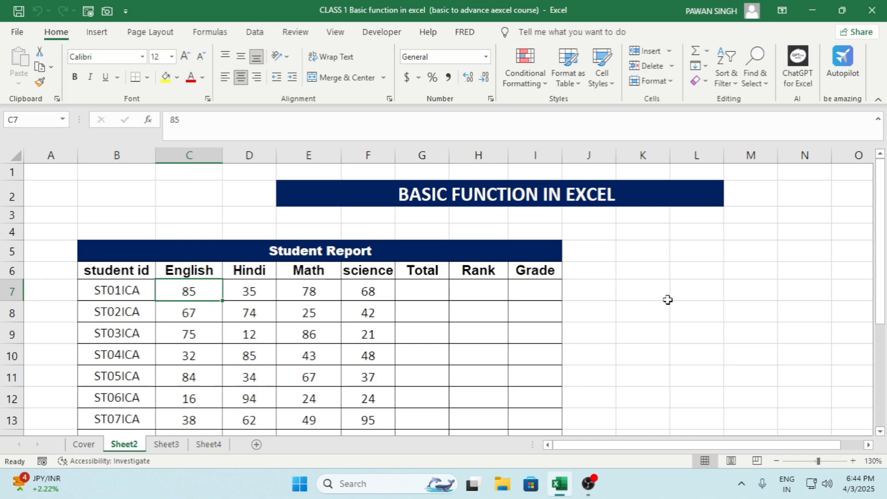
pyautogui.press('Up')
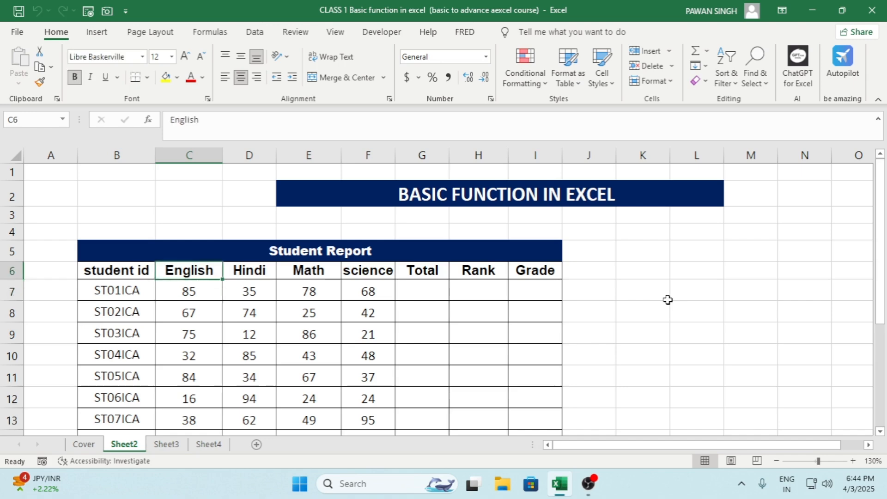
# Step: Enter the formula =SUM(C7:F7) in cell G7 to total the first student's four subject marks
pyautogui.press('Right')
pyautogui.press('Right')
pyautogui.press('Right')
pyautogui.press('Right')
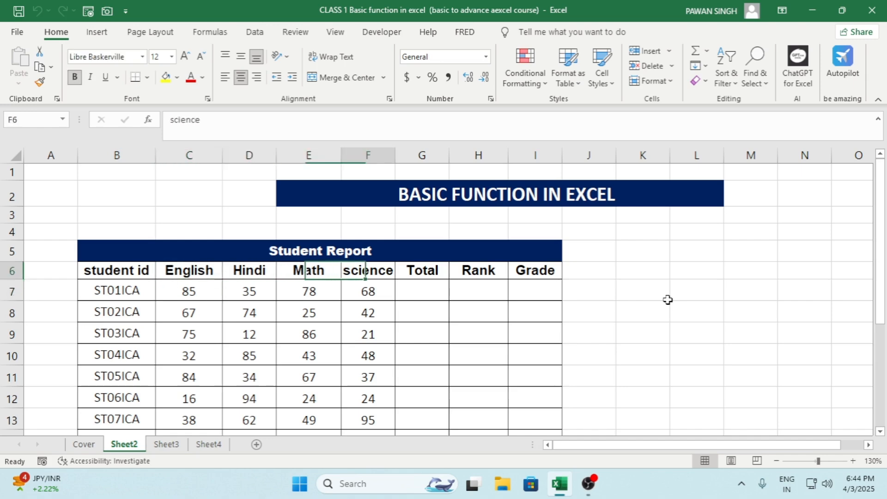
pyautogui.press('Down')
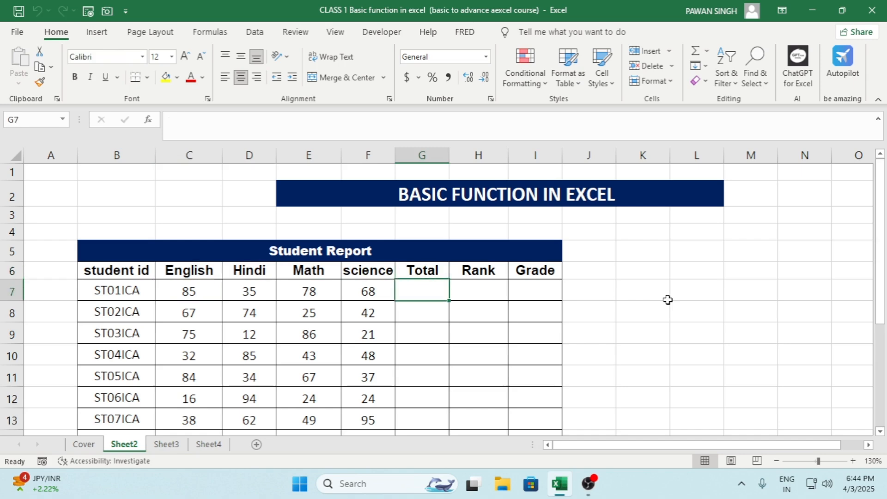
pyautogui.write('=su')
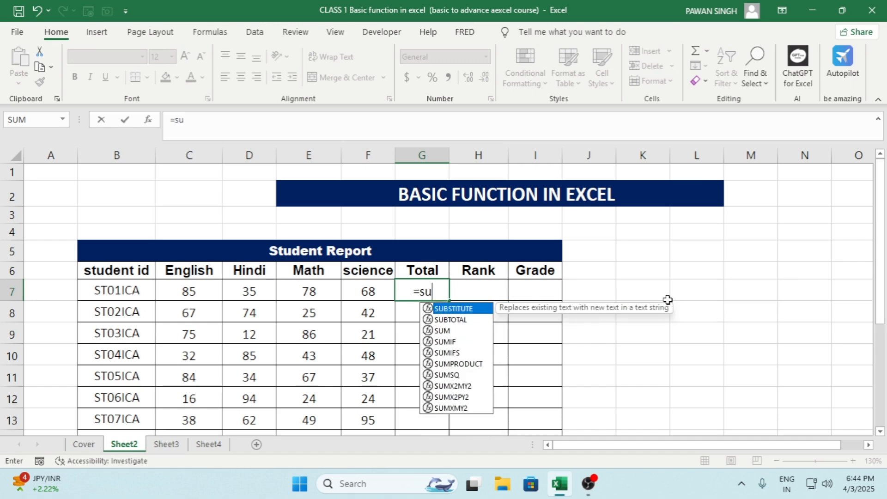
pyautogui.write('m')
pyautogui.press('Tab')
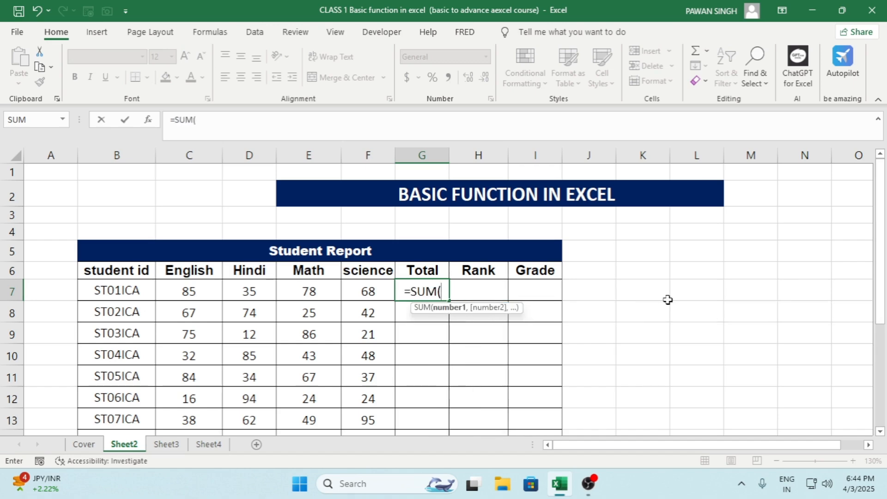
pyautogui.press('Left')
pyautogui.press('Left')
pyautogui.press('Left')
pyautogui.press('Left')
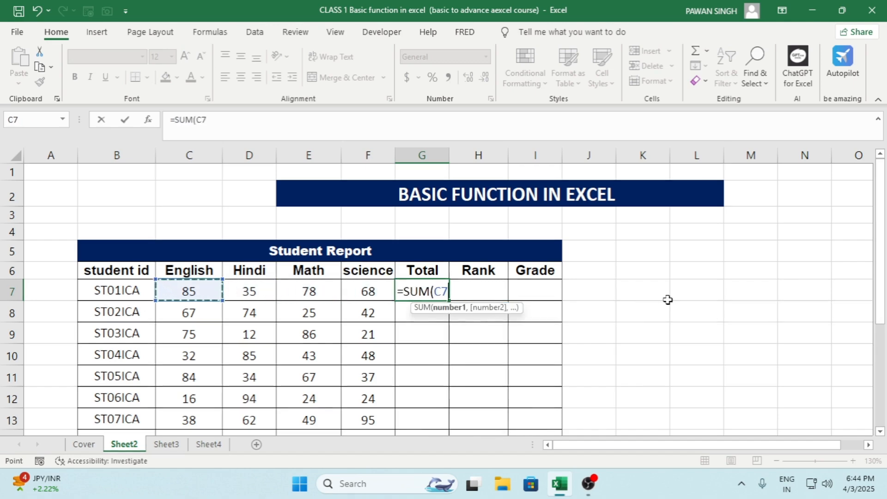
pyautogui.hotkey('shift', 'Right')
pyautogui.hotkey('shift', 'Right')
pyautogui.hotkey('shift', 'Right')
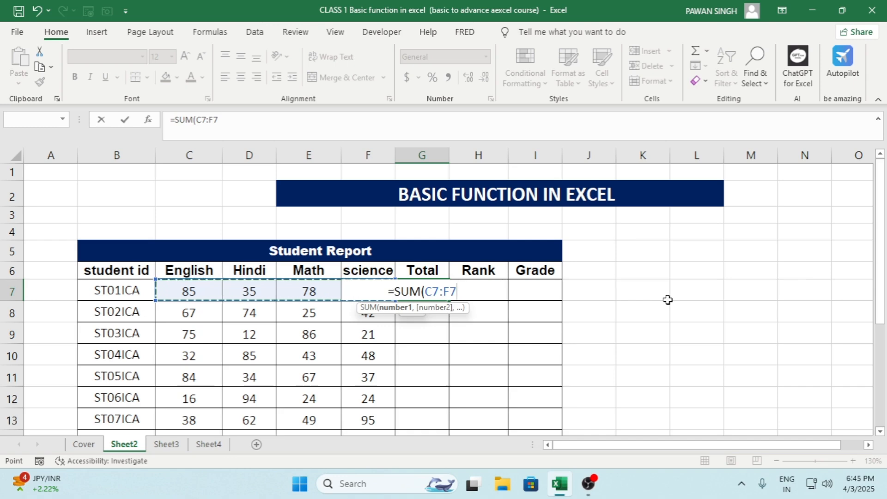
pyautogui.press('Return')
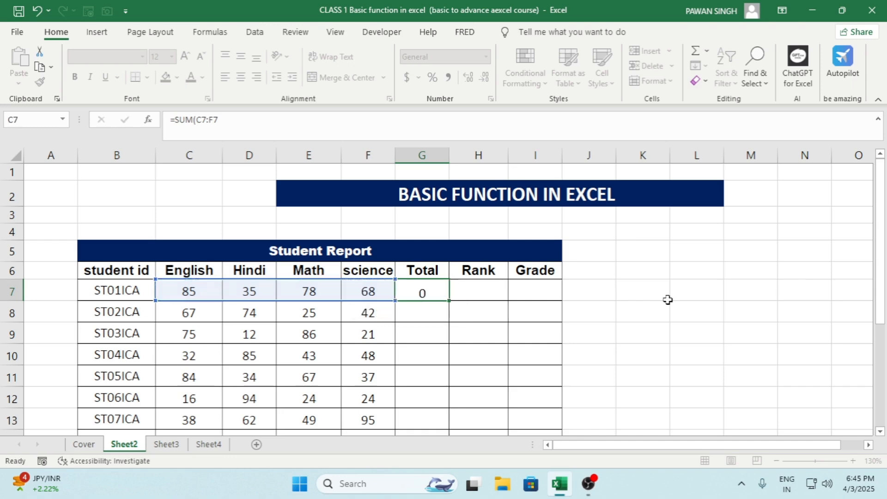
# Step: Fill the SUM formula from G7 down the Total column to G14
pyautogui.press('Up')
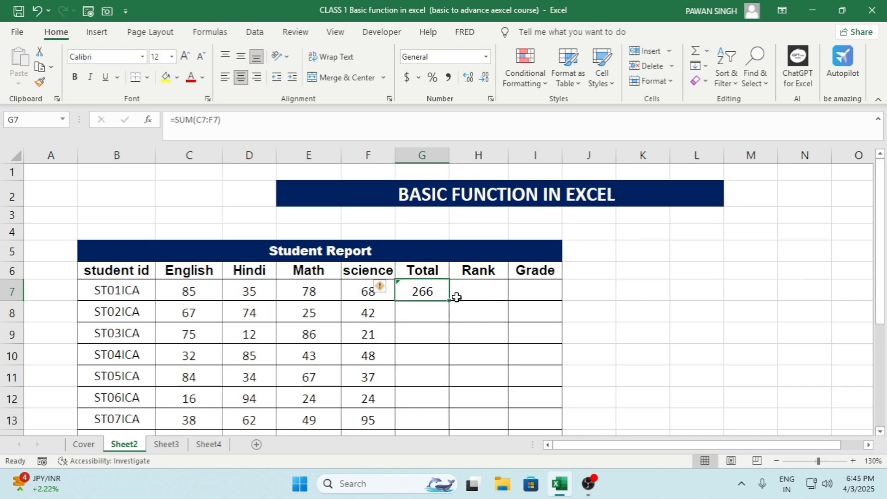
pyautogui.scroll(-1, 443, 303)
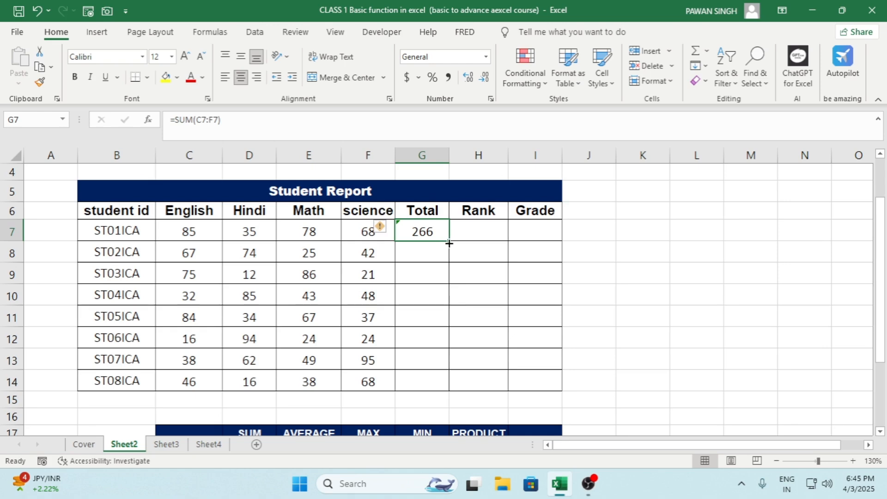
pyautogui.doubleClick(446, 240)
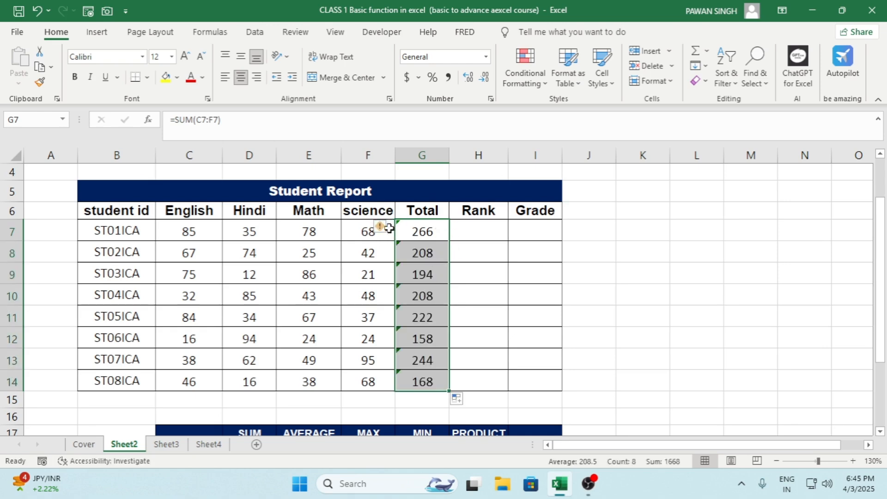
# Step: Ignore the Formula Omits Adjacent Cells error for the totals in G7:G14
pyautogui.moveTo(389, 232)
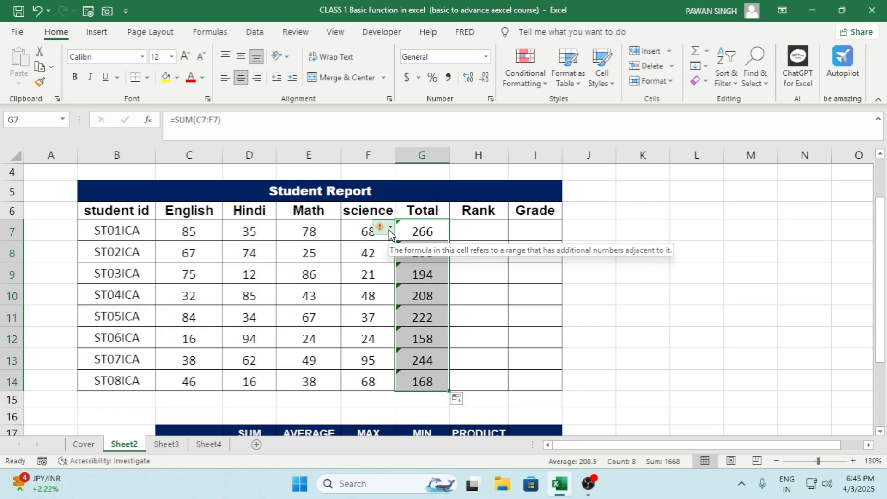
pyautogui.click(389, 230)
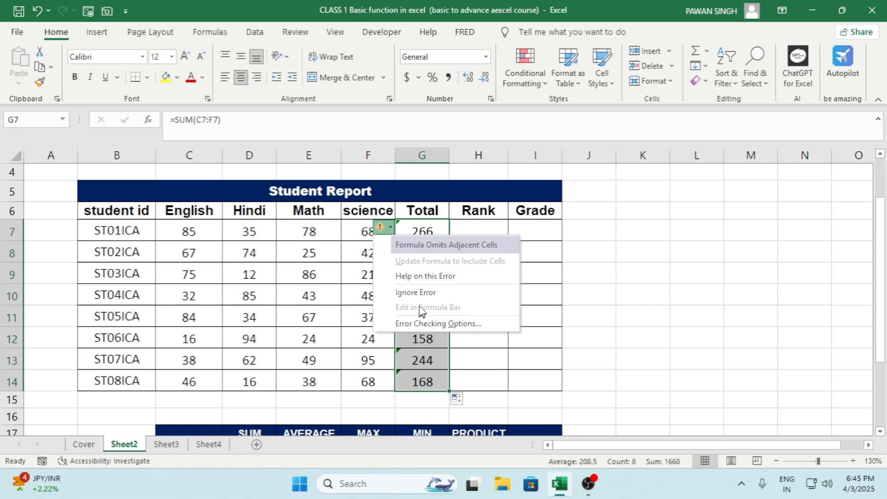
pyautogui.click(421, 291)
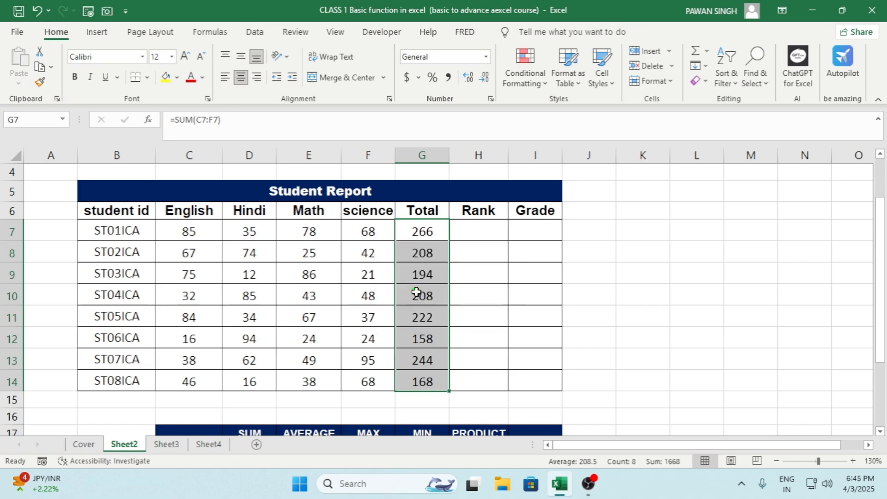
# Step: Enter =G7/400*100 in cell H7 and fill the formula down the Rank column to H14
pyautogui.click(467, 233)
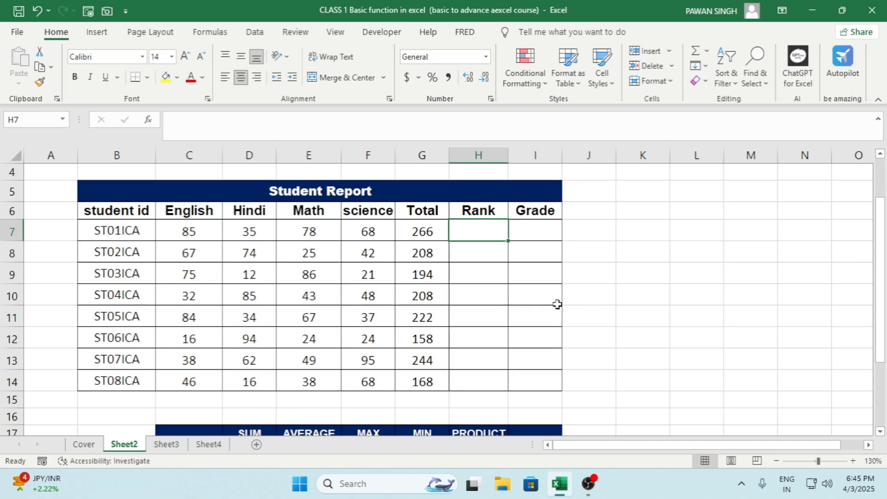
pyautogui.write('=')
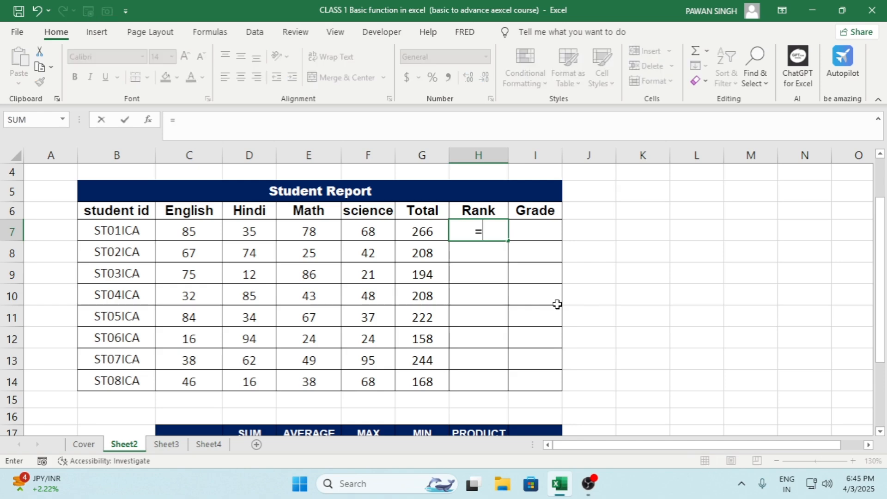
pyautogui.press('Left')
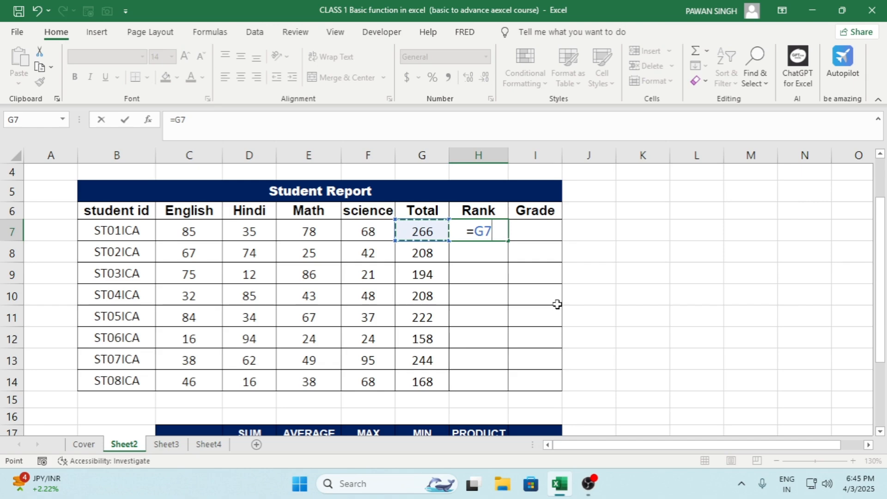
pyautogui.write('/')
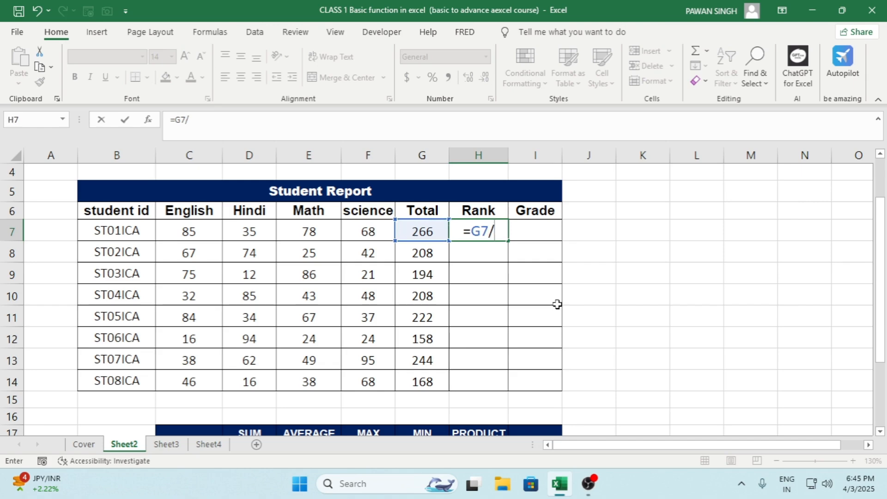
pyautogui.write('400')
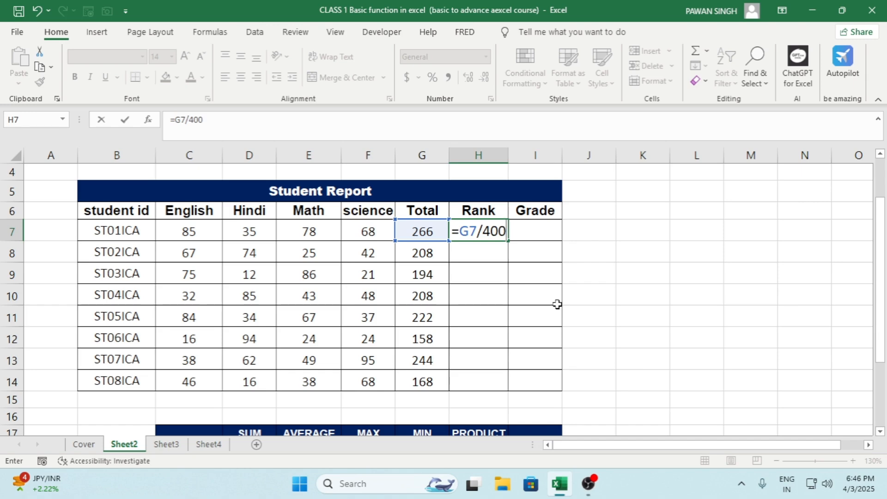
pyautogui.write('*')
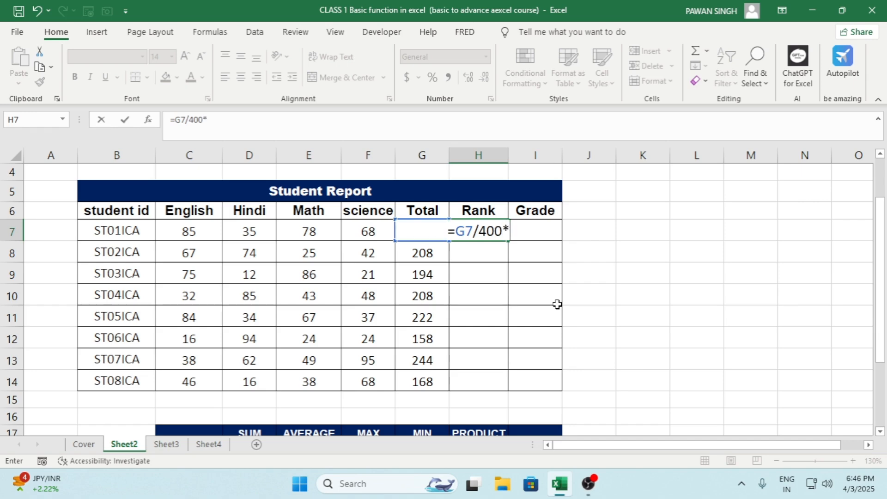
pyautogui.write('100')
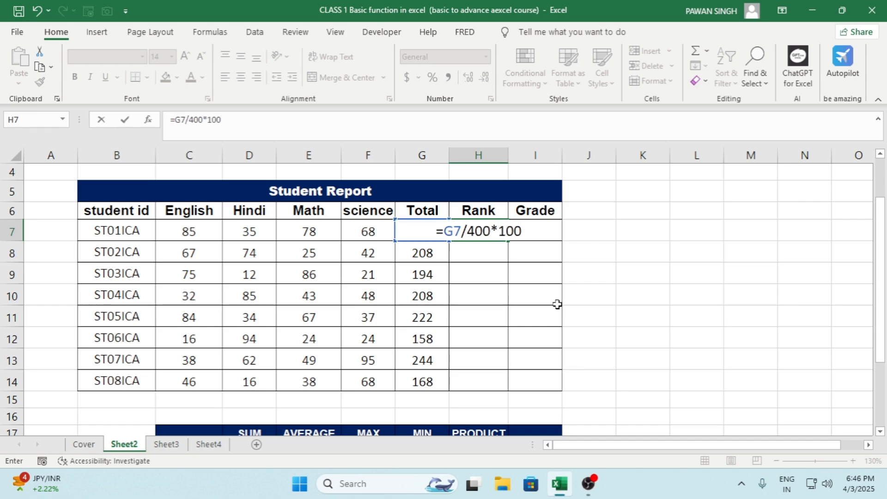
pyautogui.hotkey('ctrl', 'Return')
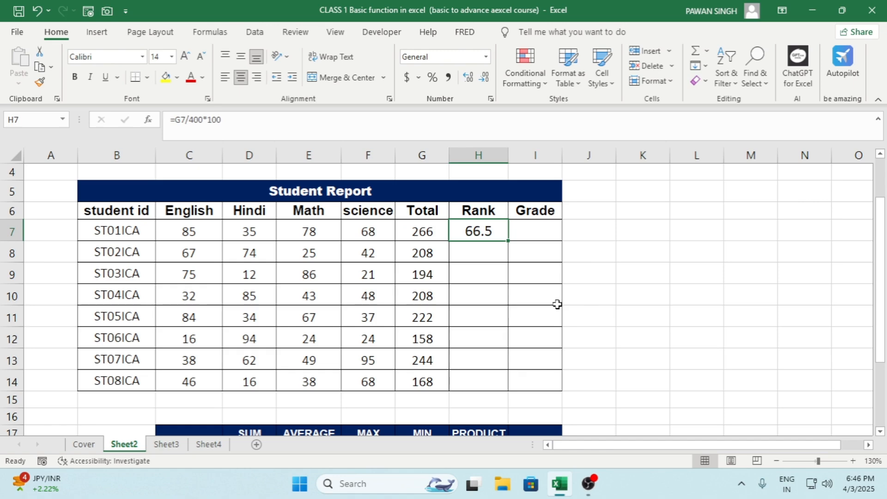
pyautogui.doubleClick(508, 240)
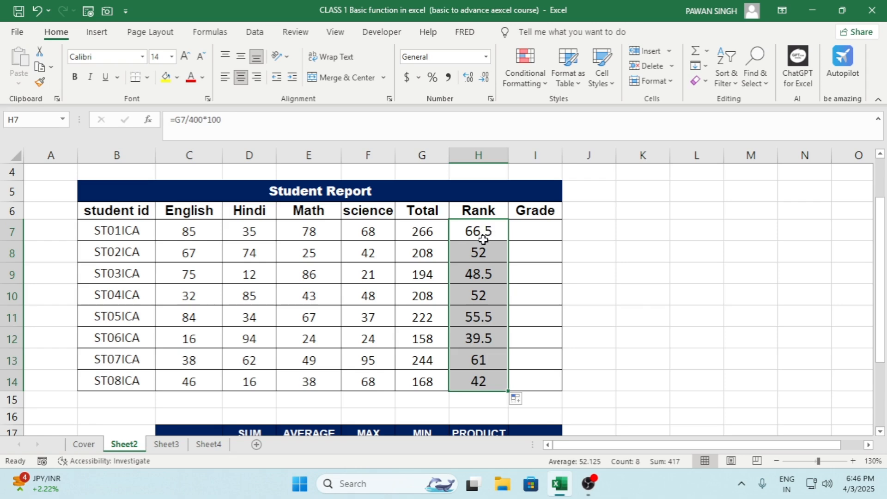
# Step: Begin an IF formula in cell I7 with the first student's Rank value in H7 as its logical test
pyautogui.click(540, 234)
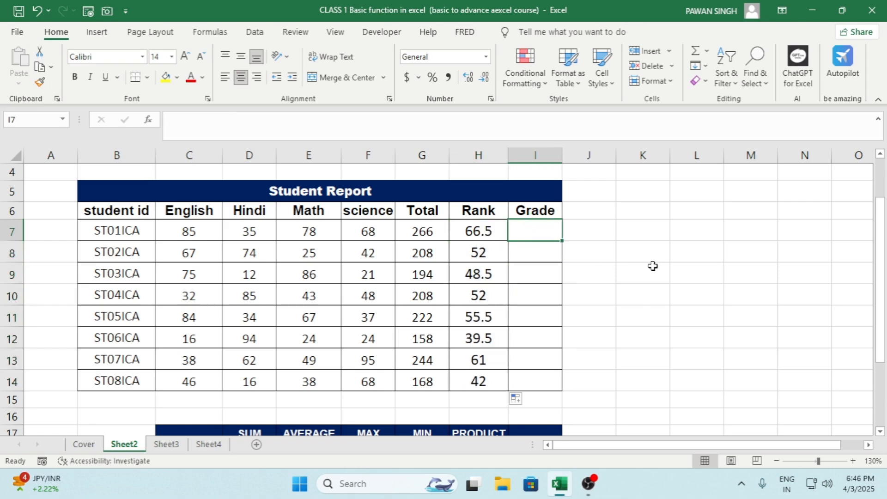
pyautogui.write('=if')
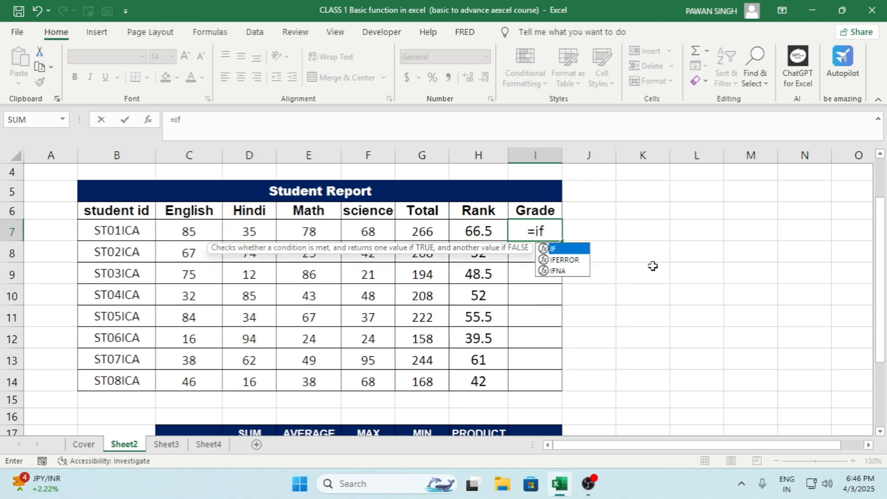
pyautogui.press('Tab')
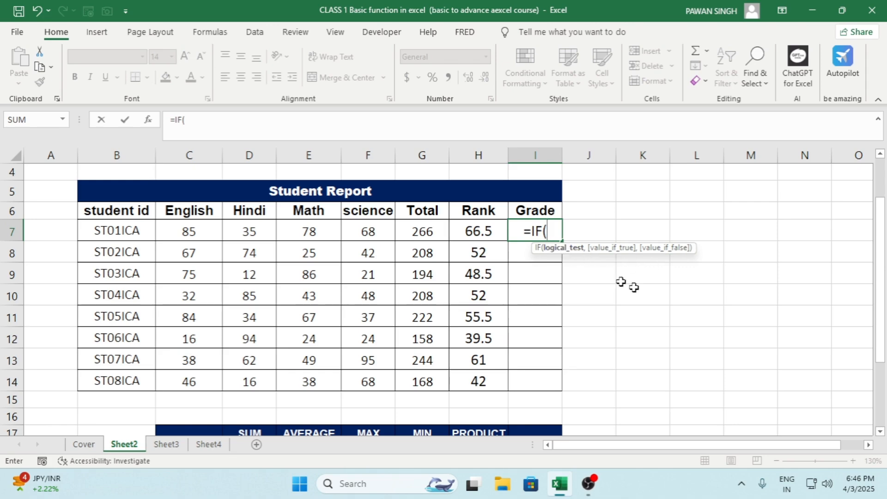
pyautogui.press('Left')
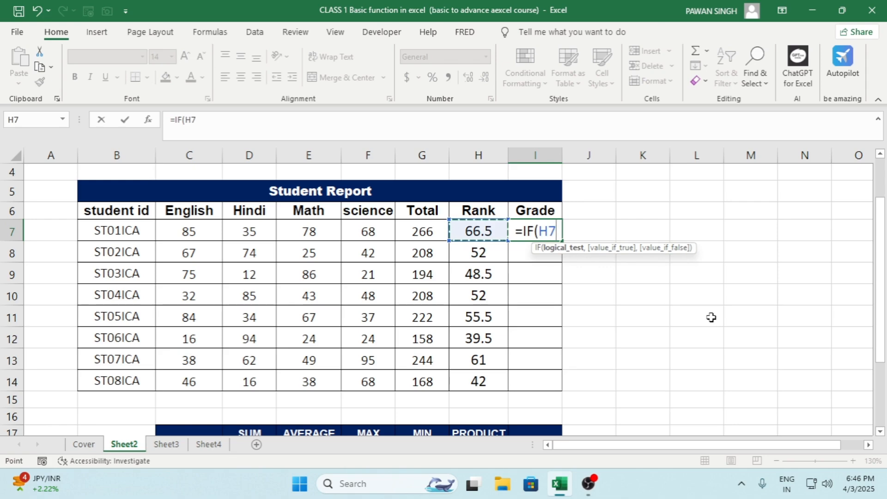
pyautogui.press('shift')
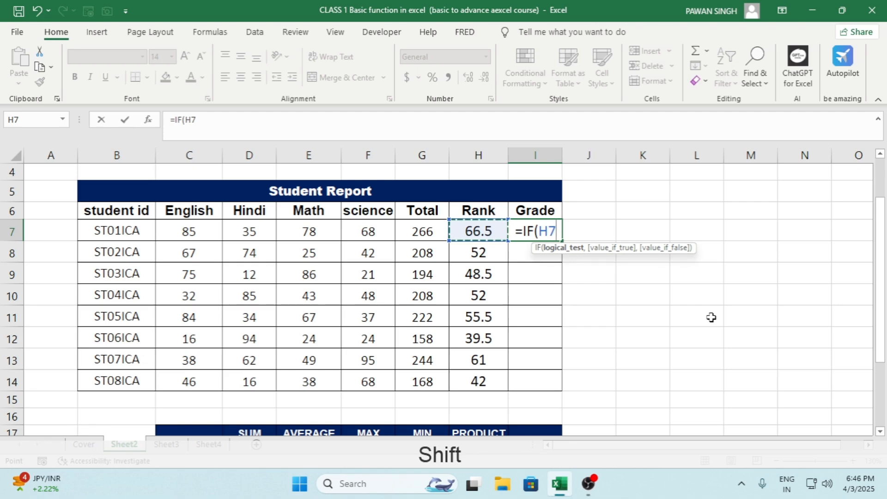
pyautogui.write('>')
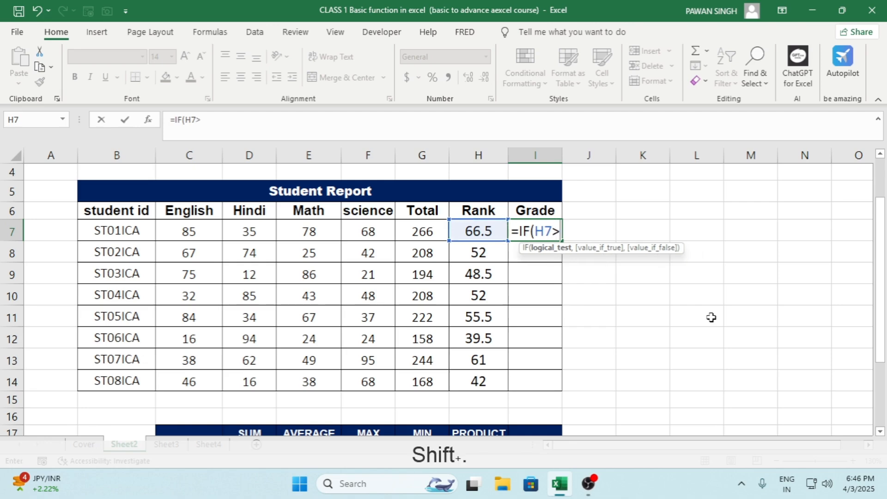
pyautogui.write('=')
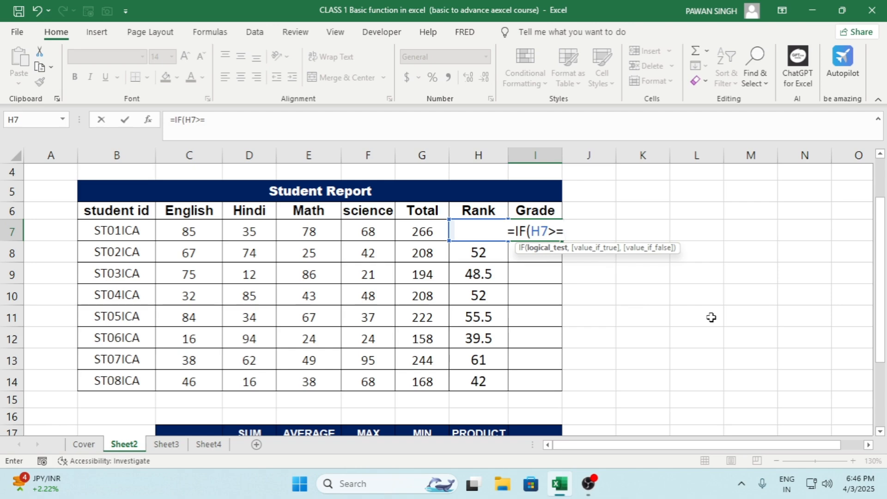
pyautogui.press('BackSpace')
pyautogui.press('BackSpace')
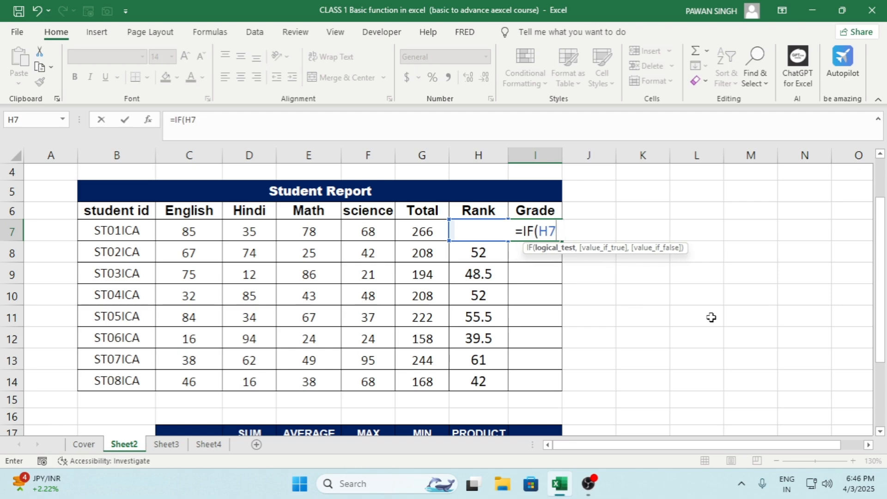
# Step: Complete the first IF condition so that H7<=50 returns the grade "D"
pyautogui.write('<=')
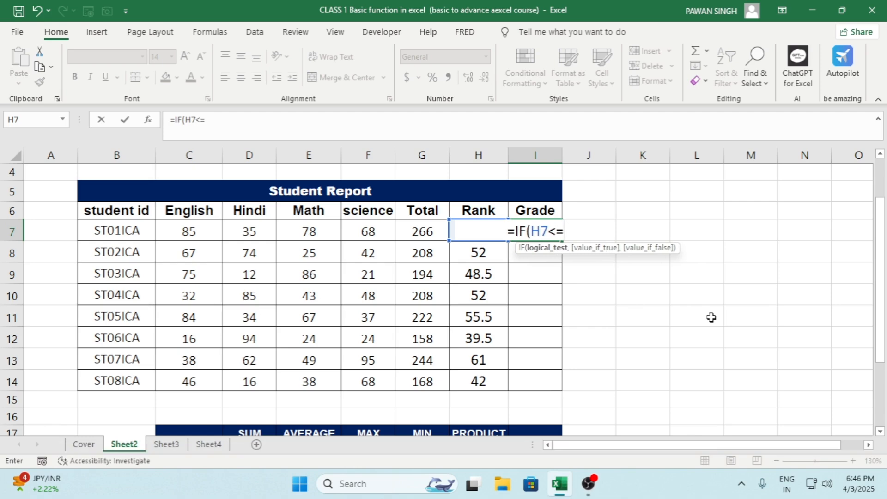
pyautogui.write('50')
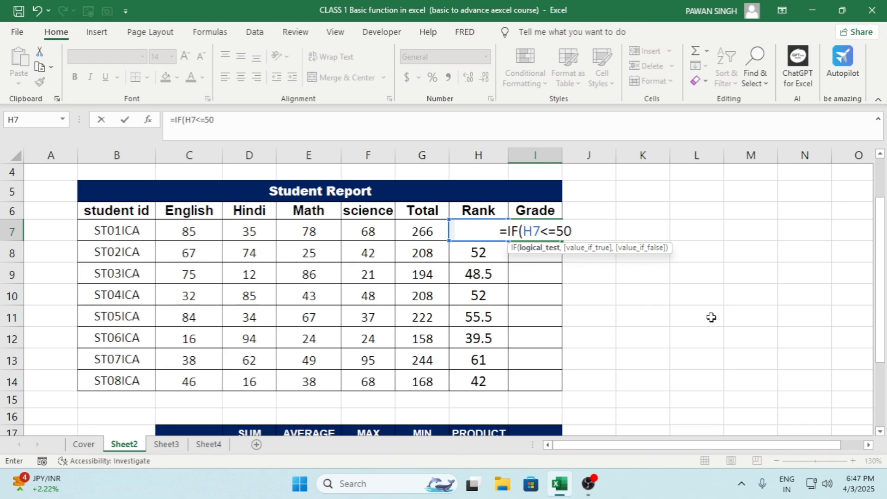
pyautogui.write(',"')
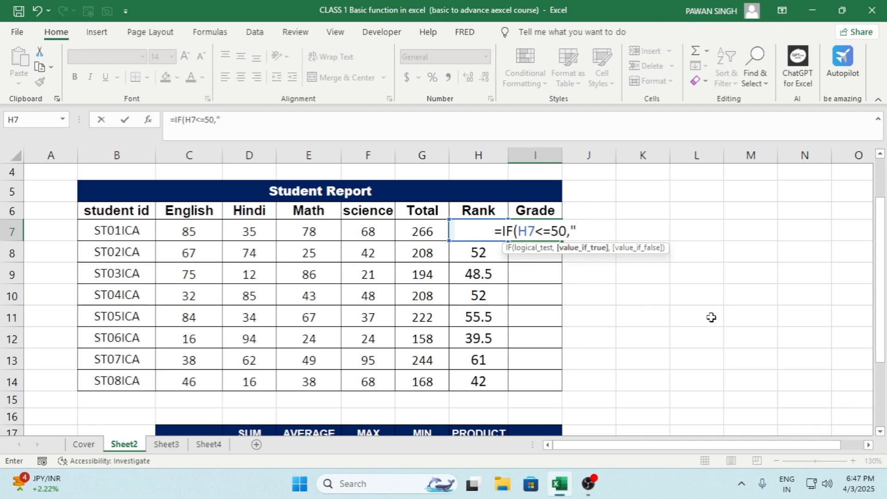
pyautogui.write('D"')
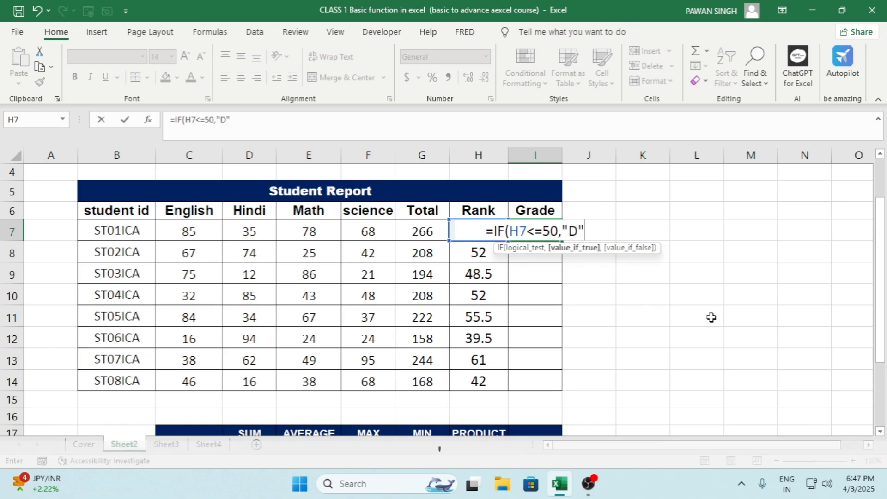
pyautogui.write(',IF')
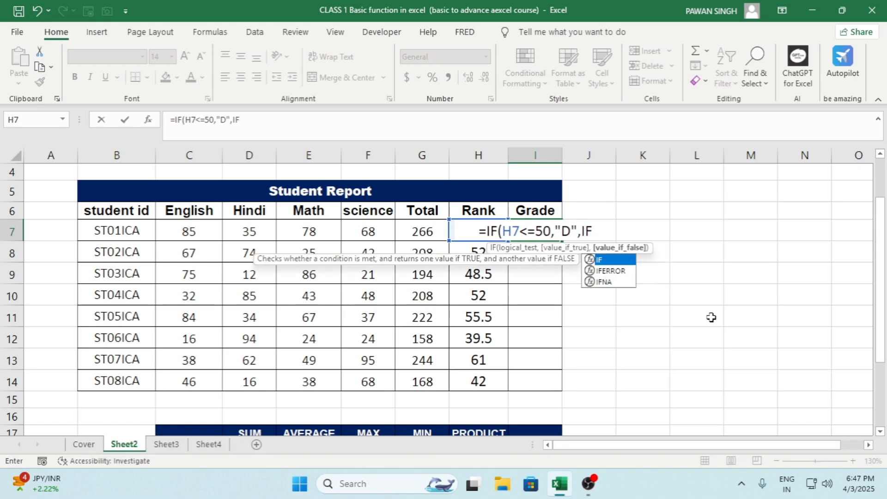
pyautogui.write('(')
# Step: Nest a second IF as the false value, returning "C" when G7<=65
pyautogui.press('Left')
pyautogui.press('Left')
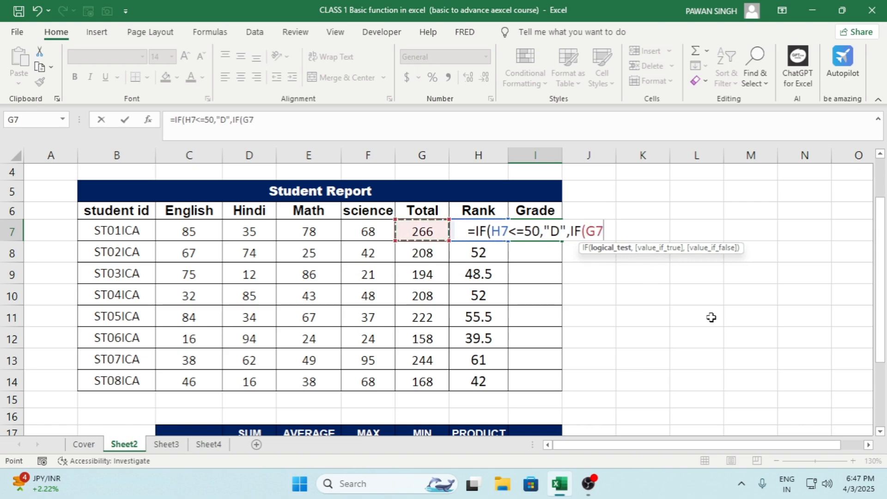
pyautogui.write('<=')
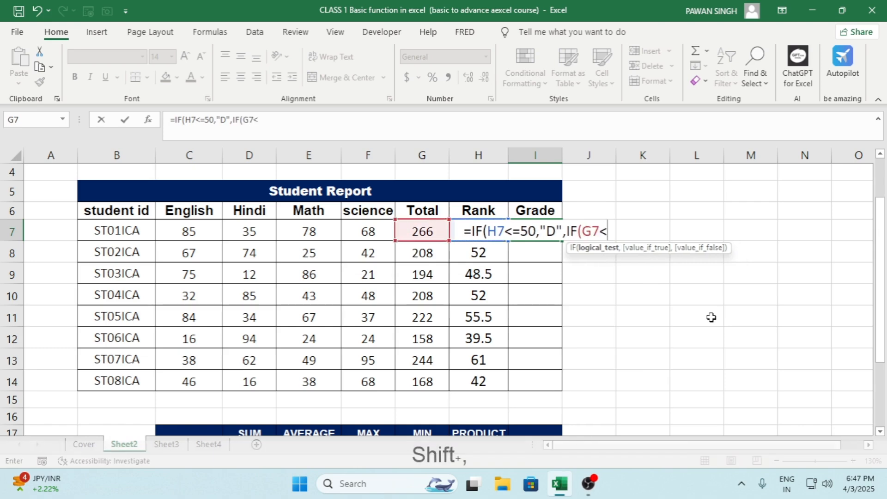
pyautogui.write('65')
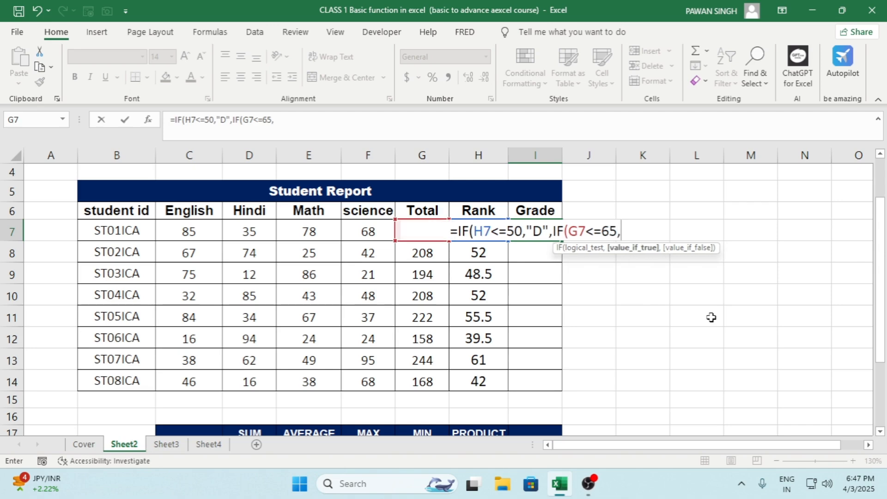
pyautogui.write(',"')
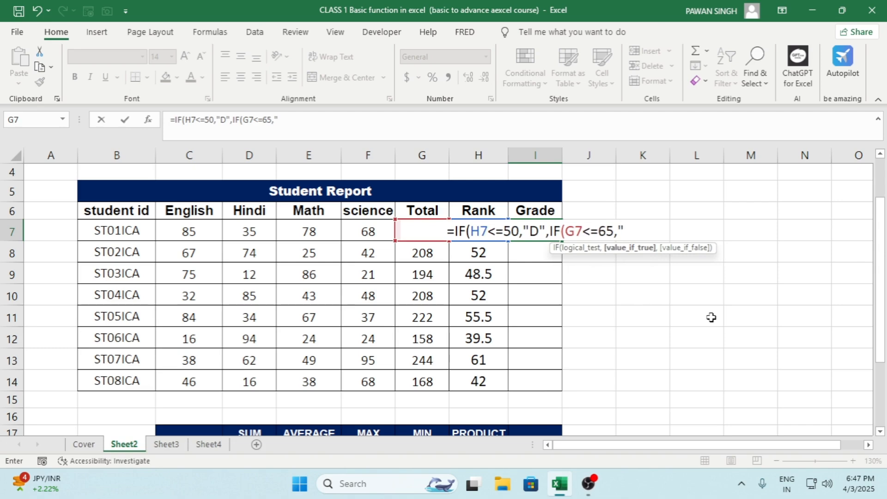
pyautogui.write('C"')
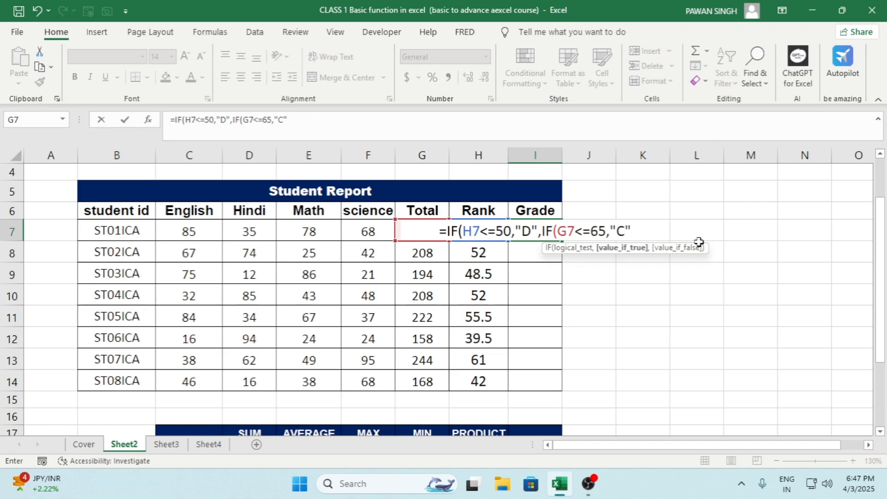
# Step: Nest a third IF in the grade formula that returns "B" when H7<=85
pyautogui.write(',IF')
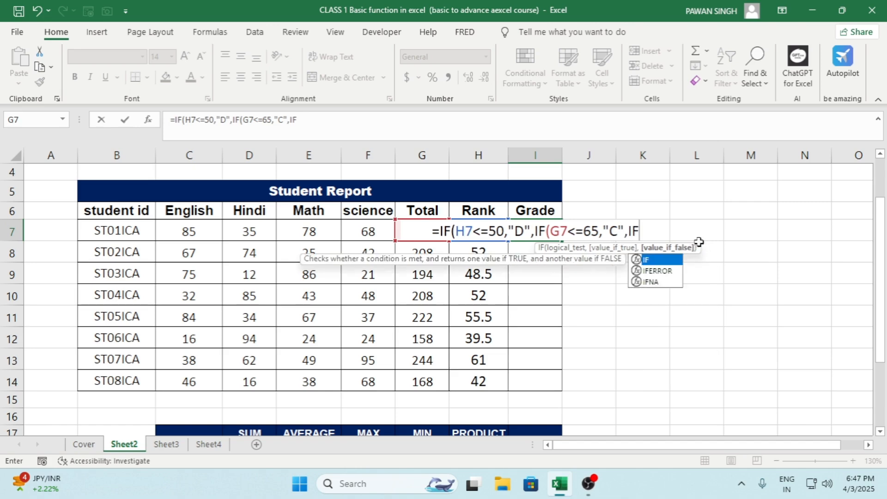
pyautogui.write('(')
pyautogui.press('Right')
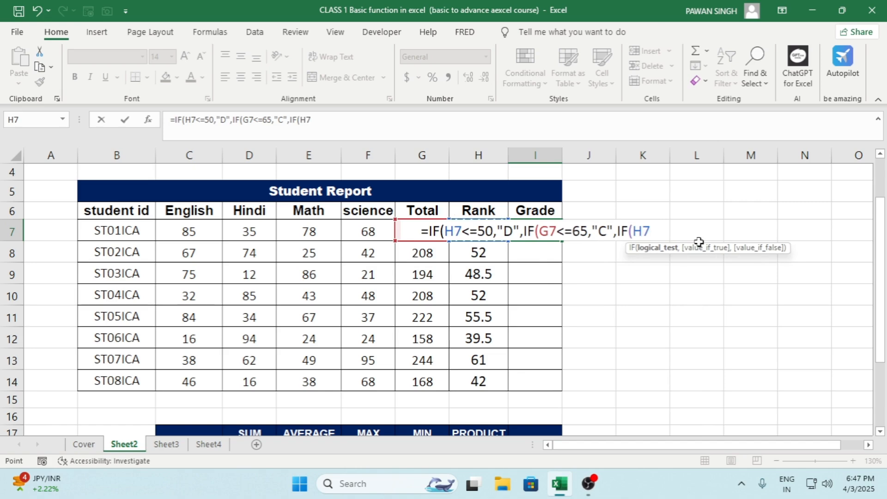
pyautogui.write('<=85')
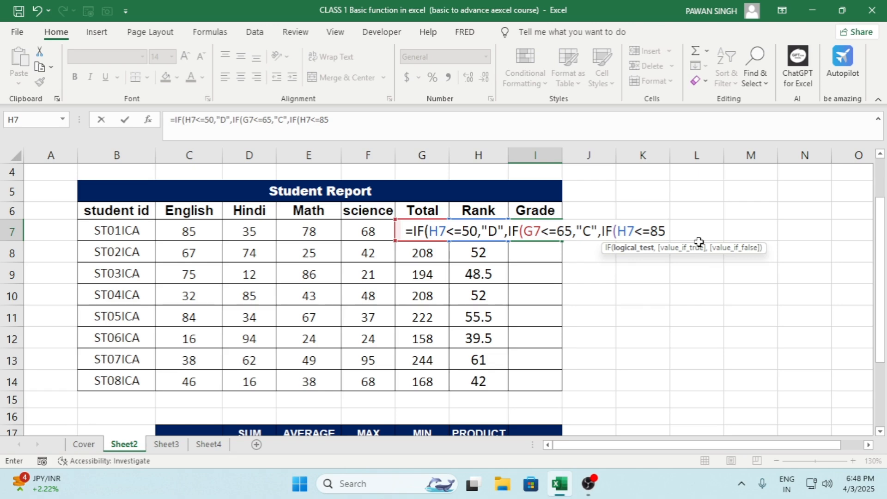
pyautogui.write(',')
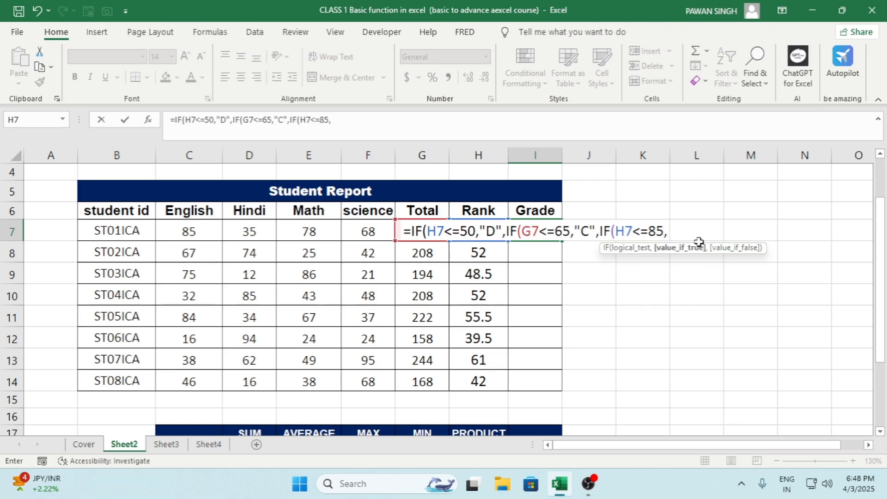
pyautogui.write('"B')
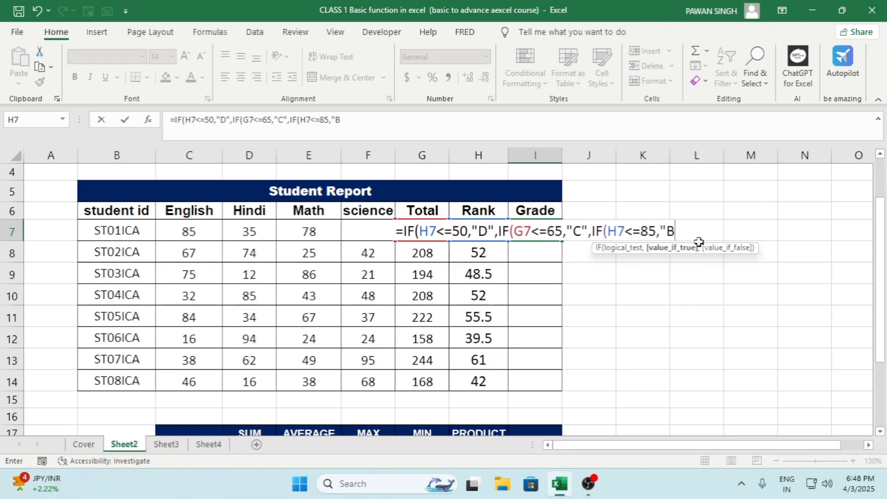
pyautogui.write('"')
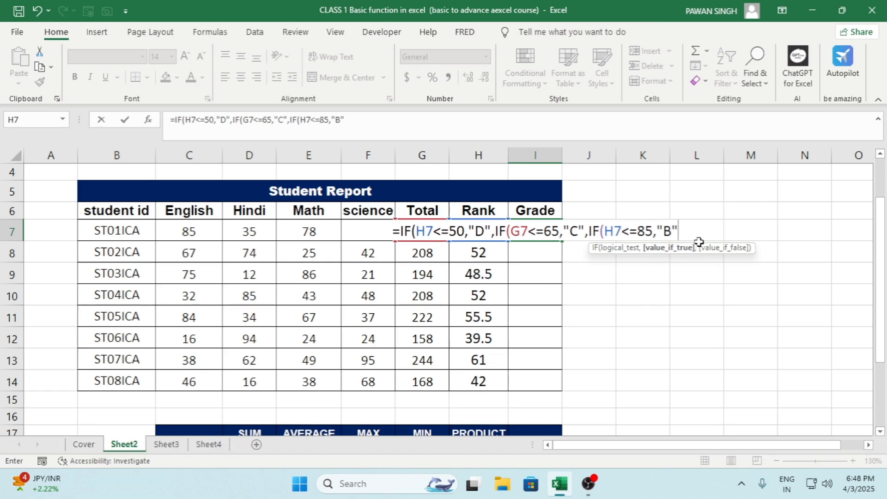
pyautogui.write(',IF(')
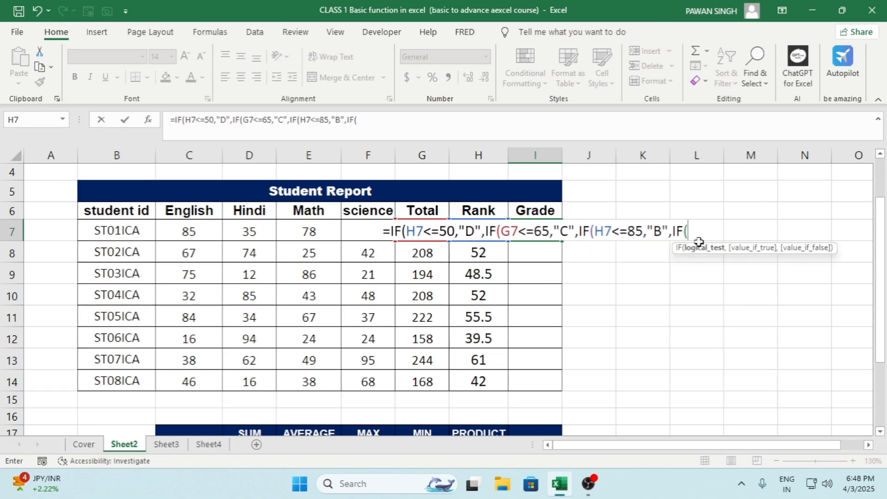
# Step: Nest a fourth IF returning "A" when H7<=100 and close all four parentheses of the grade formula
pyautogui.press('Left')
pyautogui.write('<')
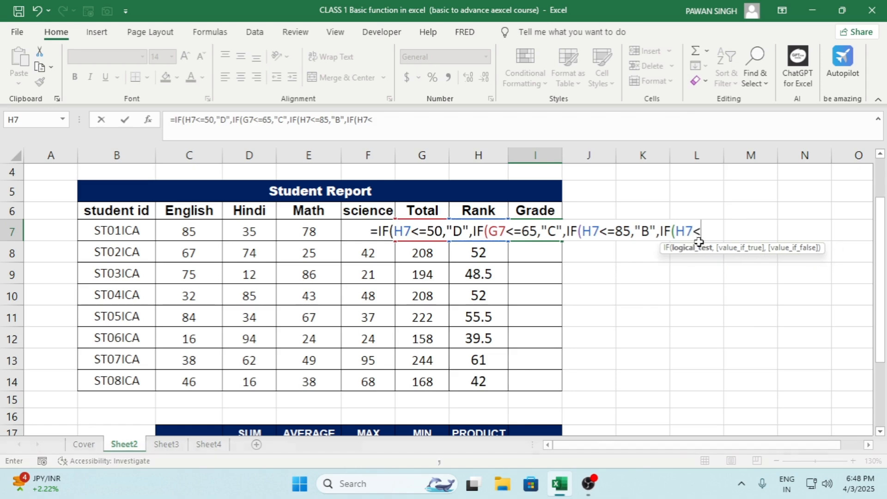
pyautogui.write('=100')
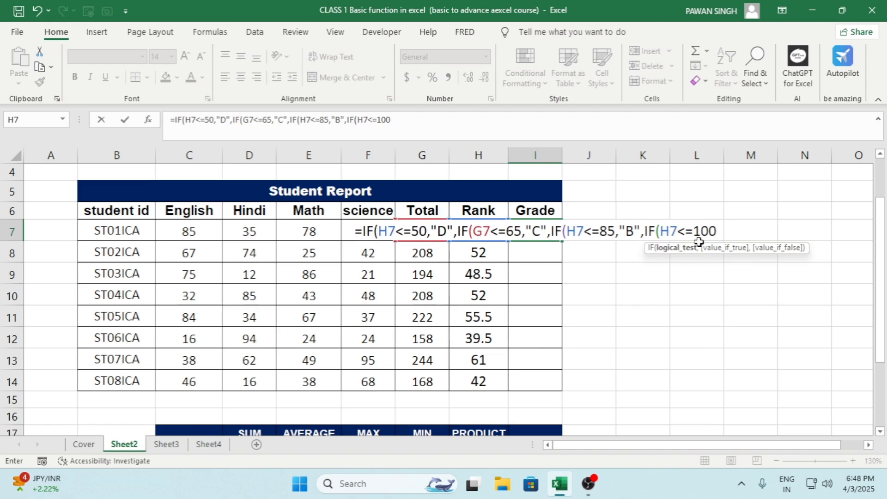
pyautogui.write(',')
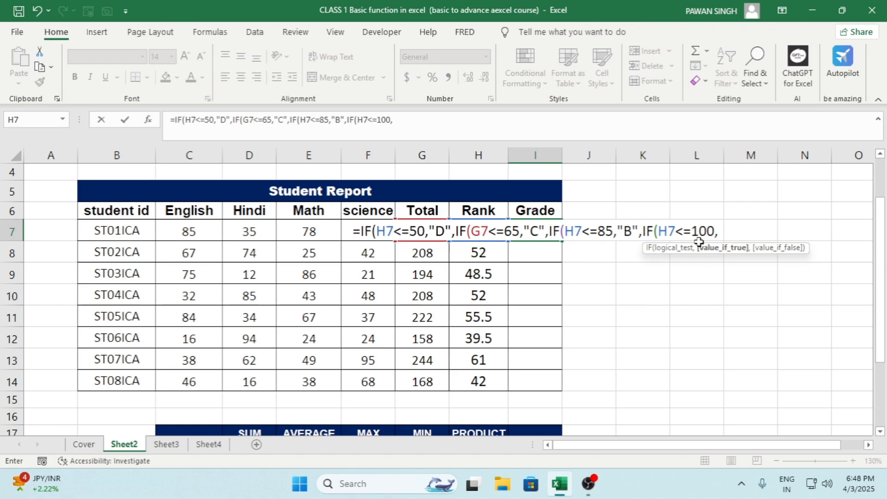
pyautogui.write('"A')
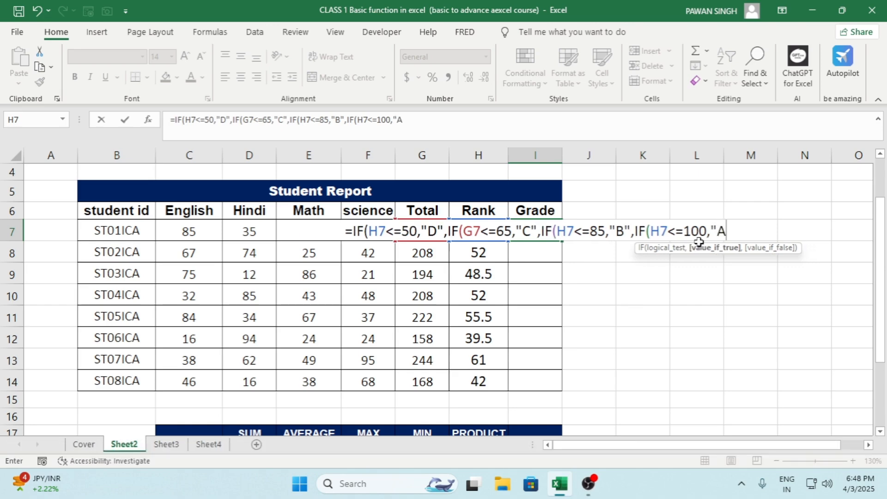
pyautogui.write('"')
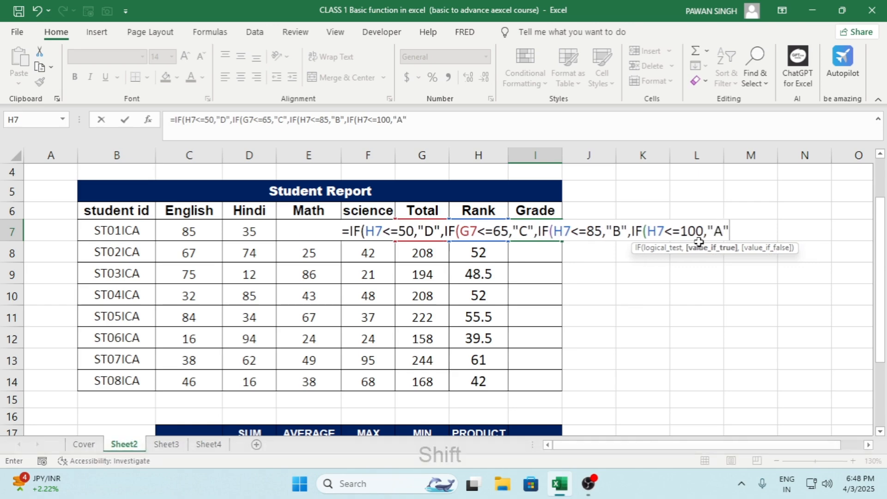
pyautogui.write('))))')
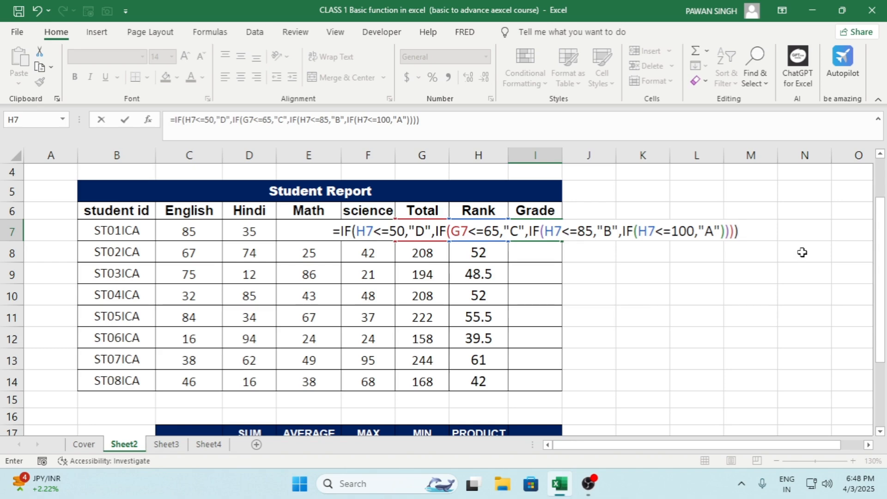
# Step: Commit the nested IF formula in I7 and fill it down the Grade column to I14
pyautogui.press('Return')
pyautogui.press('Up')
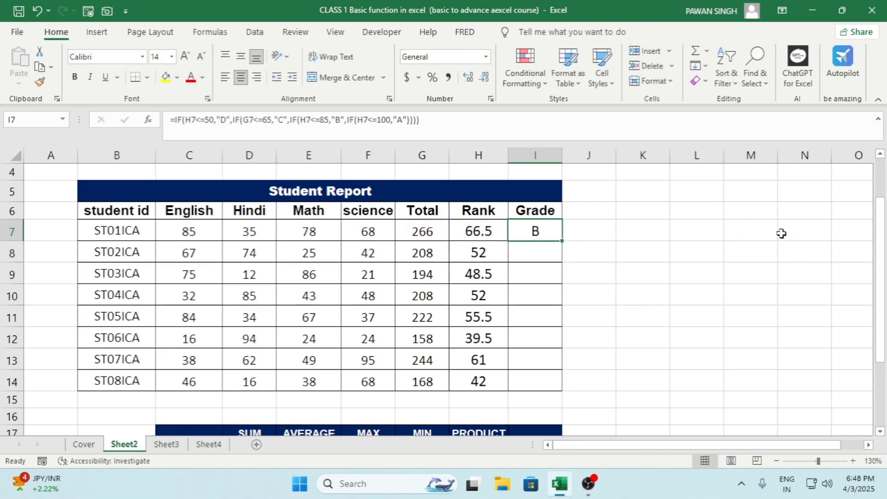
pyautogui.doubleClick(562, 242)
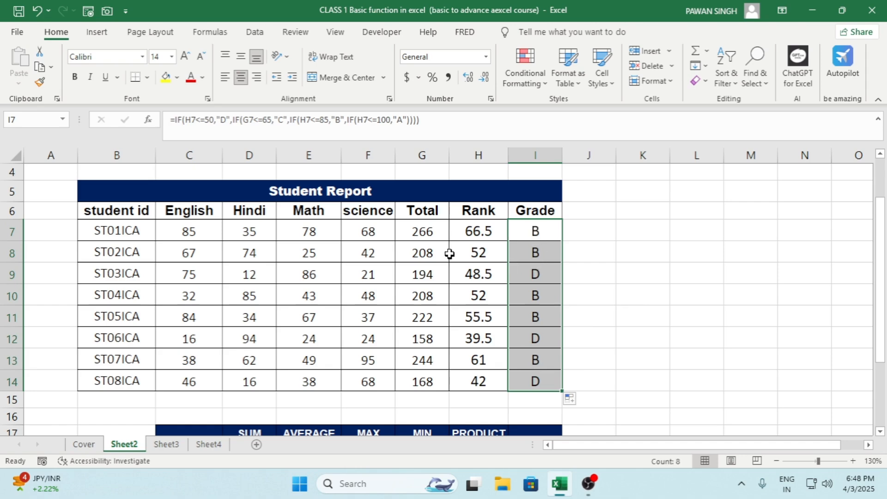
# Step: Compare the Rank values in H7 and H8 with the grades and formulas in I7, I8 and I10
pyautogui.click(479, 231)
pyautogui.click(476, 252)
pyautogui.click(539, 229)
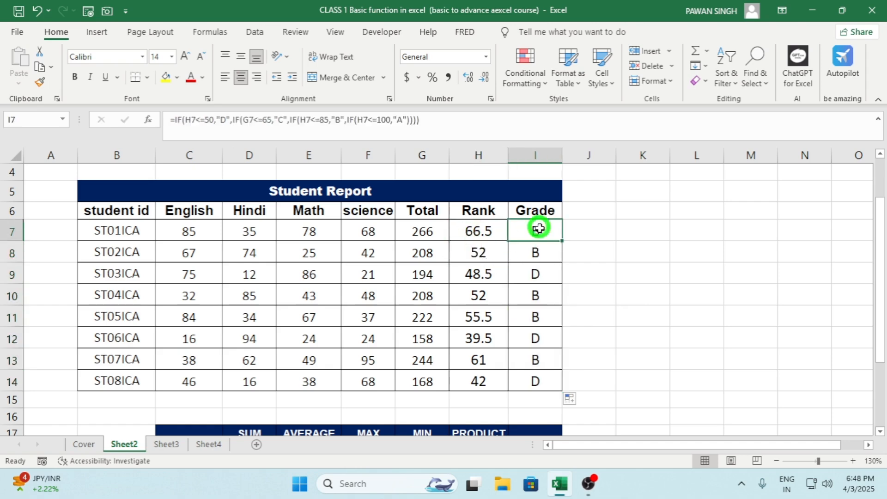
pyautogui.click(537, 251)
pyautogui.click(538, 291)
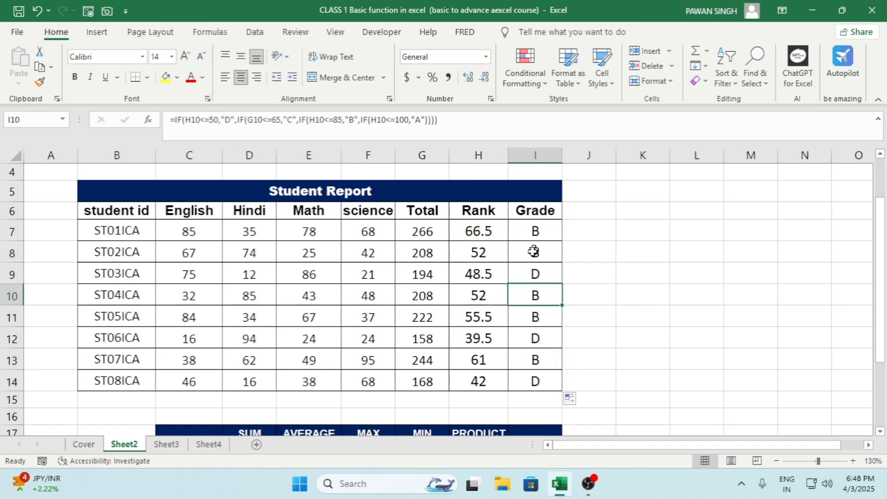
# Step: Review the nested IF grade formula in I7 and the cells it references
pyautogui.click(534, 230)
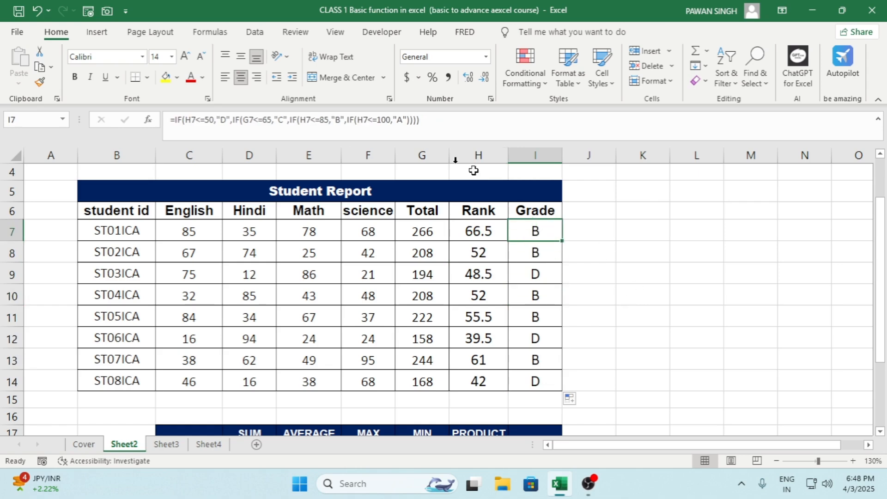
pyautogui.click(421, 120)
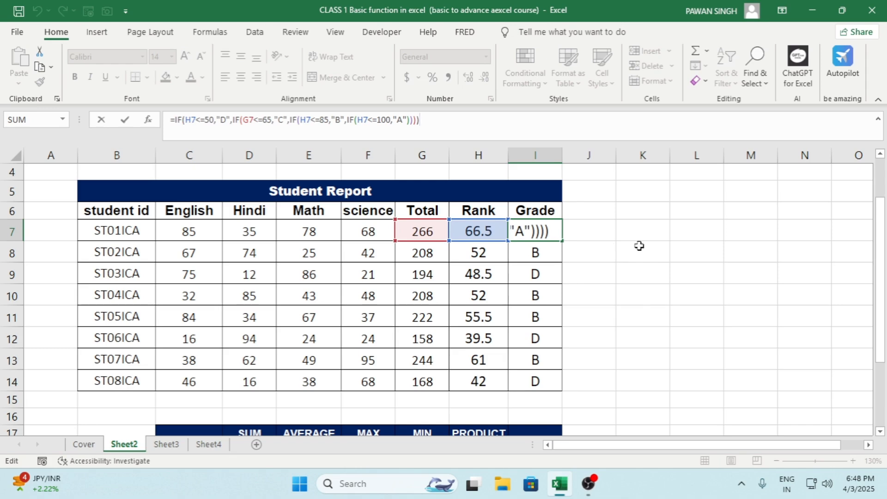
pyautogui.press('Return')
pyautogui.click(535, 230)
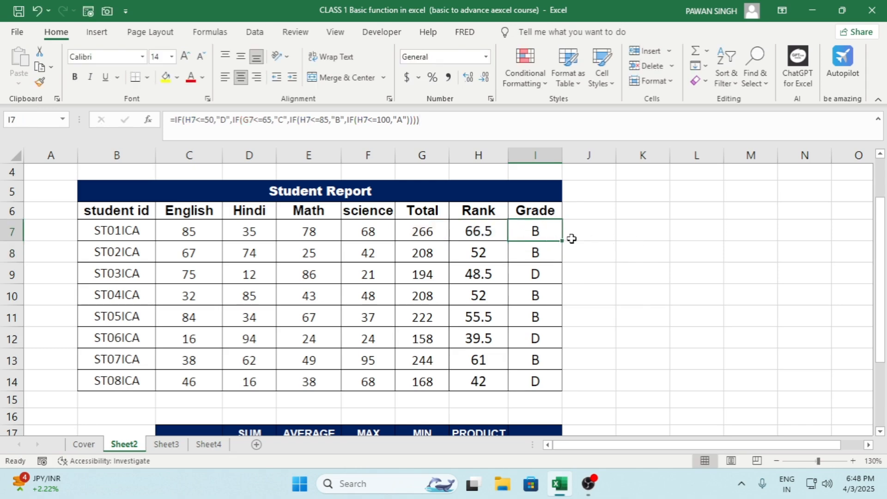
pyautogui.press('F2')
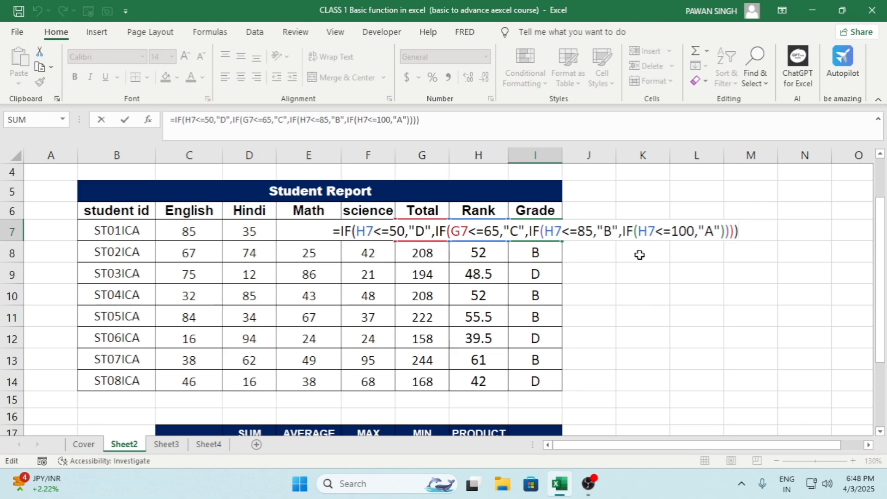
pyautogui.press('Return')
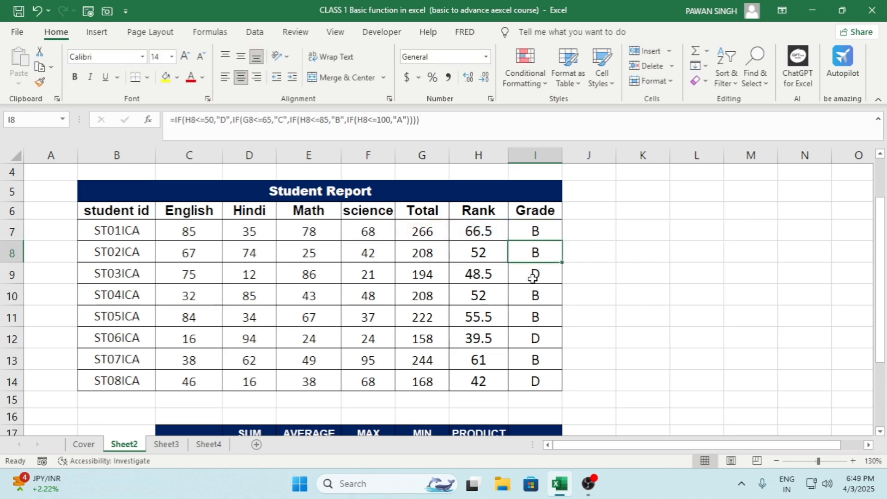
# Step: Examine the SUM, AVERAGE, MAX, MIN and PRODUCT headings of the subject summary table below the Student Report
pyautogui.scroll(-2, 533, 277)
pyautogui.scroll(-1, 533, 277)
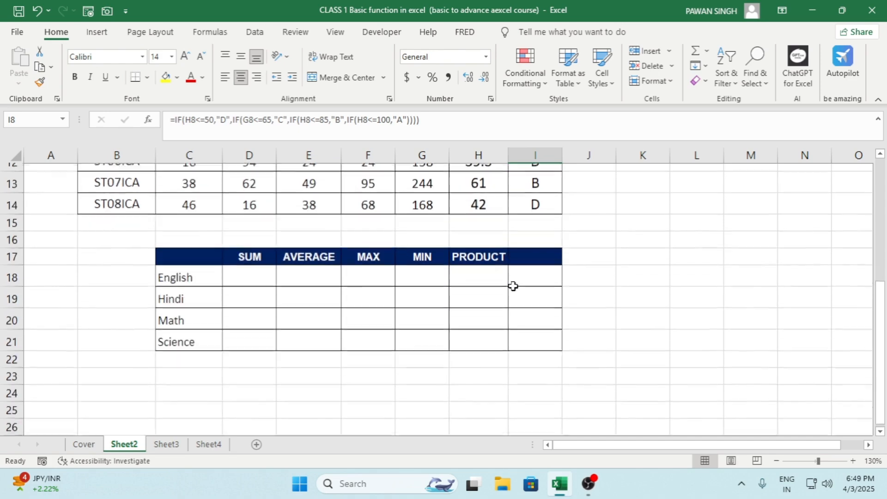
pyautogui.click(245, 252)
pyautogui.click(317, 250)
pyautogui.click(373, 249)
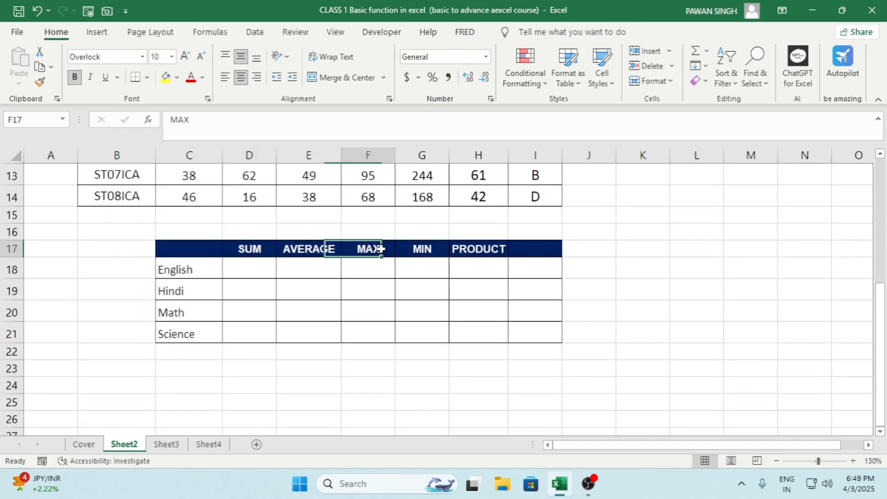
pyautogui.click(420, 250)
pyautogui.click(484, 252)
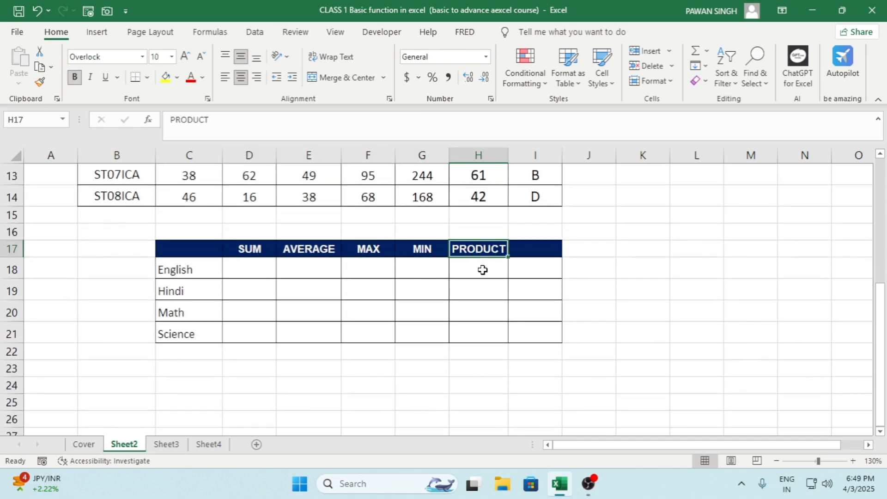
pyautogui.click(247, 277)
# Step: Make the subject names English, Hindi, Math and Science in C18:C21 bold
pyautogui.scroll(1, 267, 346)
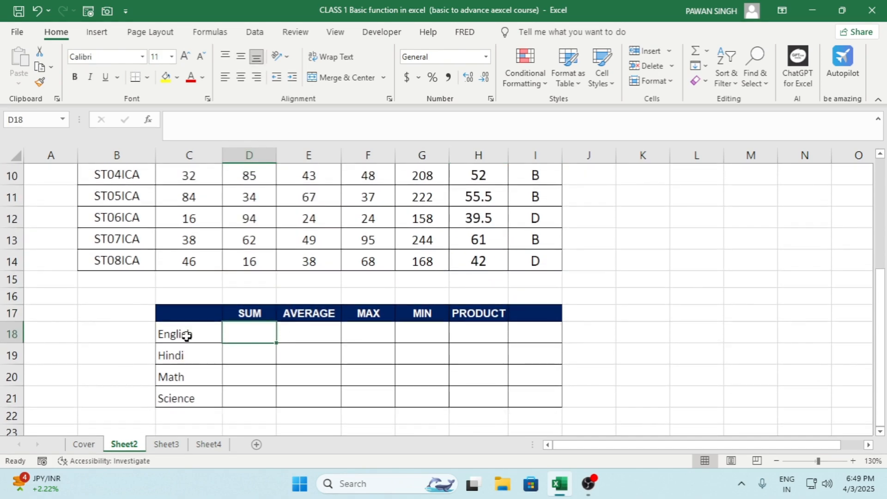
pyautogui.moveTo(186, 334); pyautogui.dragTo(188, 398)
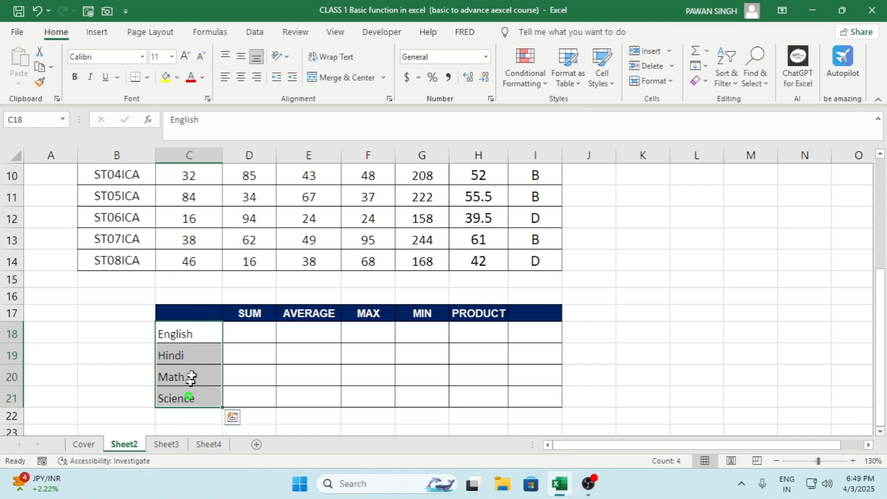
pyautogui.click(73, 79)
pyautogui.click(271, 327)
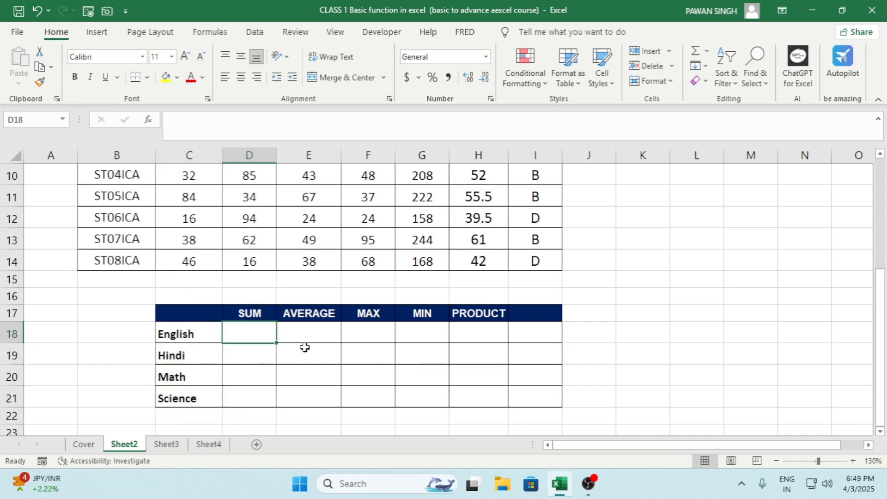
pyautogui.click(317, 333)
pyautogui.click(354, 328)
pyautogui.click(428, 332)
pyautogui.click(493, 330)
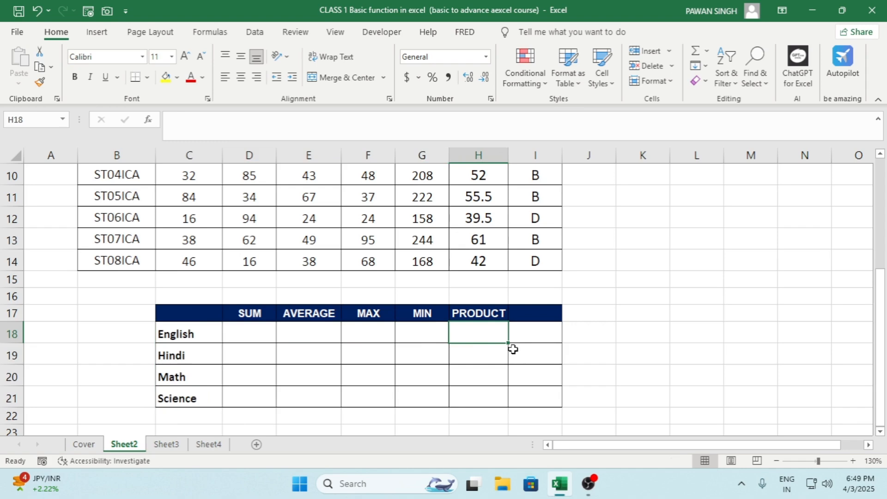
pyautogui.press('Left')
pyautogui.press('Left')
pyautogui.press('Left')
pyautogui.press('Left')
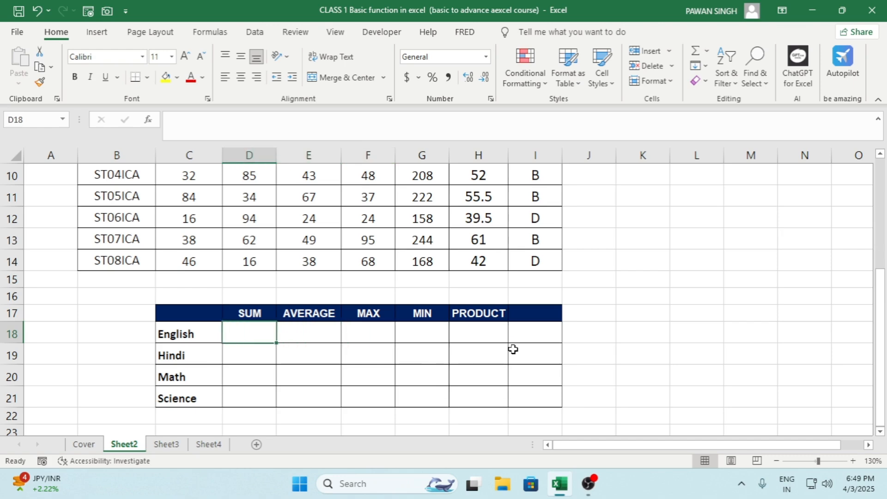
# Step: Enter =SUM(C7:C14) in D18 to total the English marks of all students
pyautogui.write('=')
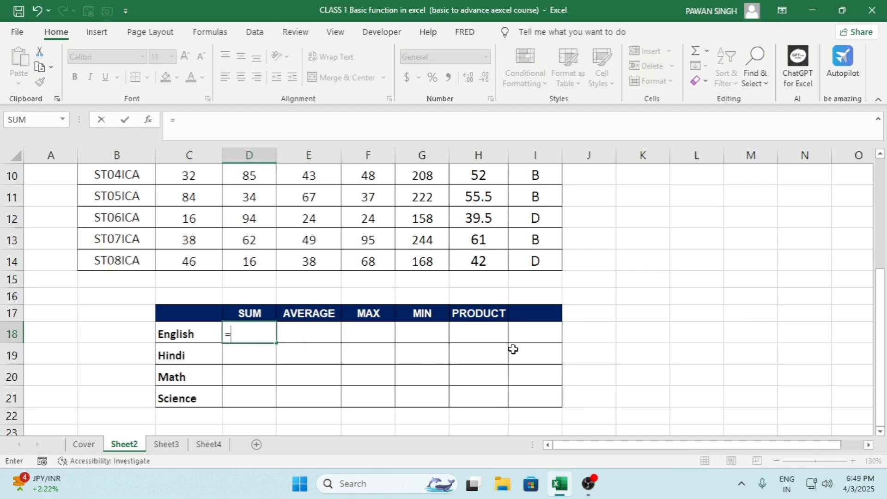
pyautogui.write('SUM(')
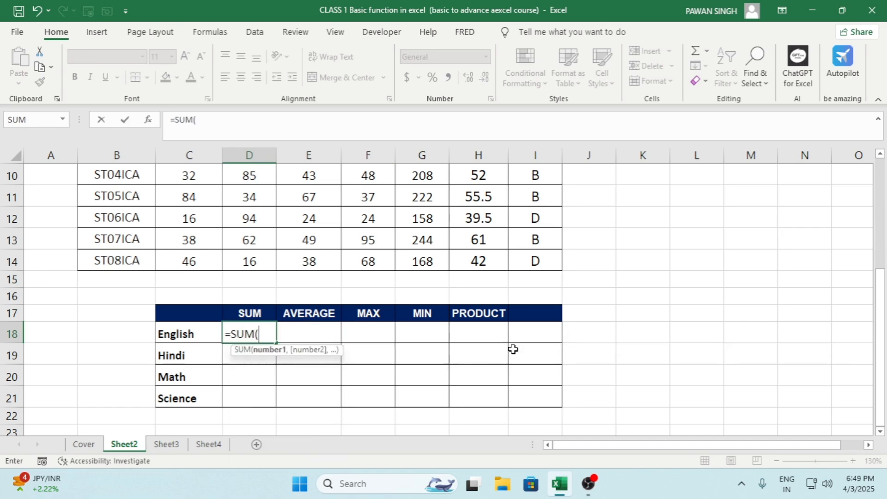
pyautogui.press('Up')
pyautogui.press('Up')
pyautogui.press('Up')
pyautogui.press('Up')
pyautogui.press('Left')
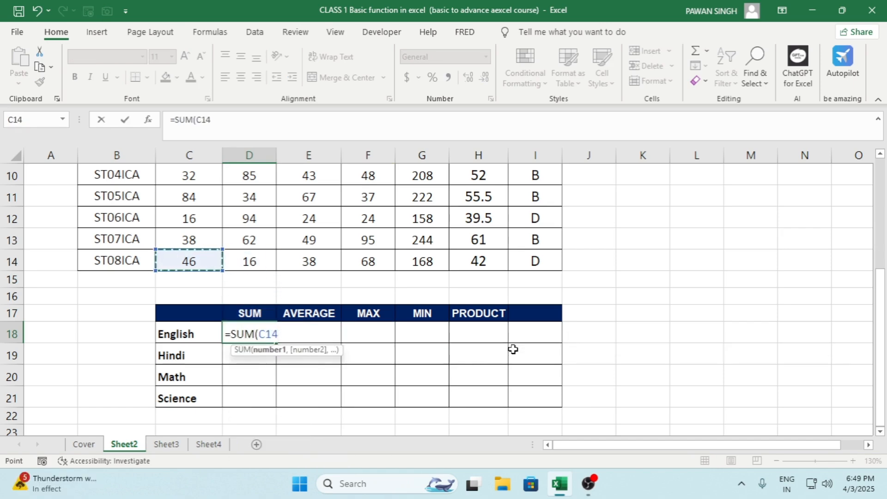
pyautogui.press('Up')
pyautogui.press('Up')
pyautogui.press('Up')
pyautogui.press('Up')
pyautogui.press('Up')
pyautogui.press('Up')
pyautogui.press('Up')
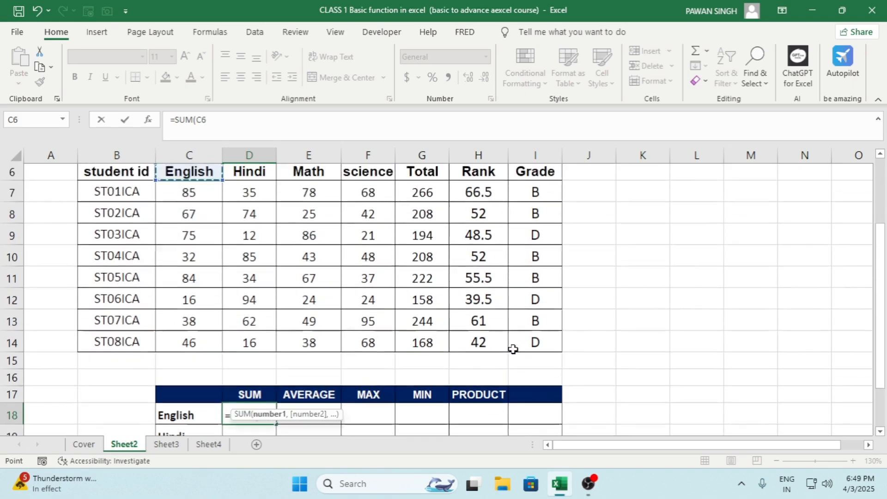
pyautogui.hotkey('shift', 'Down')
pyautogui.hotkey('shift', 'Down')
pyautogui.hotkey('shift', 'Down')
pyautogui.hotkey('shift', 'Down')
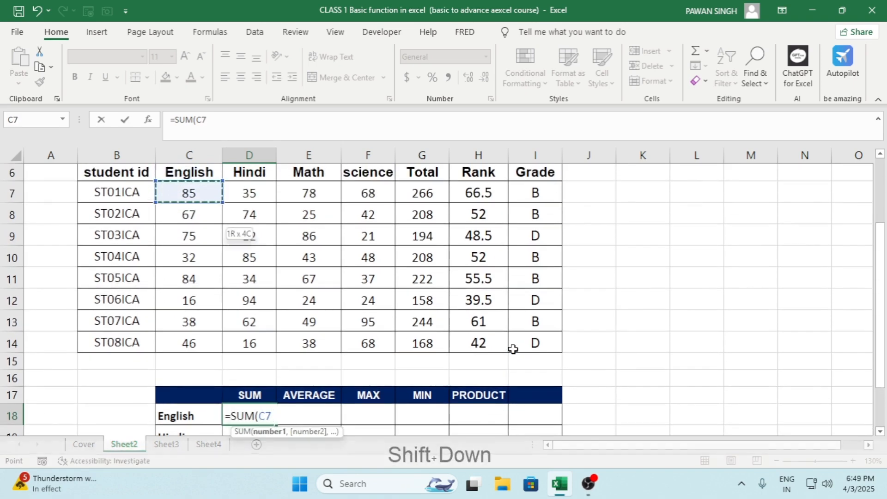
pyautogui.hotkey('shift', 'Down')
pyautogui.hotkey('shift', 'Down')
pyautogui.hotkey('shift', 'Down')
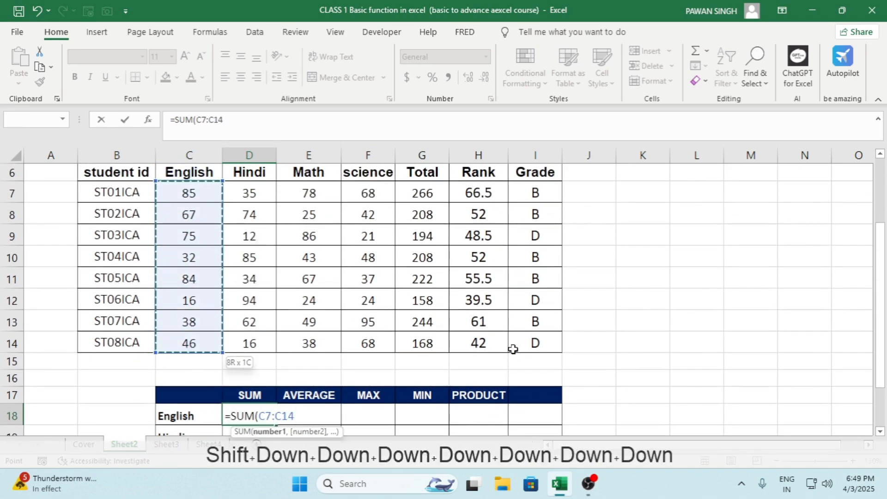
pyautogui.hotkey('ctrl', 'Return')
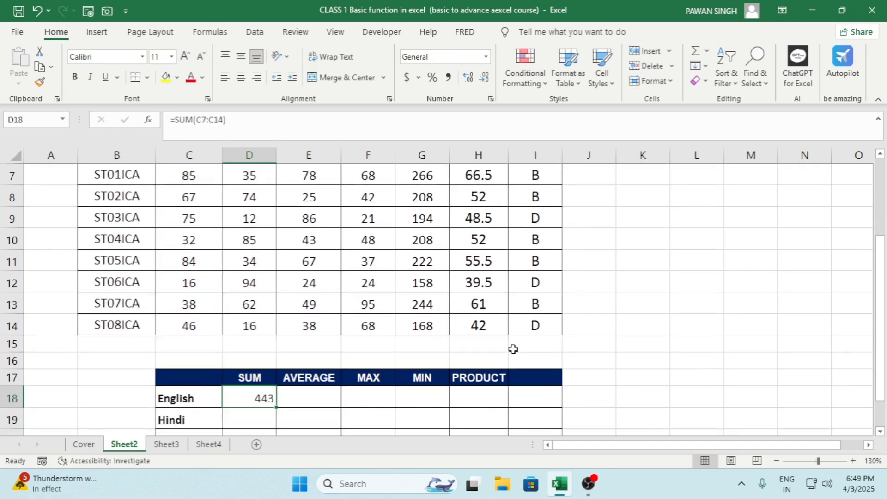
# Step: Enter =AVERAGE(C7:C14) in E18 to average the English marks of all students
pyautogui.scroll(-1, 304, 403)
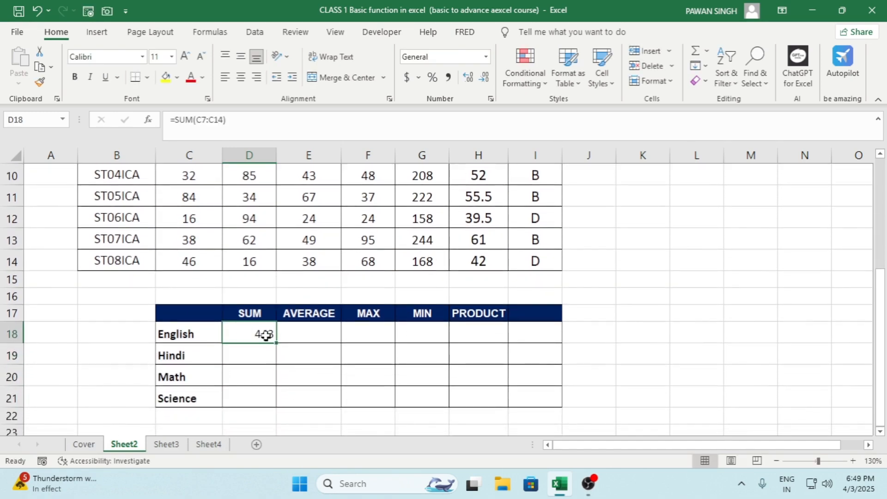
pyautogui.click(292, 333)
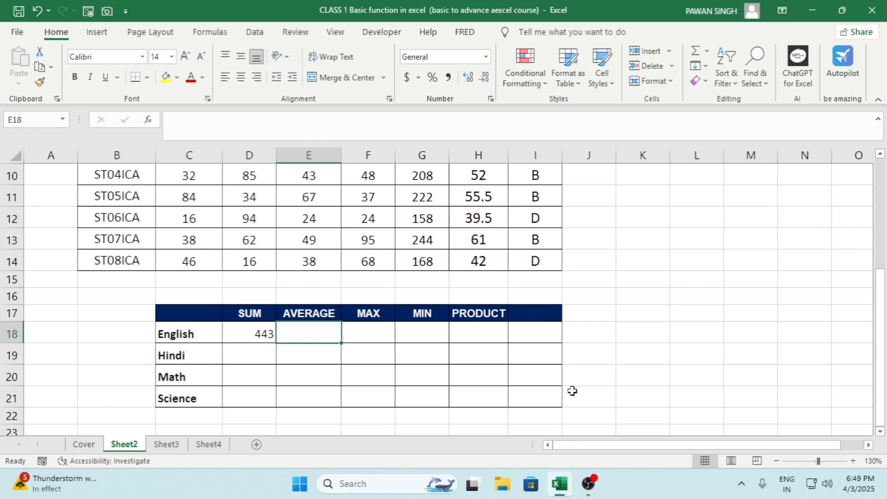
pyautogui.write('=')
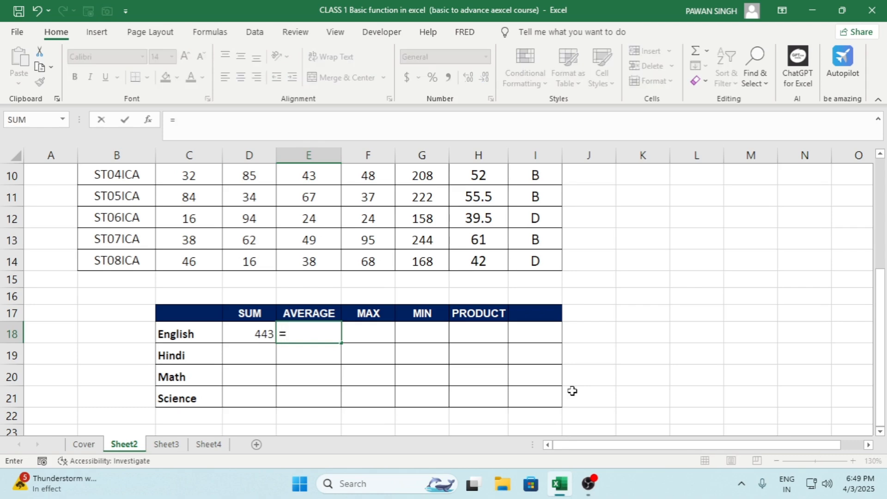
pyautogui.write('AV')
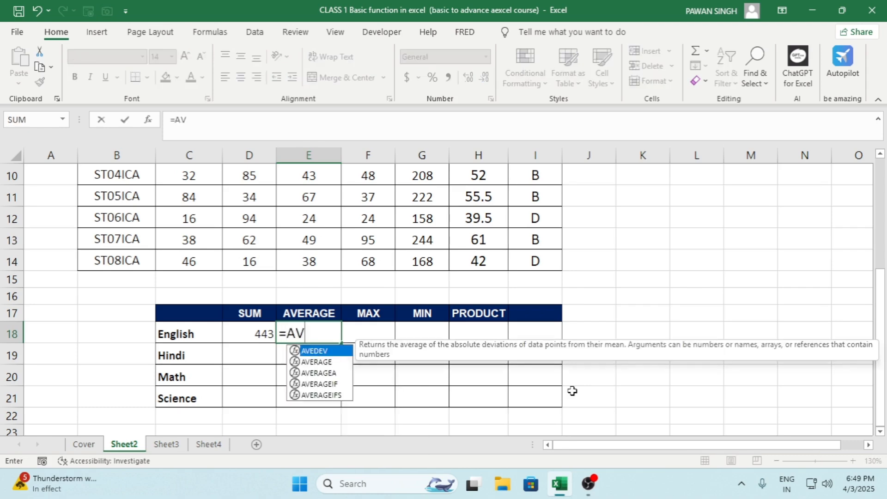
pyautogui.write('E')
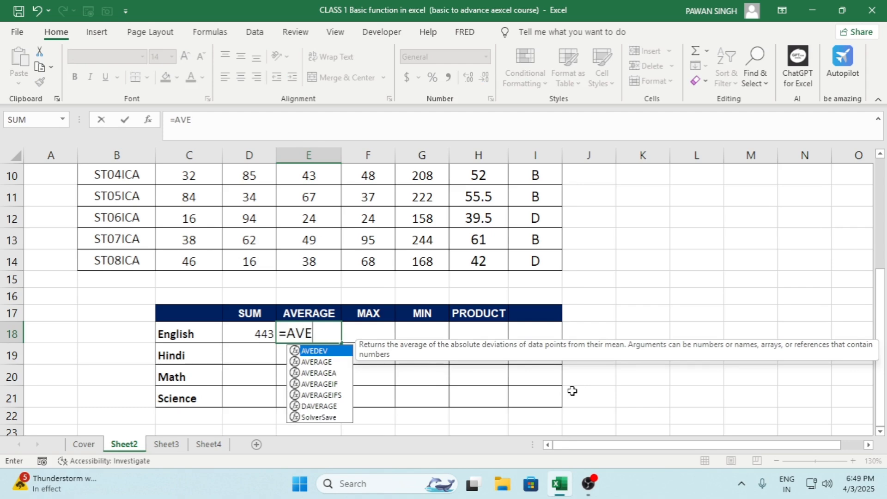
pyautogui.write('RA')
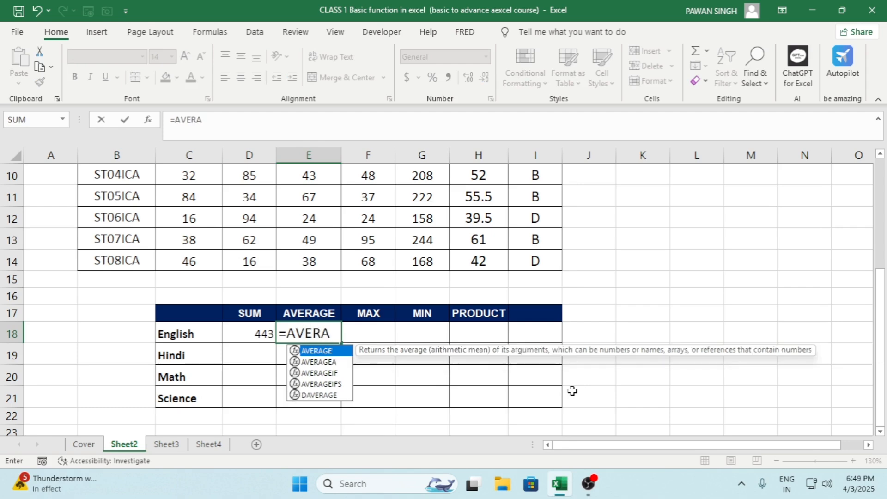
pyautogui.press('Tab')
pyautogui.press('Up')
pyautogui.press('Up')
pyautogui.press('Left')
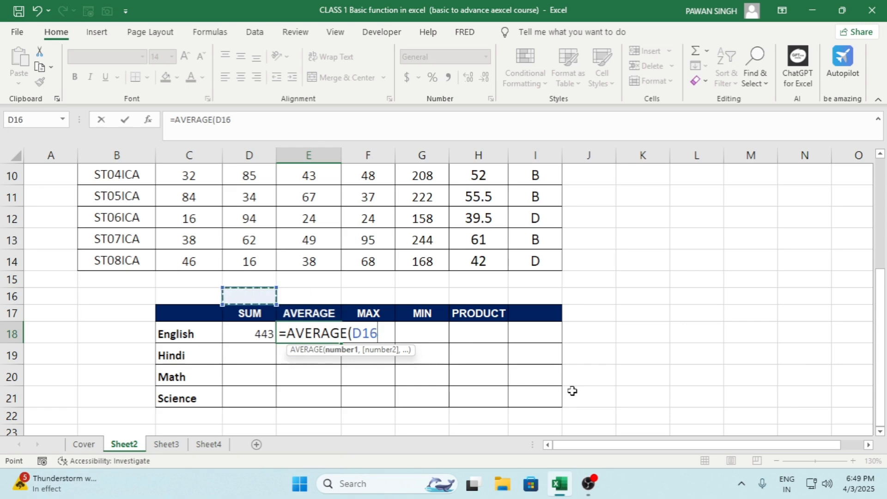
pyautogui.press('Left')
pyautogui.press('Up')
pyautogui.press('Up')
pyautogui.press('Up')
pyautogui.press('Up')
pyautogui.press('Up')
pyautogui.press('Up')
pyautogui.press('Up')
pyautogui.press('Up')
pyautogui.press('Up')
pyautogui.press('Up')
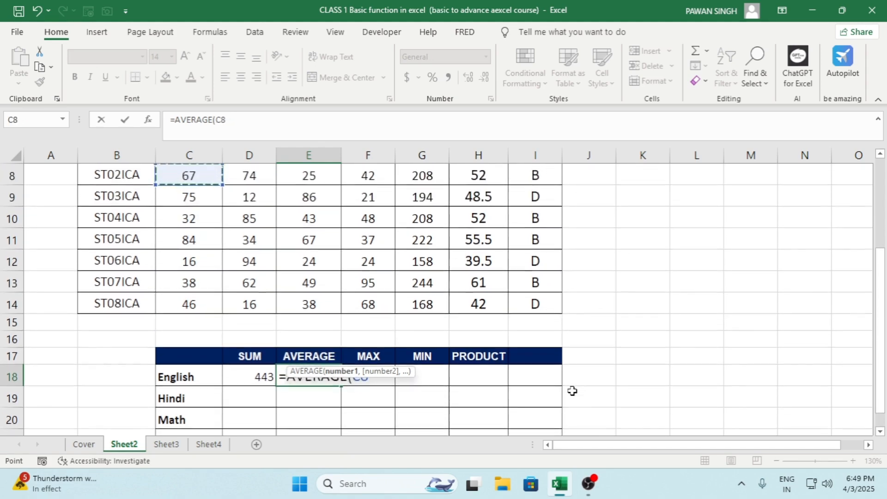
pyautogui.press('Down')
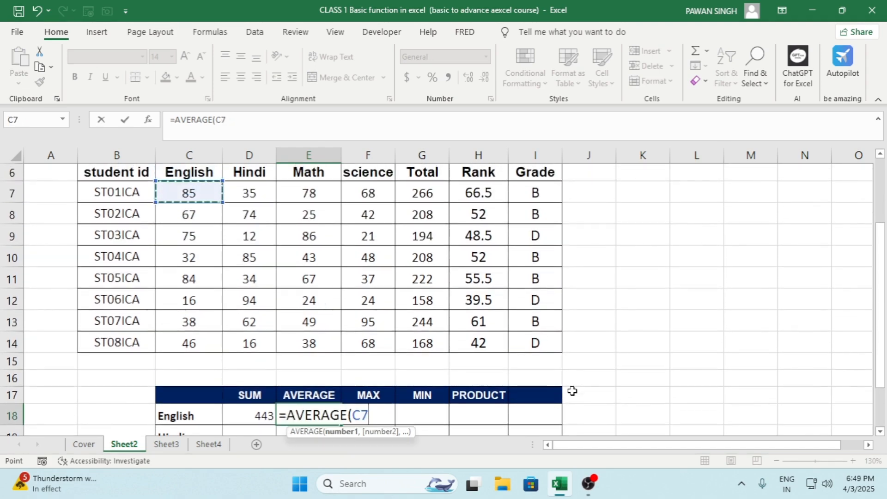
pyautogui.hotkey('ctrl', 'shift', 'Down')
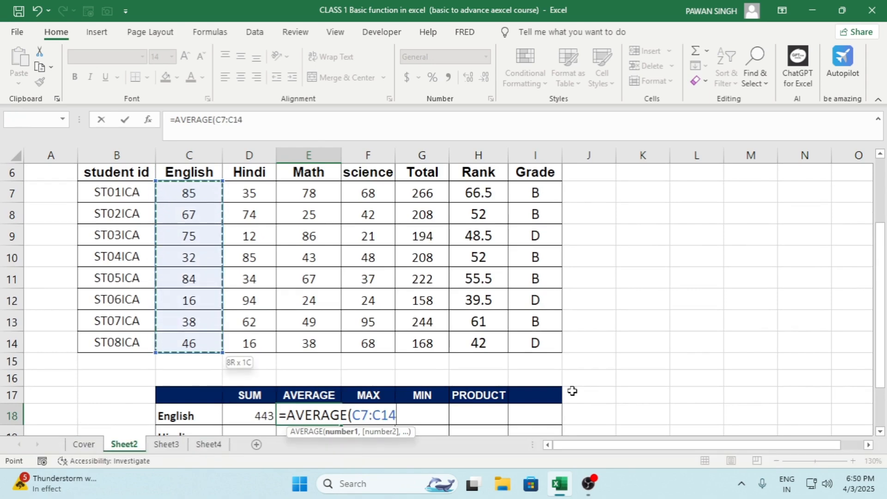
pyautogui.press('Return')
# Step: Enter =MAX(C7:C14) in F18 to find the highest English mark
pyautogui.press('Down')
pyautogui.press('Down')
pyautogui.press('Down')
pyautogui.press('Down')
pyautogui.press('Down')
pyautogui.press('Down')
pyautogui.press('Down')
pyautogui.press('Down')
pyautogui.press('Down')
pyautogui.press('Down')
pyautogui.press('Down')
pyautogui.press('Down')
pyautogui.press('Down')
pyautogui.press('Down')
pyautogui.press('Down')
pyautogui.press('Down')
pyautogui.press('Down')
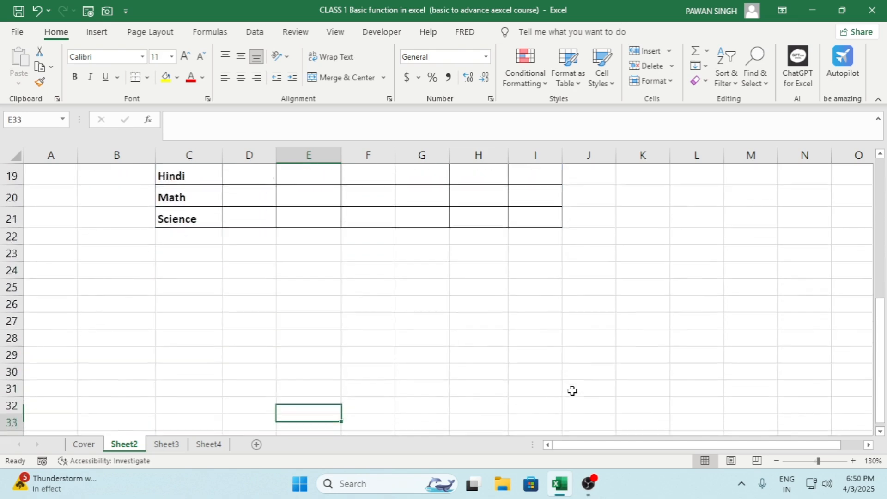
pyautogui.hotkey('ctrl', 'Up')
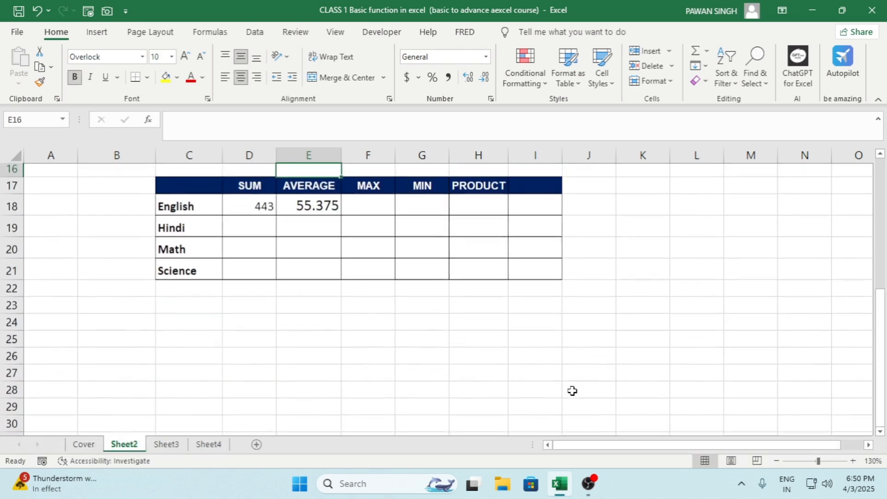
pyautogui.press('Up')
pyautogui.press('Down')
pyautogui.press('Right')
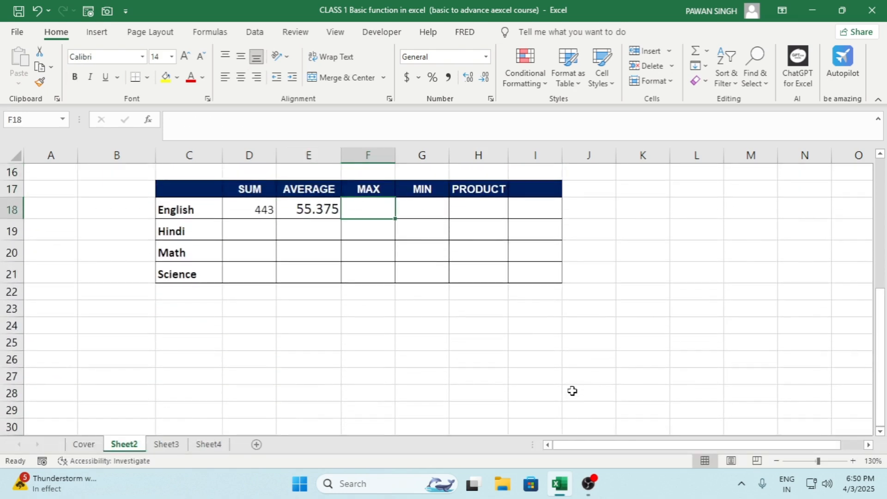
pyautogui.press('Up')
pyautogui.press('Up')
pyautogui.press('Up')
pyautogui.press('Up')
pyautogui.press('Down')
pyautogui.press('Down')
pyautogui.press('Down')
pyautogui.press('Down')
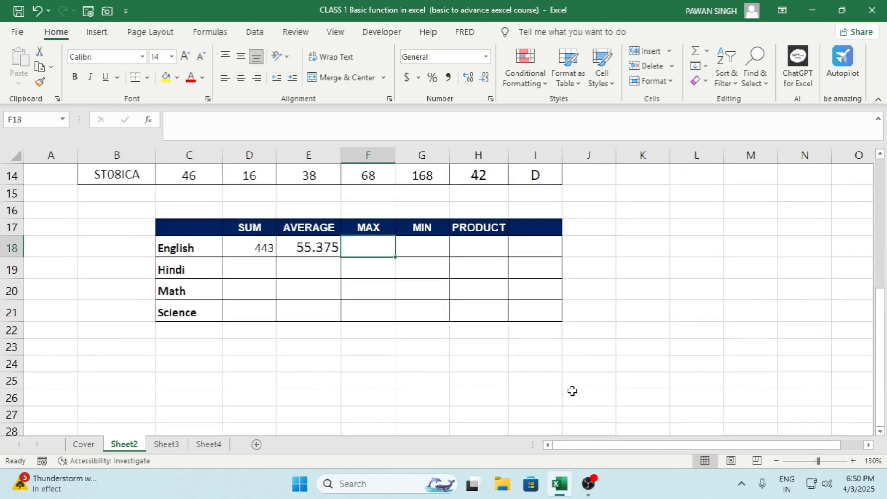
pyautogui.write('=MAX')
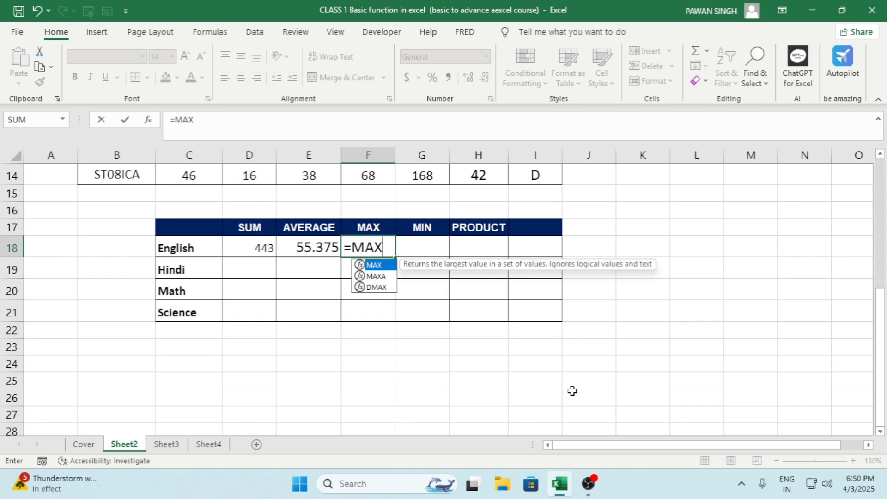
pyautogui.write('(')
pyautogui.press('Up')
pyautogui.press('Up')
pyautogui.press('Left')
pyautogui.press('Left')
pyautogui.press('Left')
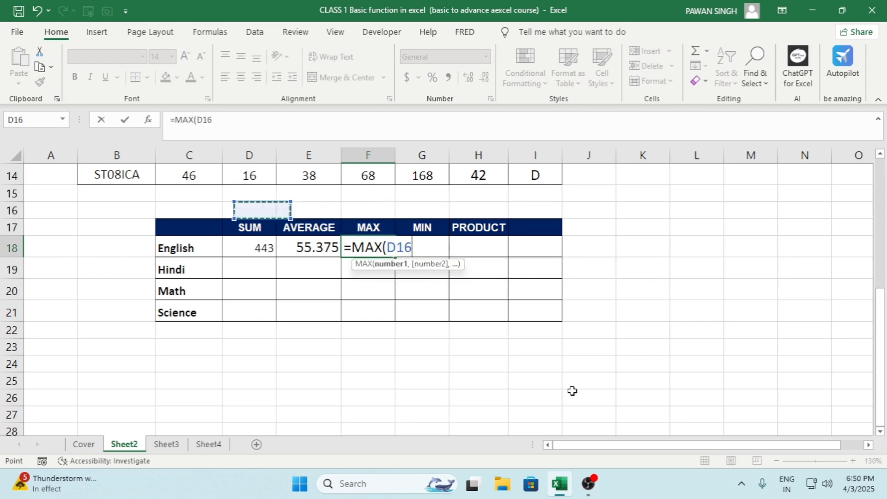
pyautogui.hotkey('ctrl', 'Up')
pyautogui.press('Up')
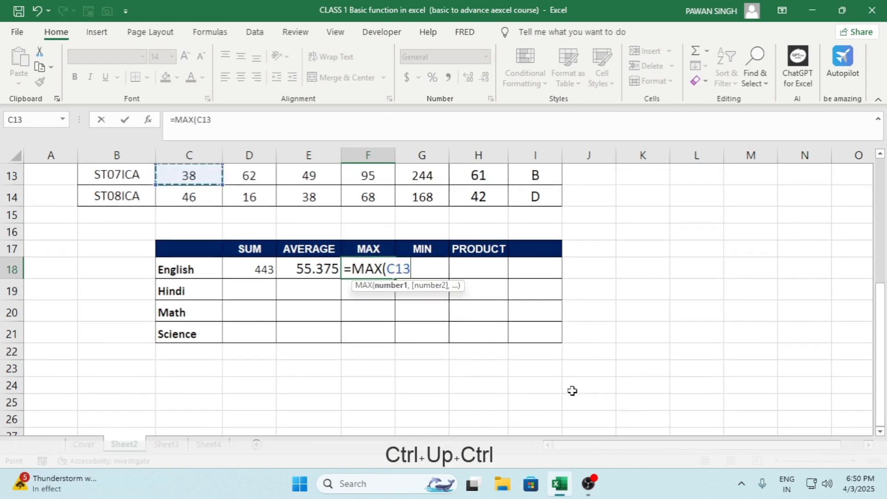
pyautogui.hotkey('ctrl', 'Up')
pyautogui.press('Down')
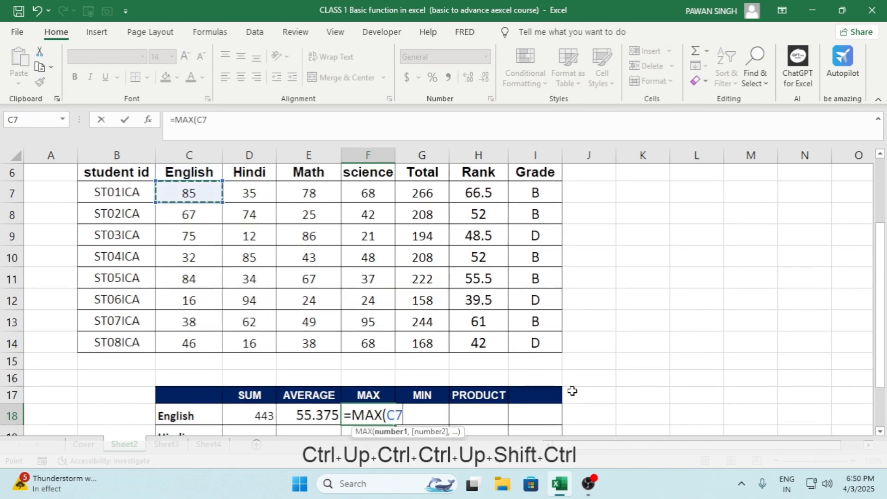
pyautogui.hotkey('ctrl', 'shift', 'Down')
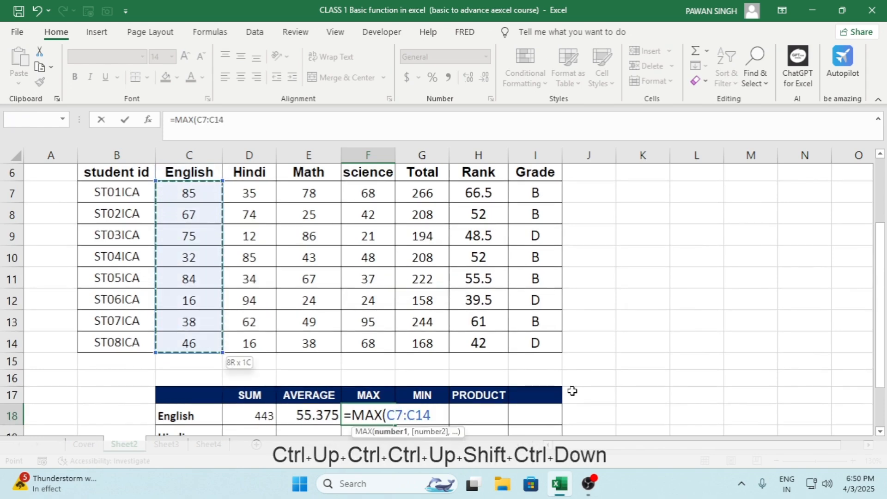
pyautogui.hotkey('ctrl', 'Return')
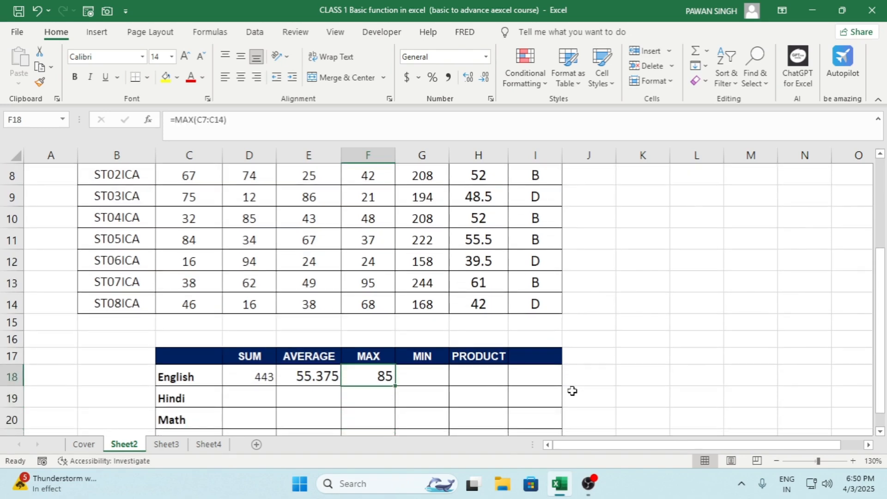
# Step: Enter =MIN(C7:C14) in G18 to find the lowest English mark
pyautogui.press('Right')
pyautogui.press('Left')
pyautogui.press('Right')
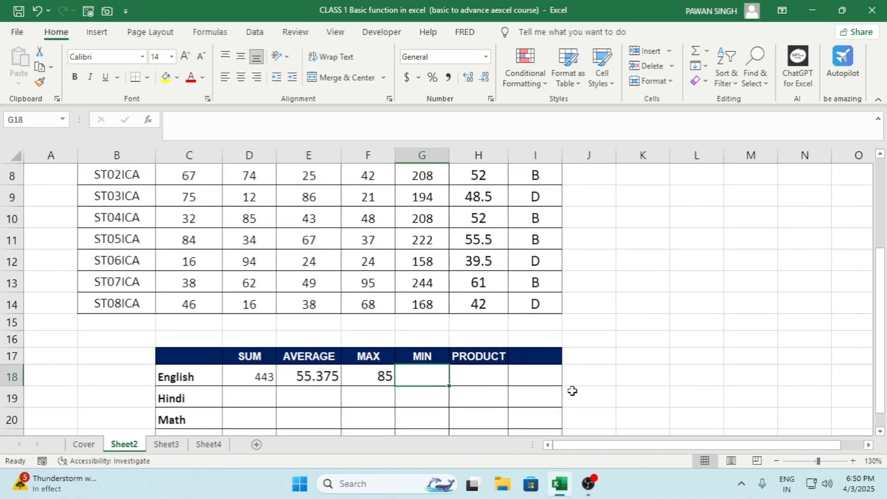
pyautogui.write('=')
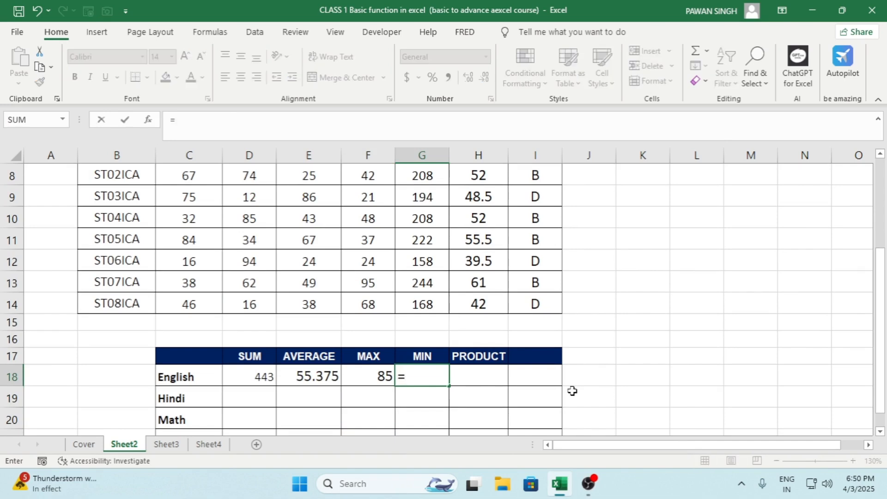
pyautogui.write('MIN(')
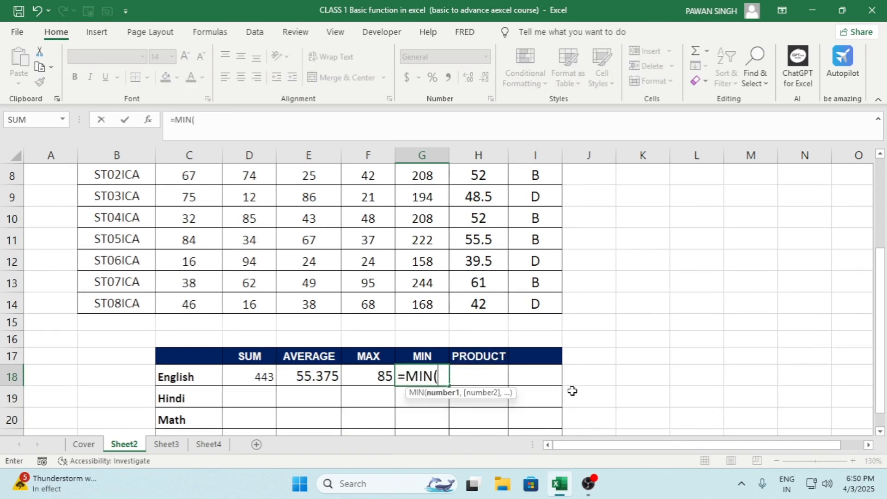
pyautogui.press('Left')
pyautogui.press('Left')
pyautogui.press('Left')
pyautogui.press('Left')
pyautogui.press('Up')
pyautogui.press('Up')
pyautogui.press('Up')
pyautogui.press('Up')
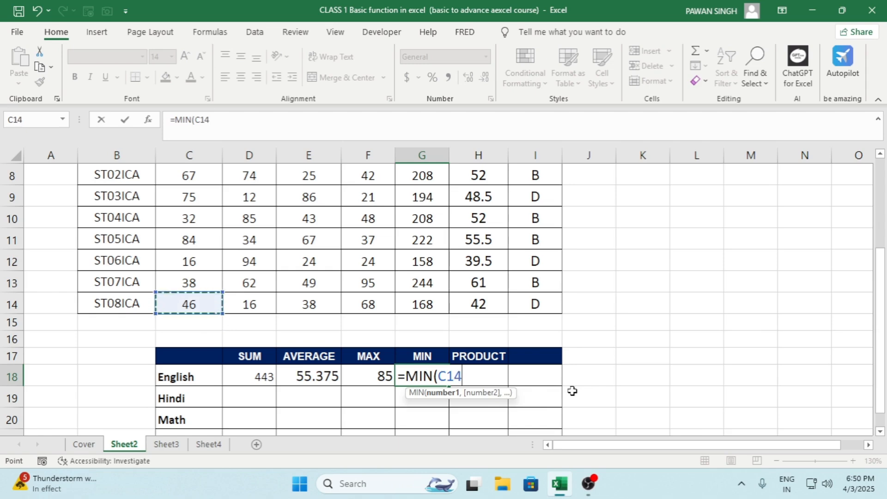
pyautogui.hotkey('ctrl', 'shift', 'Up')
pyautogui.hotkey('shift', 'Down')
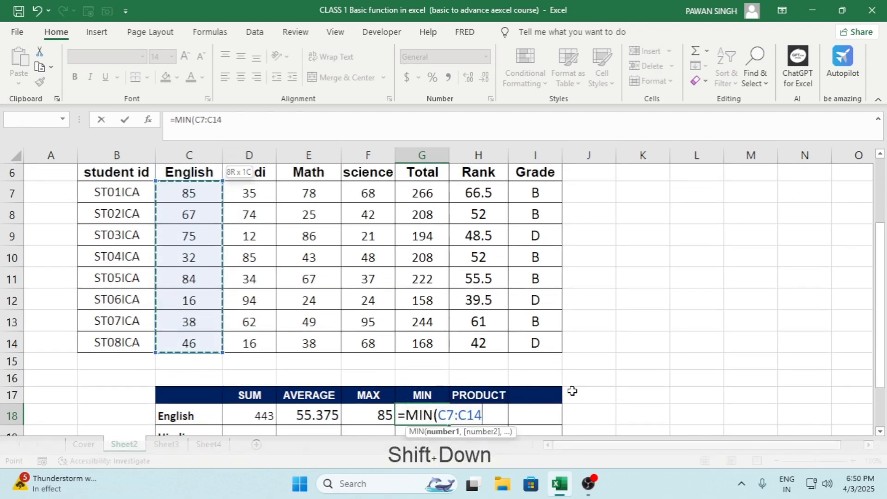
pyautogui.hotkey('ctrl', 'Return')
# Step: Enter =PRODUCT(C7:C14) in H18 to multiply the English marks of all students
pyautogui.press('Right')
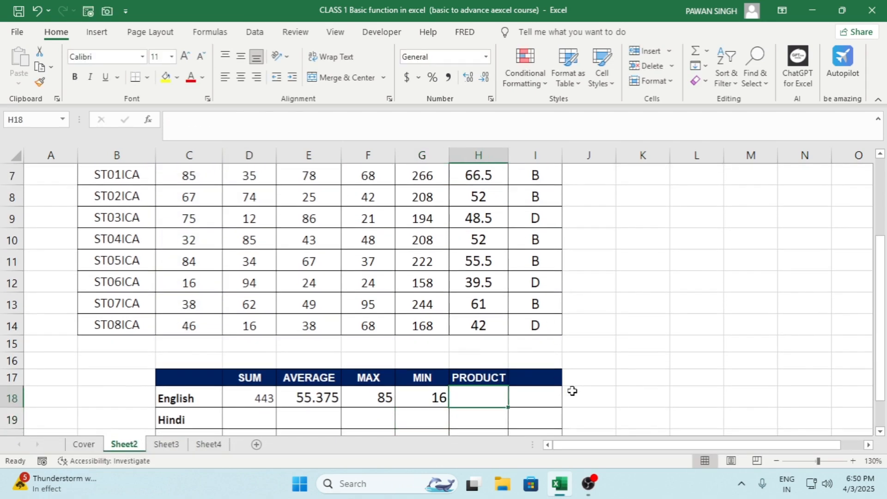
pyautogui.write('=')
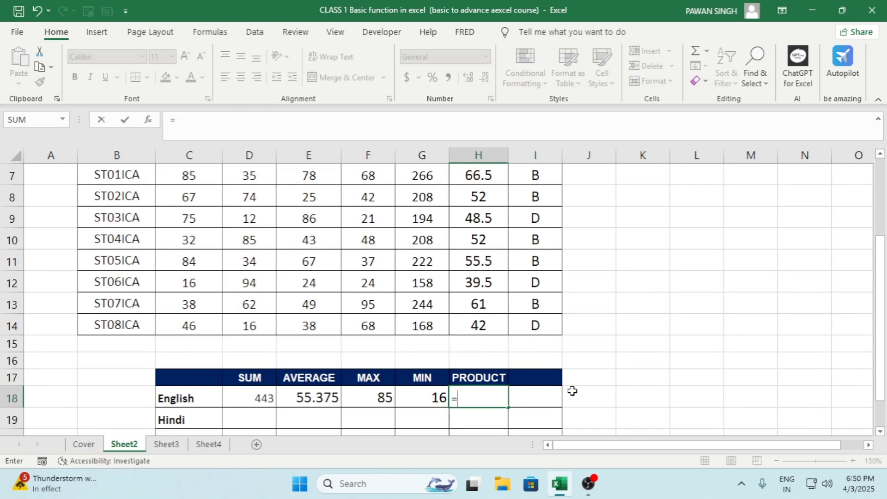
pyautogui.write('PRI')
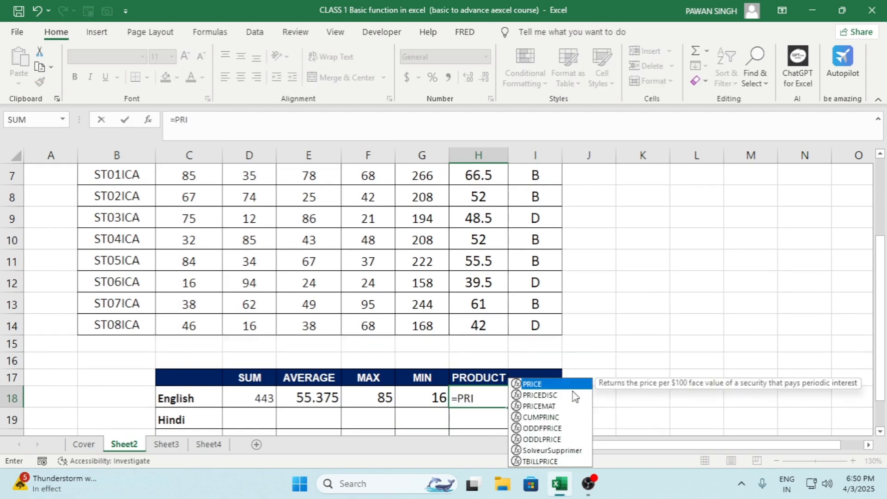
pyautogui.press('BackSpace')
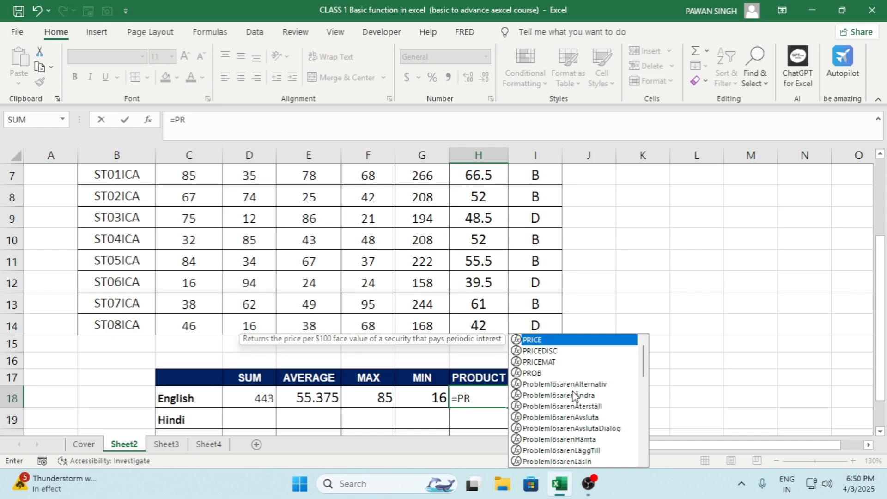
pyautogui.write('ODU')
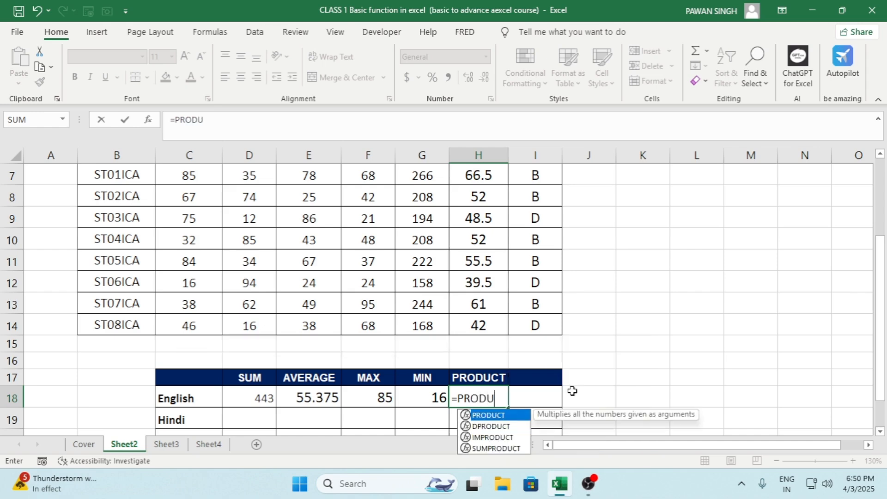
pyautogui.write('CT(')
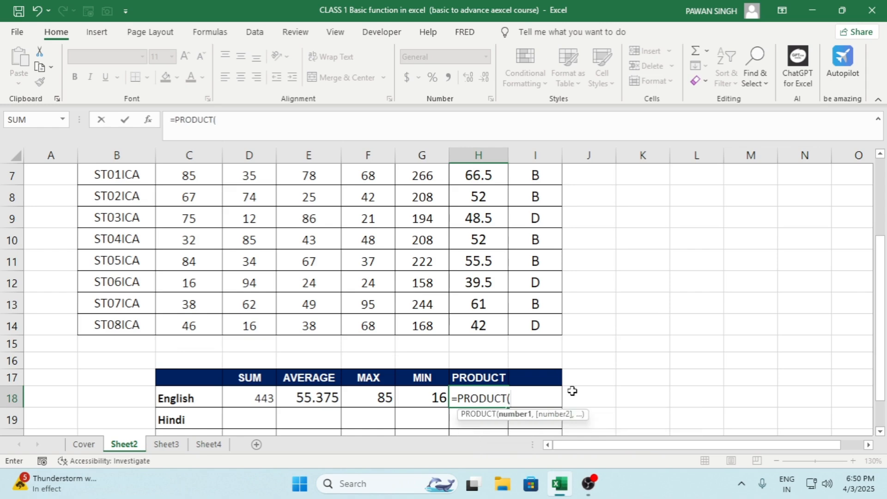
pyautogui.press('Left')
pyautogui.press('Left')
pyautogui.press('Left')
pyautogui.press('Left')
pyautogui.press('Left')
pyautogui.press('Left')
pyautogui.press('Up')
pyautogui.press('Up')
pyautogui.press('Right')
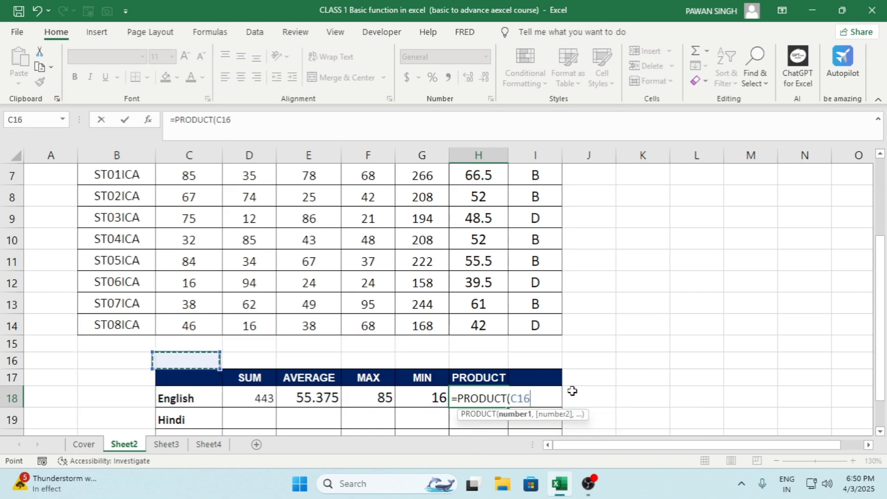
pyautogui.press('Up')
pyautogui.press('Up')
pyautogui.press('Up')
pyautogui.press('Up')
pyautogui.press('Up')
pyautogui.press('Up')
pyautogui.press('Up')
pyautogui.press('Up')
pyautogui.press('Up')
pyautogui.press('Up')
pyautogui.press('Up')
pyautogui.press('Down')
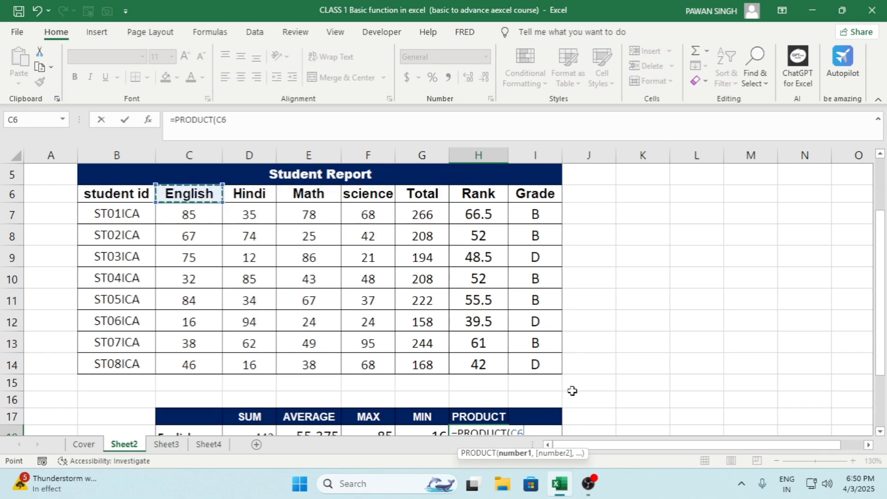
pyautogui.press('Down')
pyautogui.hotkey('ctrl', 'shift', 'Down')
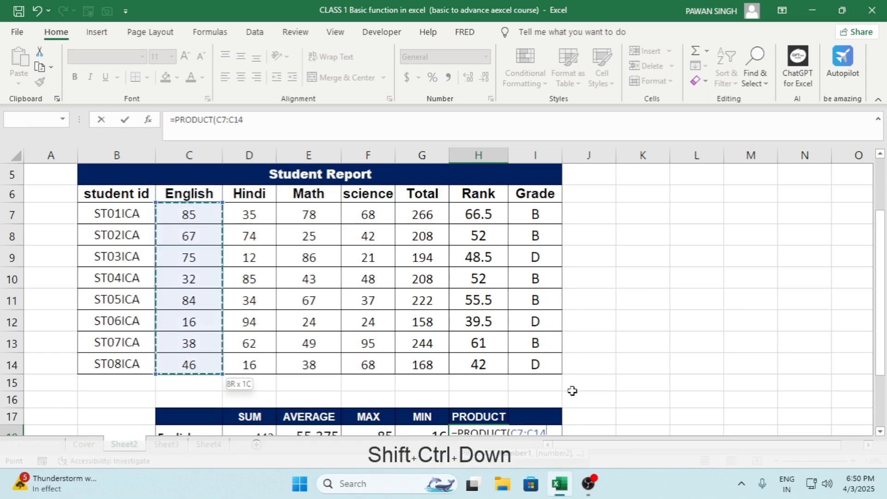
pyautogui.hotkey('ctrl', 'Return')
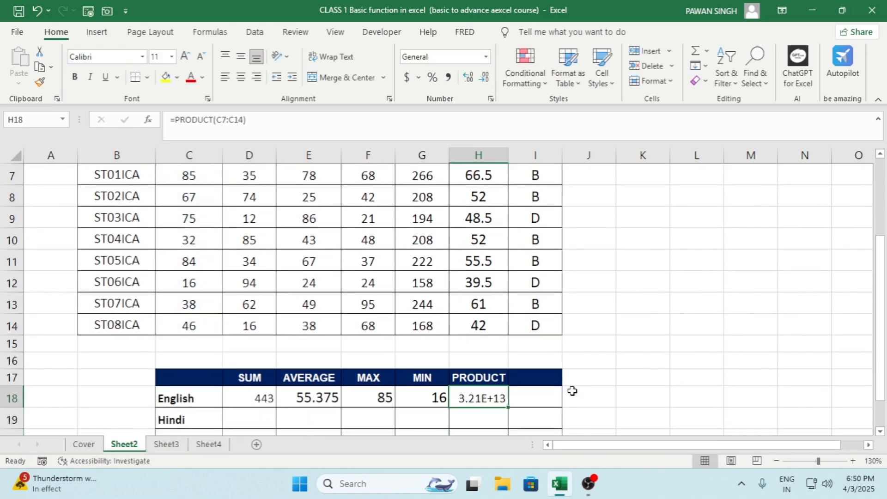
# Step: Format H18 as Number with 0 decimal places, a 1000 separator and black parenthesised negatives, and autofit column H
pyautogui.scroll(-1, 572, 391)
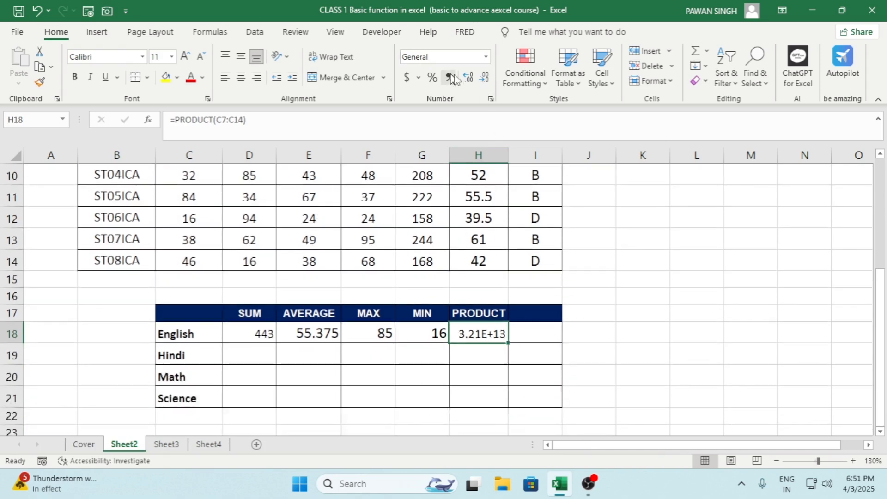
pyautogui.click(490, 100)
pyautogui.click(502, 202)
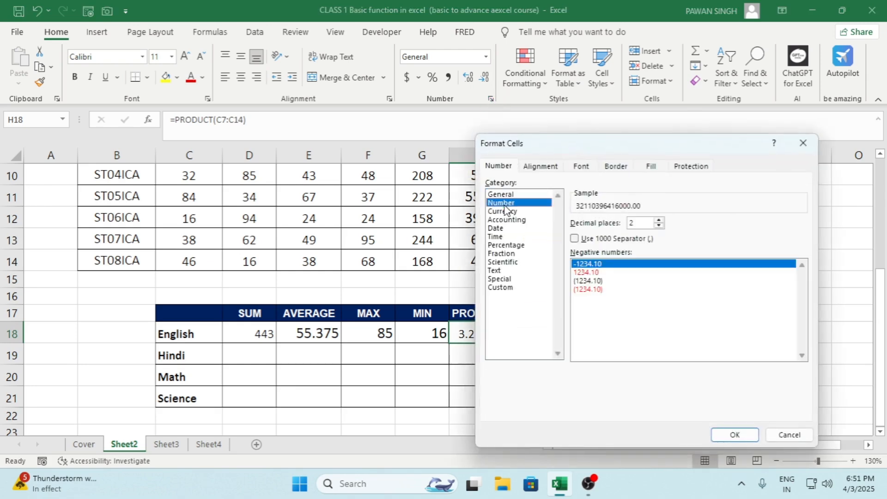
pyautogui.click(596, 281)
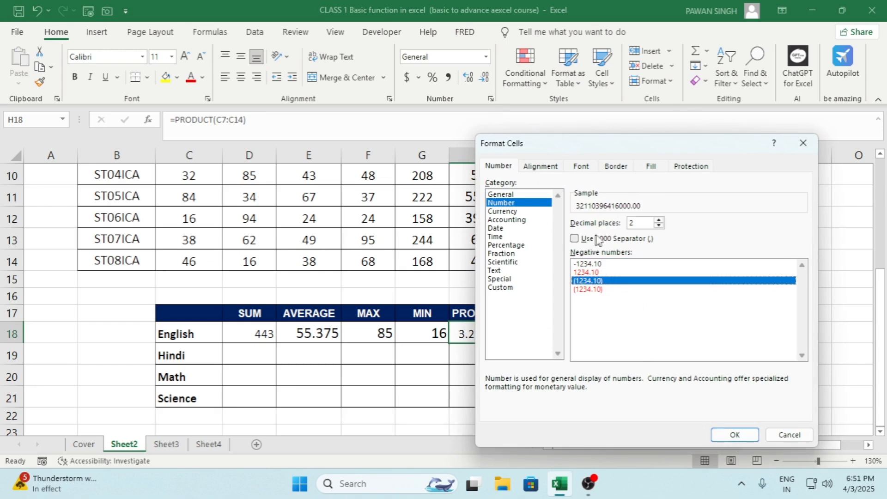
pyautogui.click(659, 226)
pyautogui.click(659, 225)
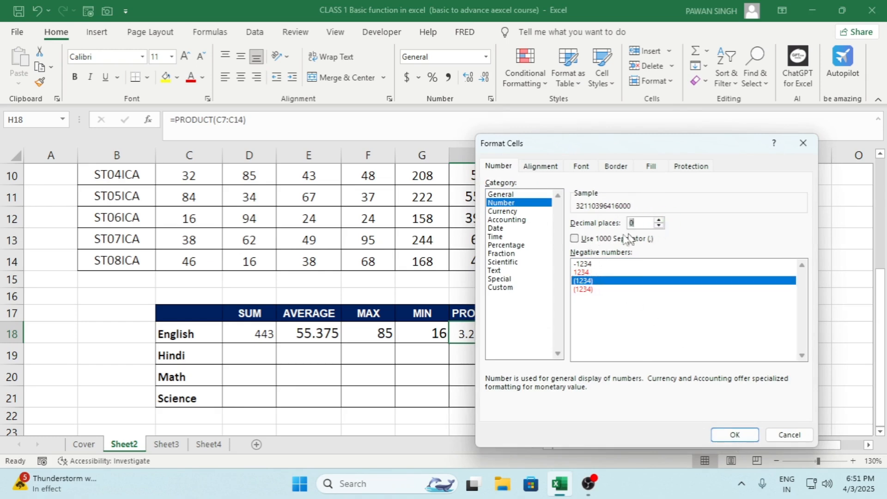
pyautogui.click(575, 238)
pyautogui.click(575, 239)
pyautogui.click(574, 239)
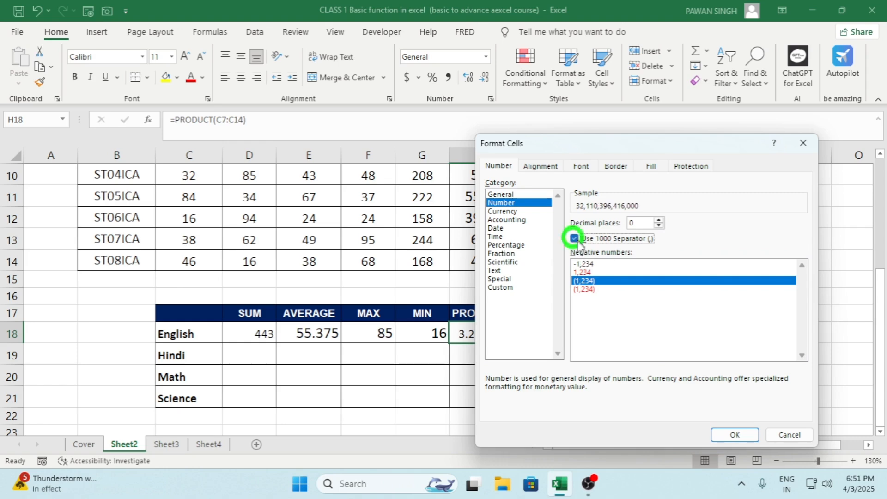
pyautogui.click(724, 442)
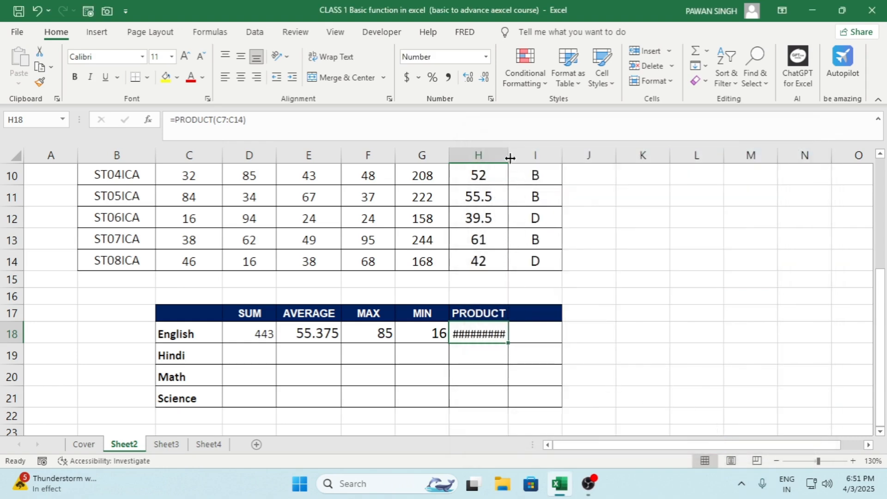
pyautogui.doubleClick(510, 158)
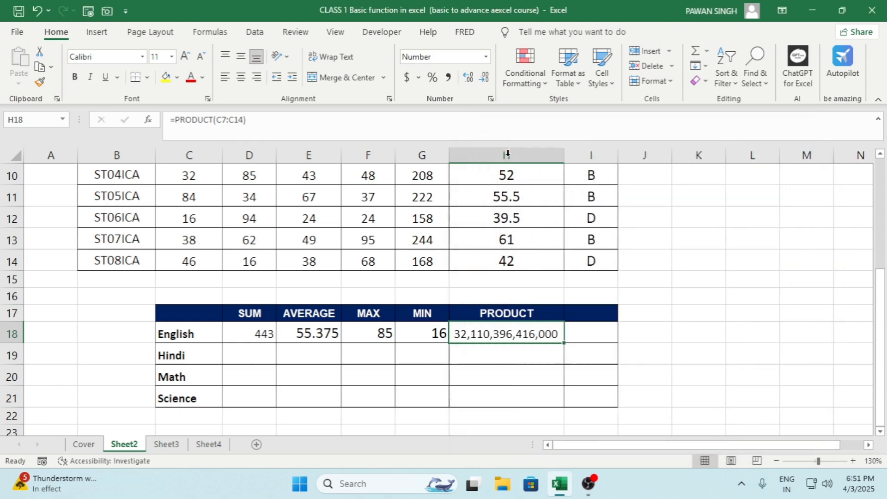
# Step: Review the Currency, Accounting, Date and Time number formats available for the English product in H18, keeping its Number format
pyautogui.click(541, 359)
pyautogui.click(520, 336)
pyautogui.hotkey('ctrl', '1')
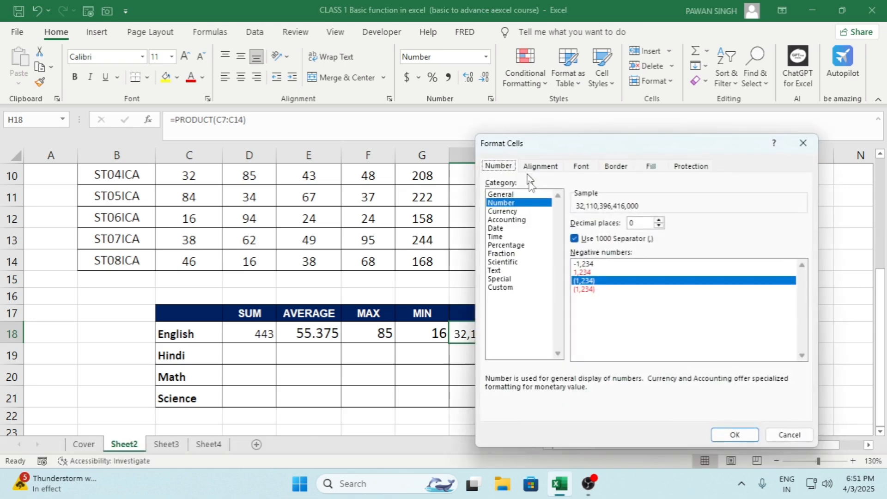
pyautogui.click(505, 211)
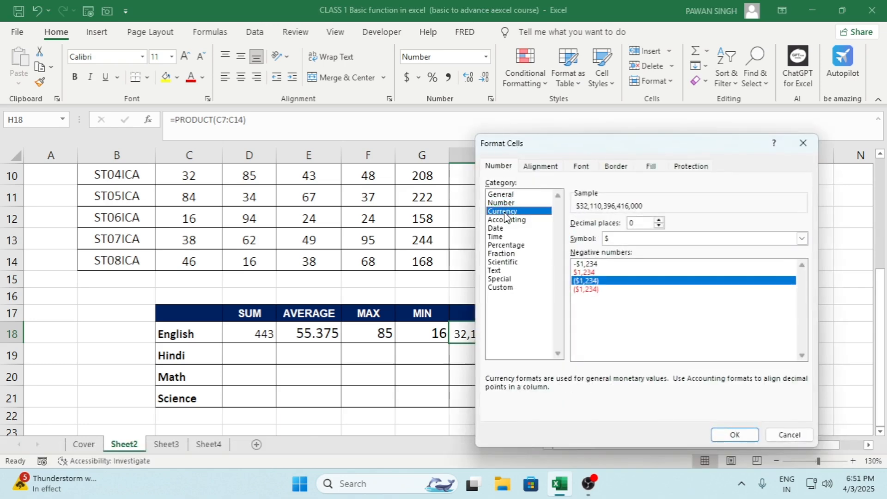
pyautogui.click(507, 220)
pyautogui.click(496, 228)
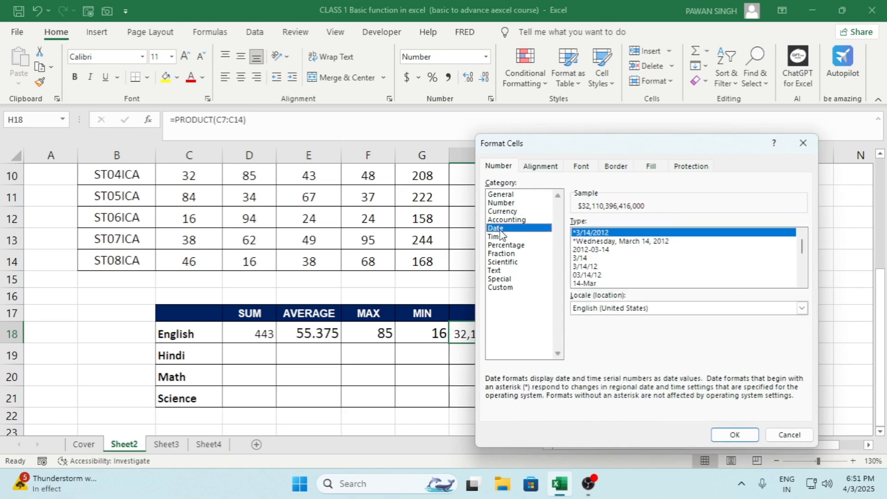
pyautogui.click(499, 237)
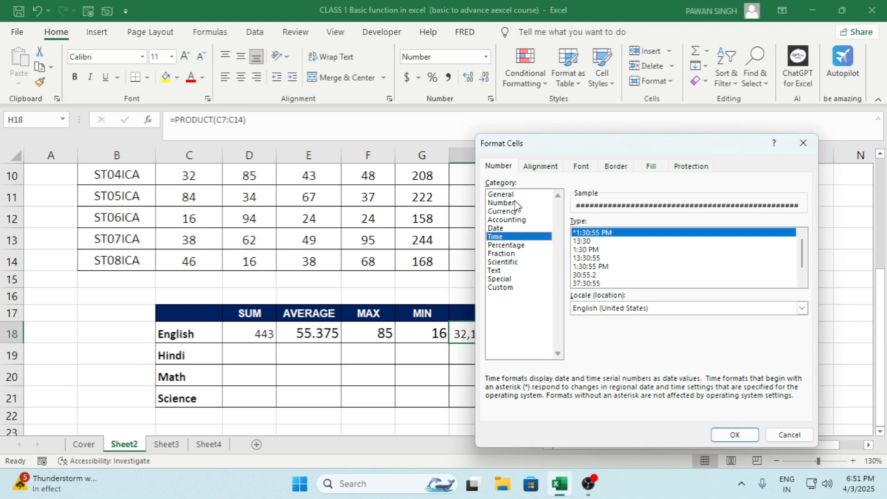
pyautogui.click(802, 142)
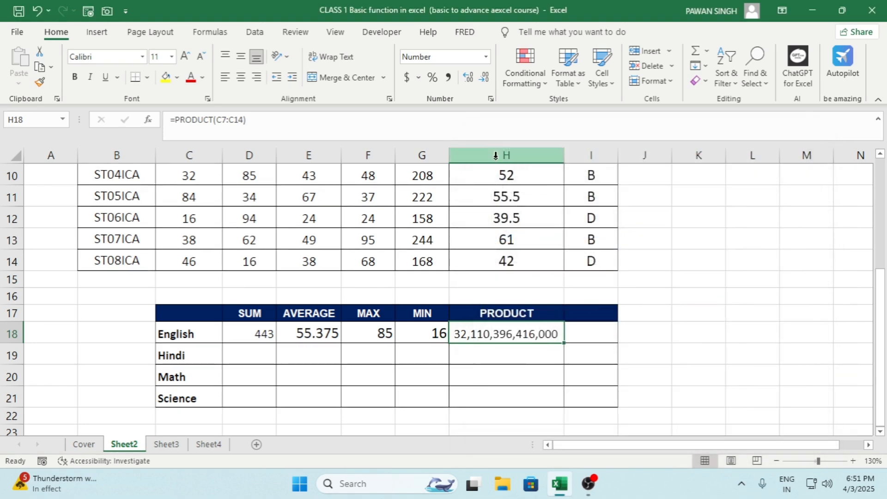
pyautogui.click(491, 99)
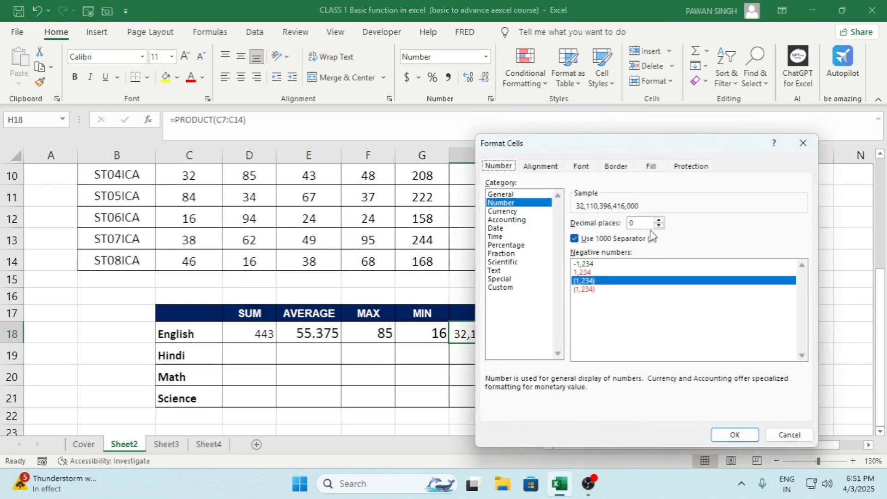
pyautogui.click(732, 434)
# Step: Review the English results in row 18 and the Hindi, Math and Science rows of the summary table
pyautogui.click(612, 380)
pyautogui.scroll(-1, 383, 328)
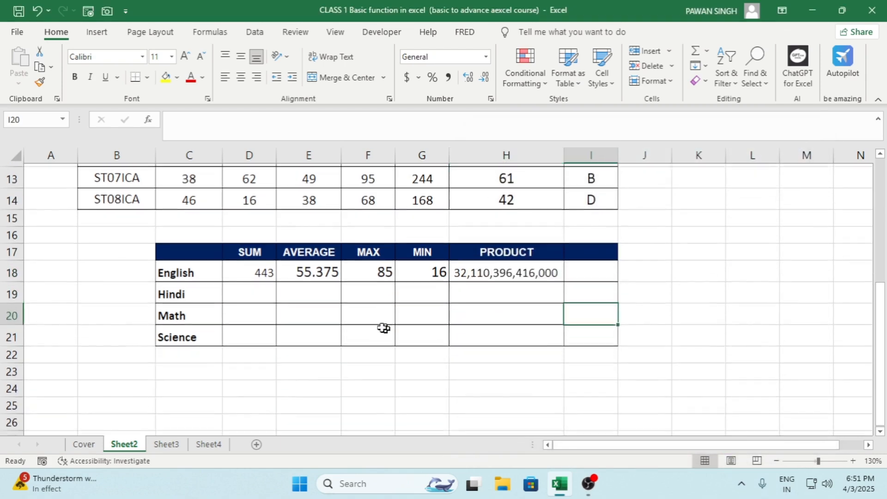
pyautogui.click(301, 265)
pyautogui.click(265, 268)
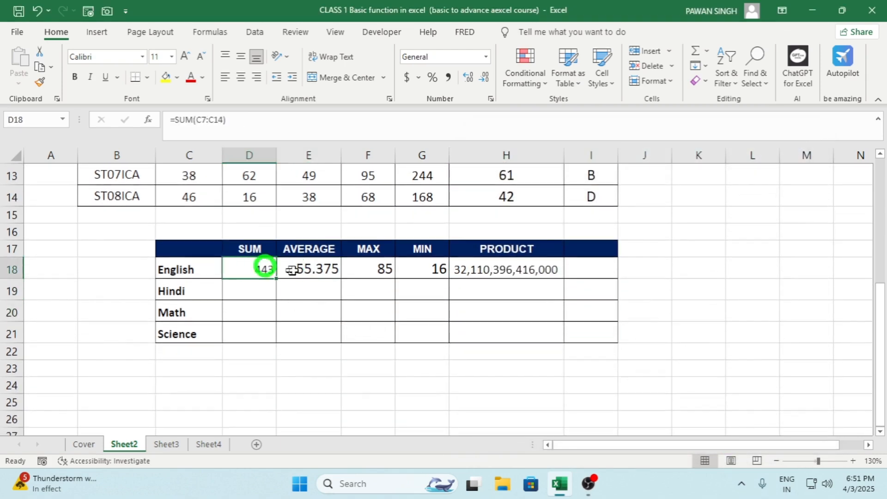
pyautogui.click(292, 270)
pyautogui.click(367, 267)
pyautogui.click(464, 269)
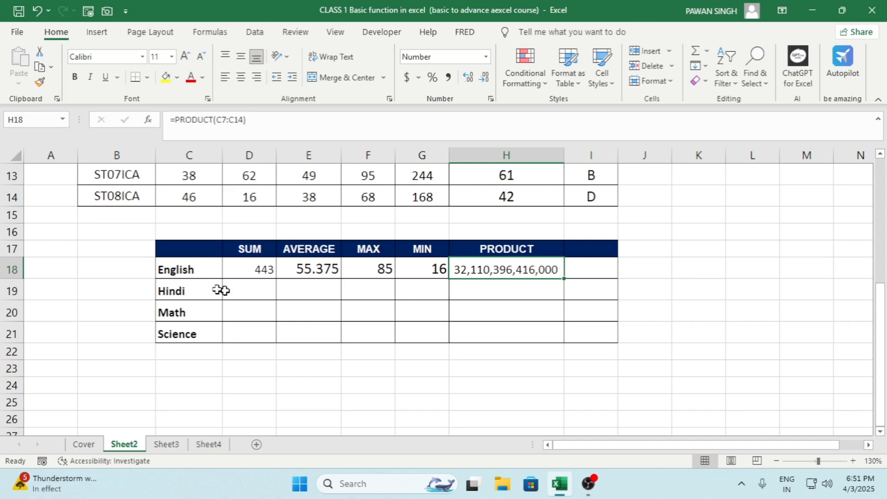
pyautogui.moveTo(195, 289); pyautogui.dragTo(534, 334)
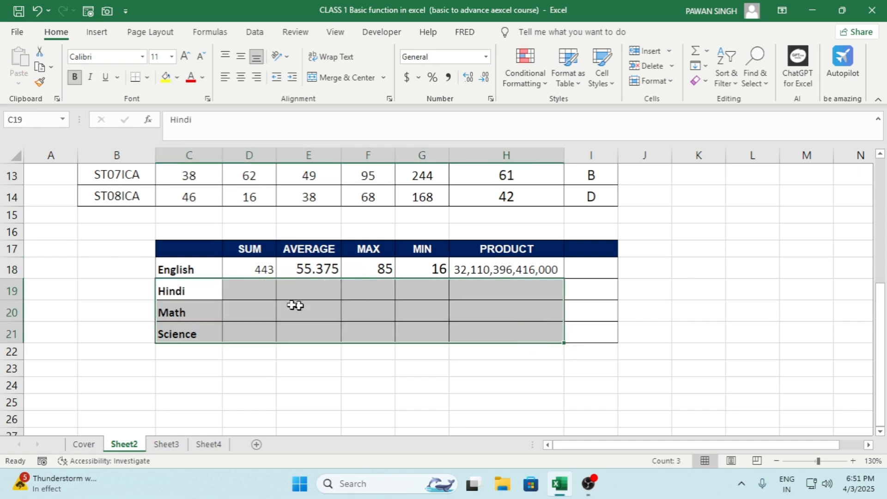
pyautogui.click(349, 300)
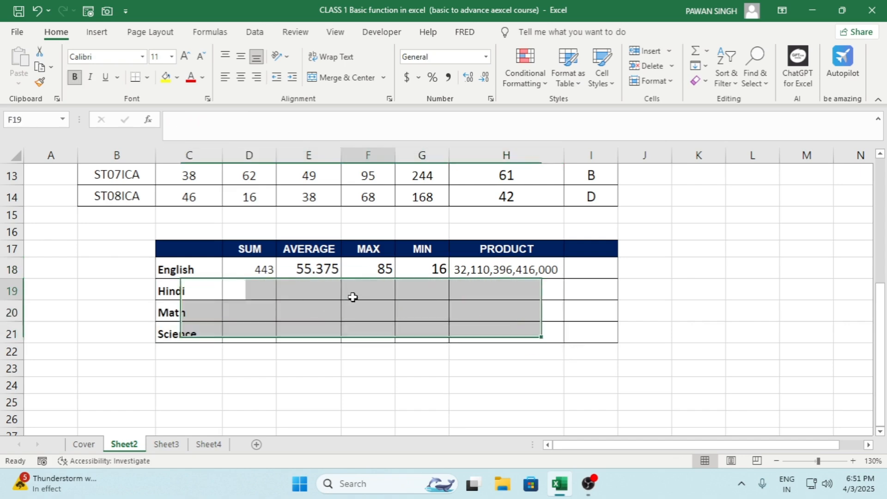
# Step: Open Sheet3 and examine the salary table's detail columns and its Da, Ta, Hra and Gross columns
pyautogui.click(167, 445)
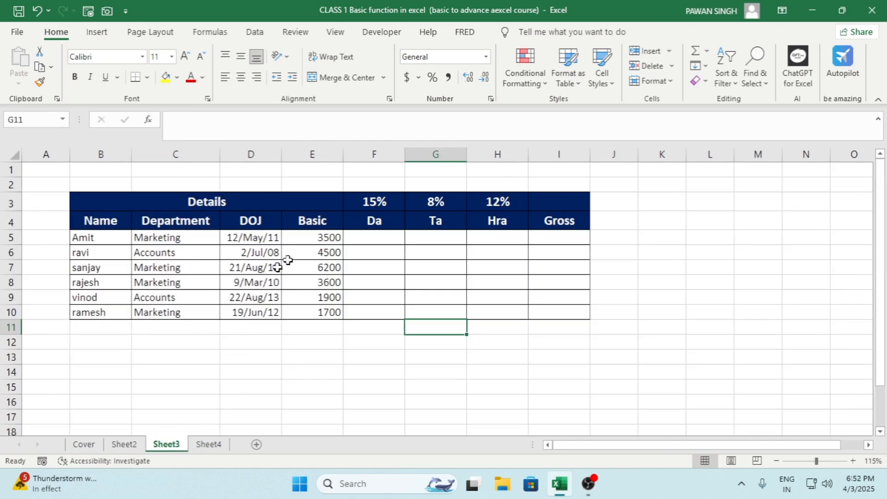
pyautogui.click(383, 202)
pyautogui.click(97, 220)
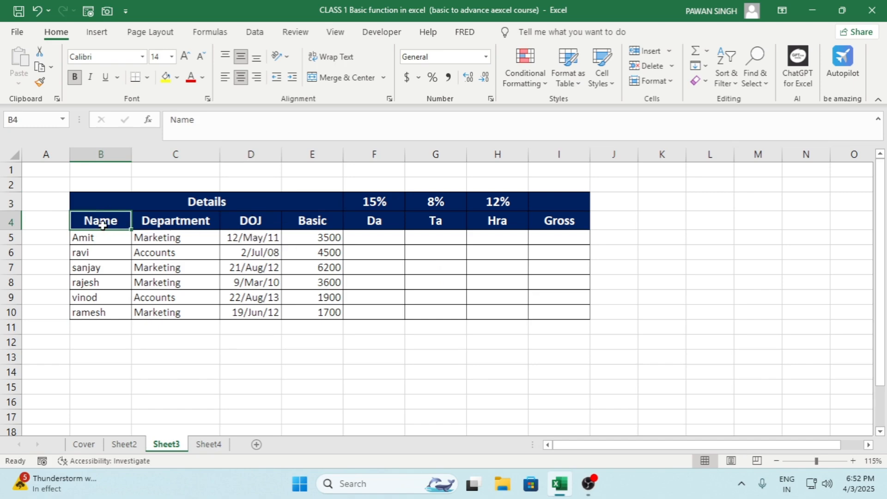
pyautogui.click(175, 221)
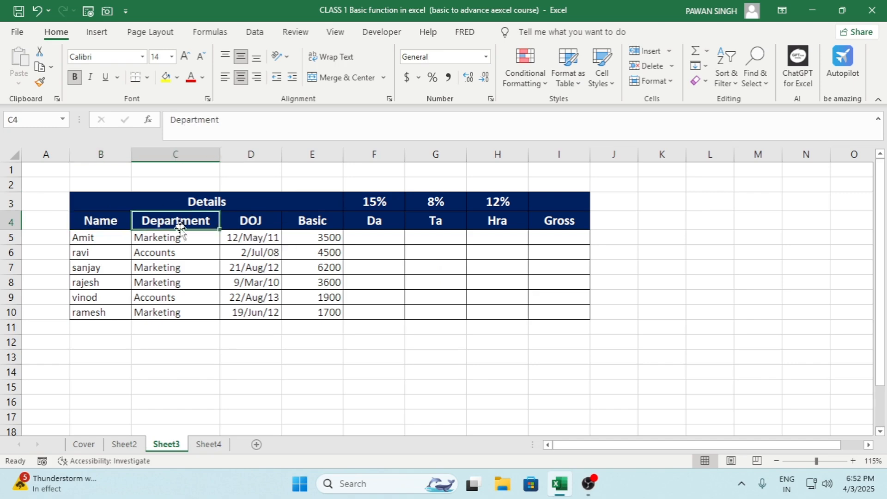
pyautogui.click(265, 223)
pyautogui.click(311, 223)
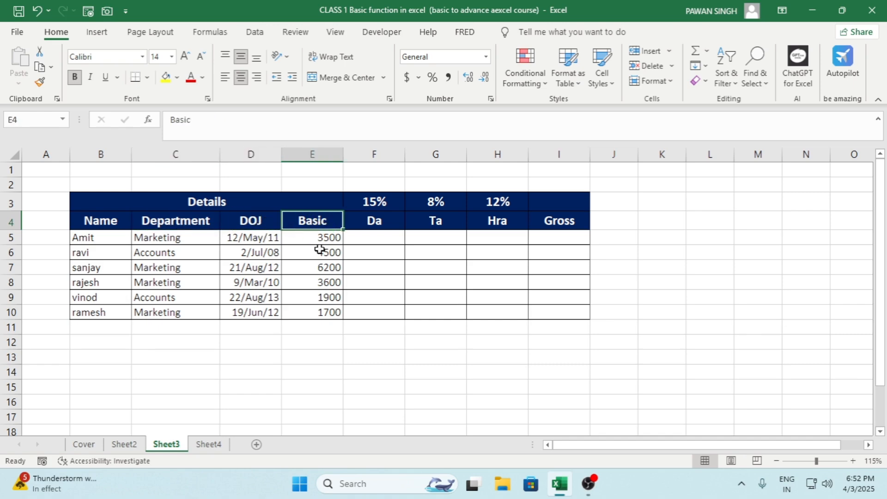
pyautogui.click(377, 234)
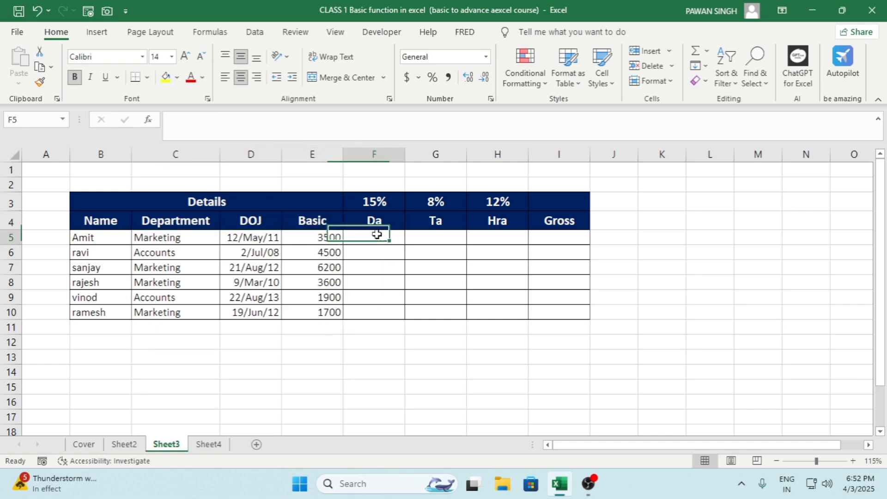
pyautogui.click(426, 238)
pyautogui.click(487, 241)
pyautogui.click(558, 241)
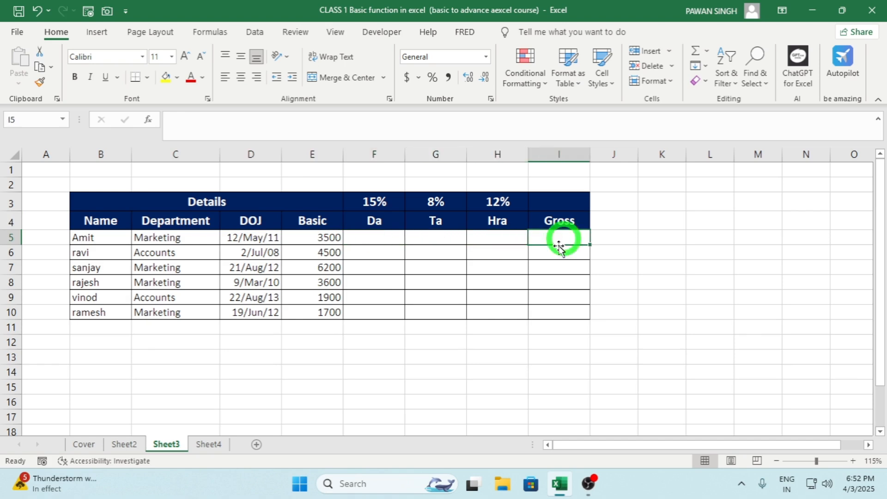
# Step: Enter =E5*15% in F5 to calculate the first employee's Da from the Basic salary
pyautogui.click(379, 240)
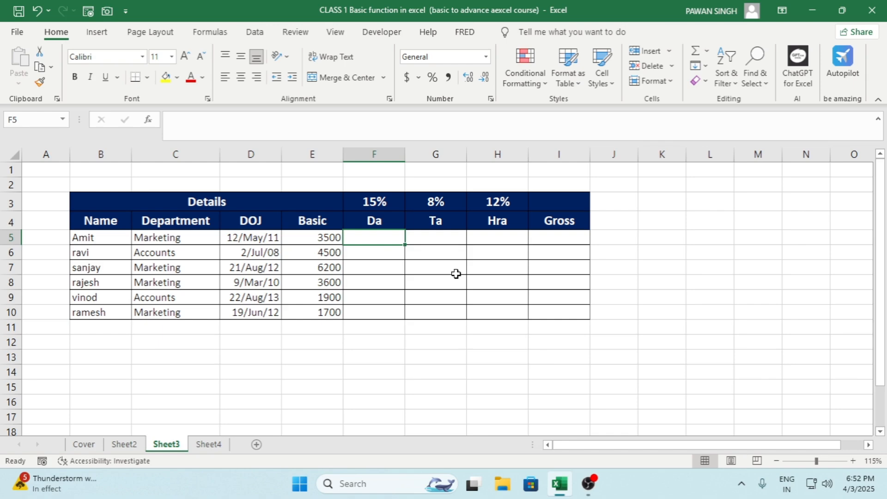
pyautogui.write('=')
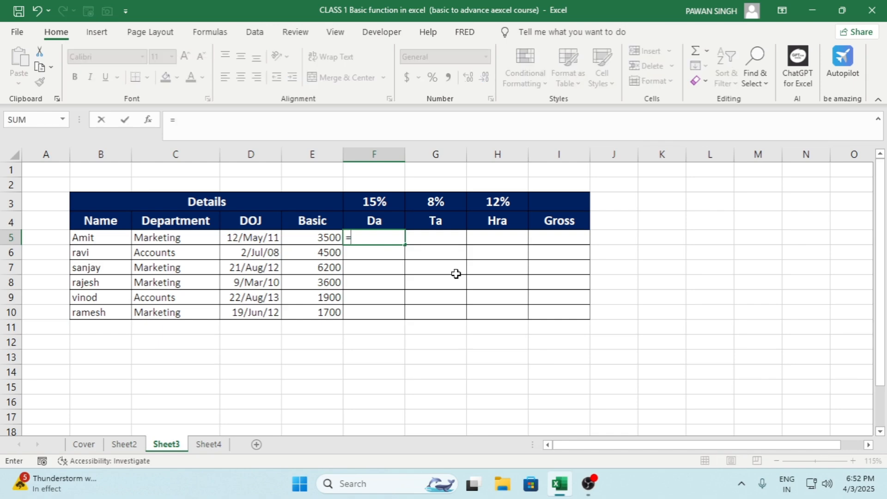
pyautogui.press('Left')
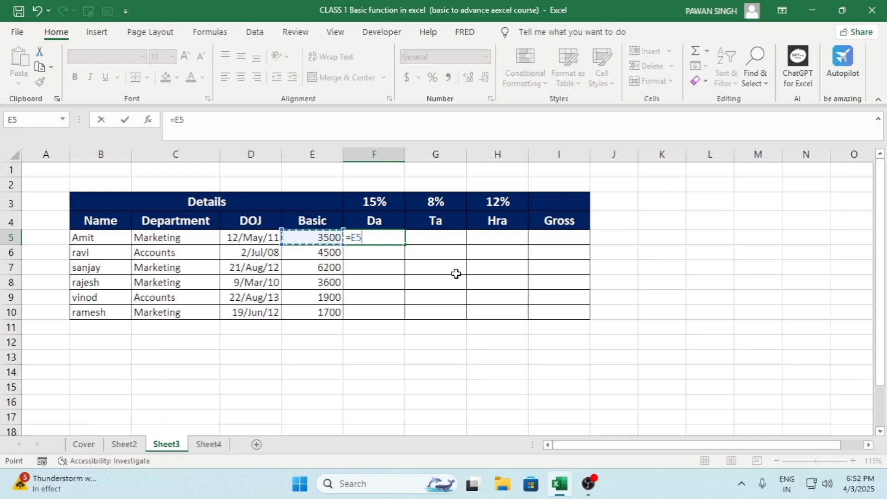
pyautogui.write('*15')
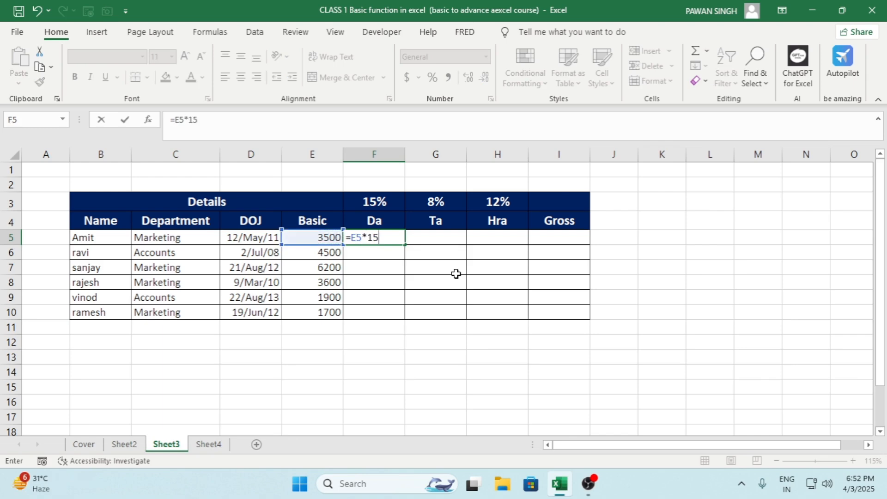
pyautogui.write('%')
pyautogui.hotkey('ctrl', 'Return')
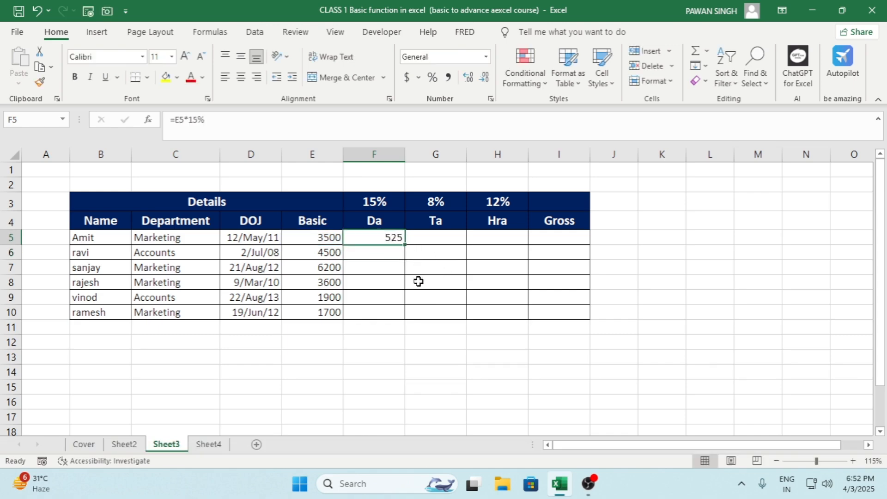
# Step: Fill the Da formula from F5 down to F10, check the copies, and clear F6:F10
pyautogui.doubleClick(404, 245)
pyautogui.click(390, 239)
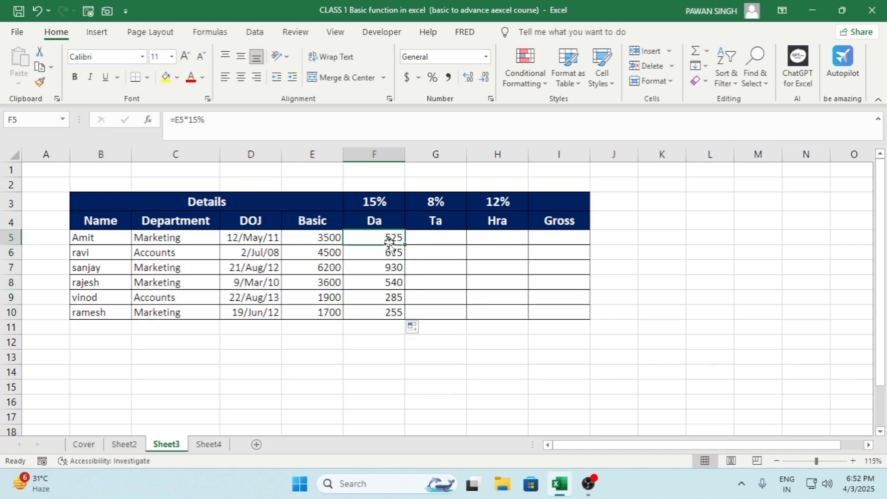
pyautogui.click(393, 252)
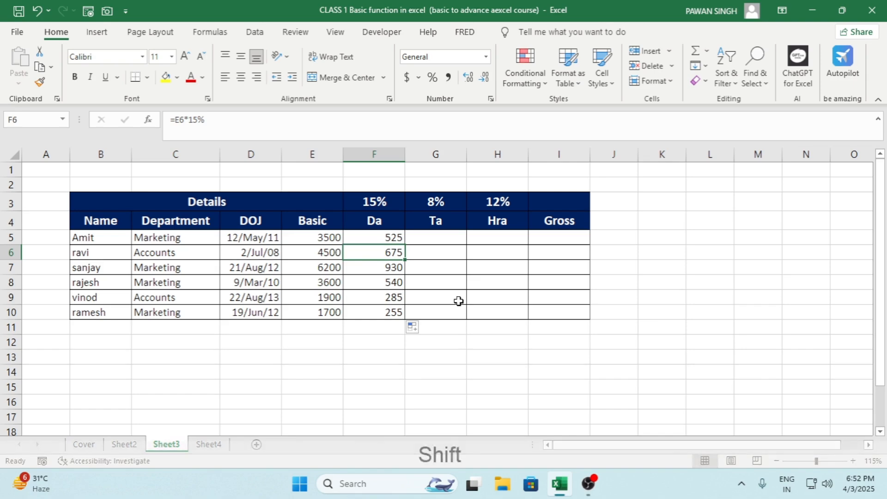
pyautogui.hotkey('ctrl', 'shift', 'Down')
pyautogui.press('Delete')
# Step: Copy the Da formula in F5 and paste it into F5:F10 for all employees
pyautogui.press('Up')
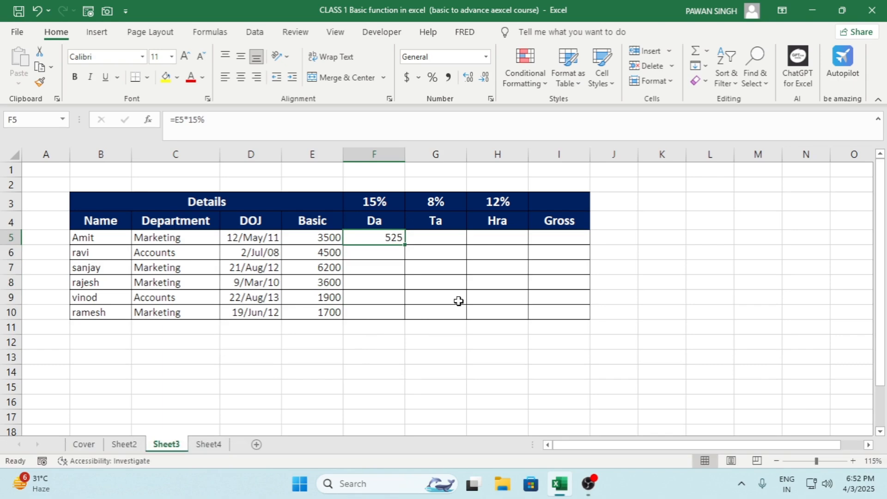
pyautogui.hotkey('ctrl', 'c')
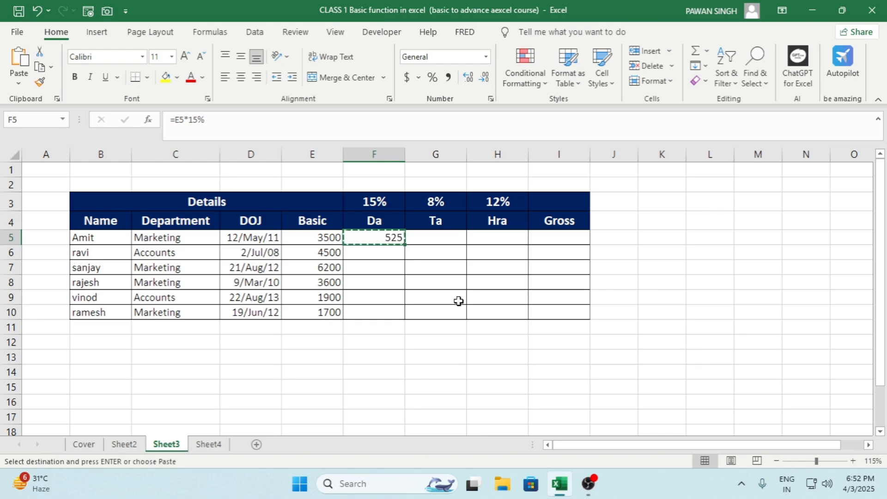
pyautogui.press('Left')
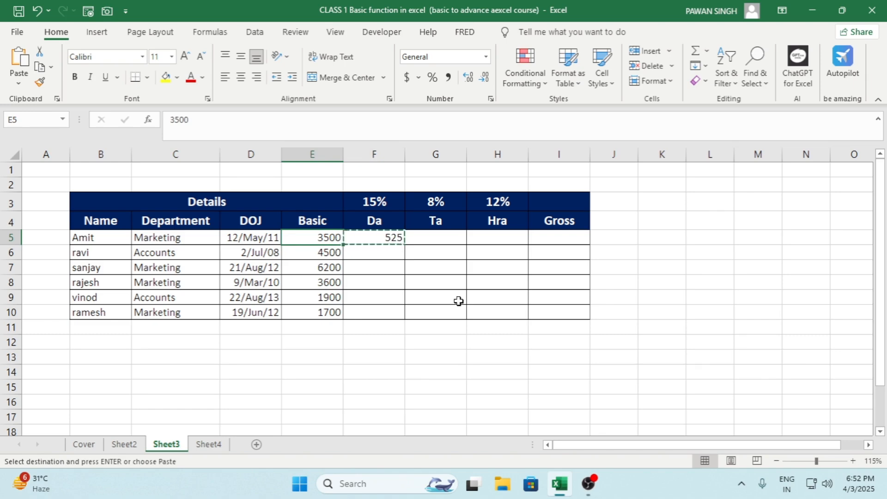
pyautogui.hotkey('ctrl', 'Down')
pyautogui.press('Right')
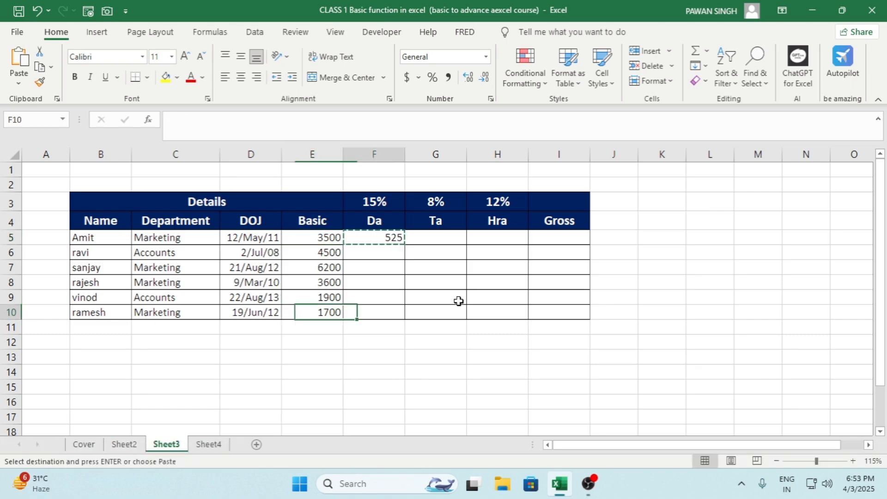
pyautogui.hotkey('ctrl', 'shift', 'Up')
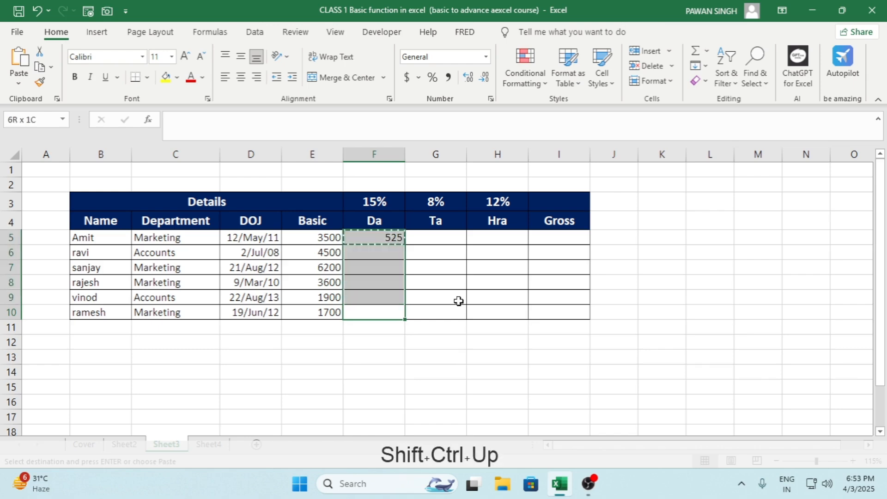
pyautogui.hotkey('ctrl', 'v')
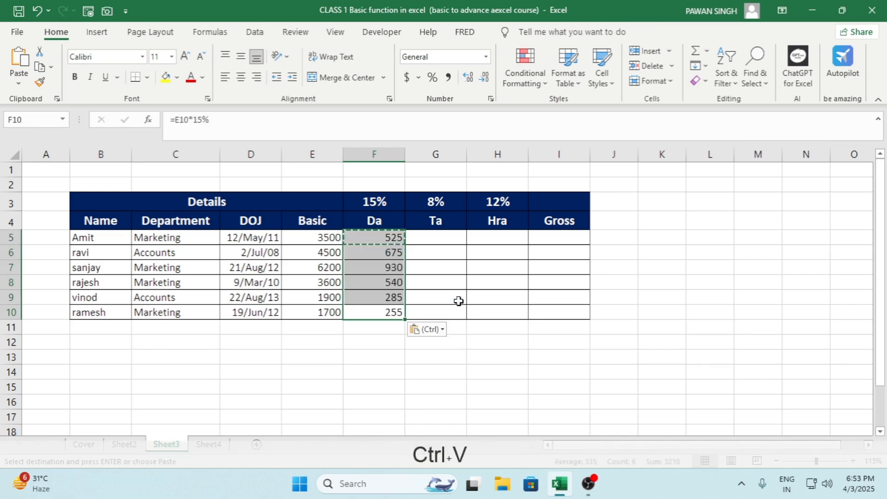
pyautogui.press('Escape')
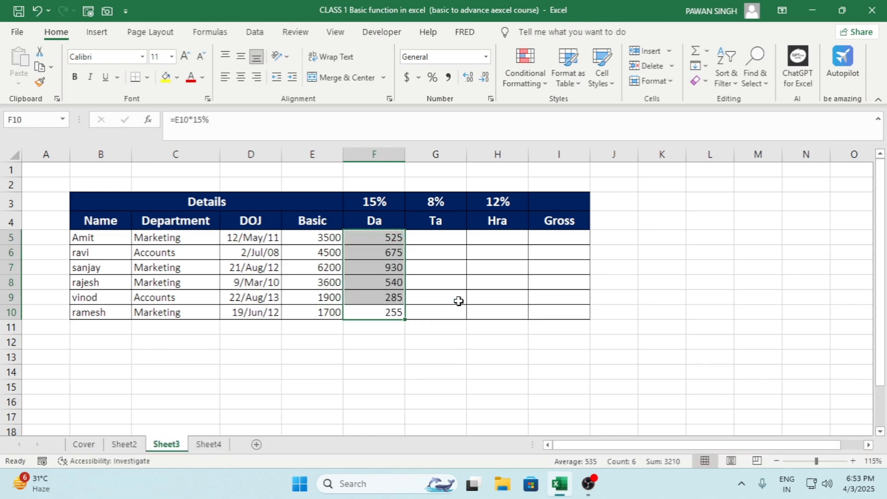
# Step: Enter =E5*8% in G5 to calculate the first employee's Ta from the Basic salary
pyautogui.press('Up')
pyautogui.press('Up')
pyautogui.press('Up')
pyautogui.press('Up')
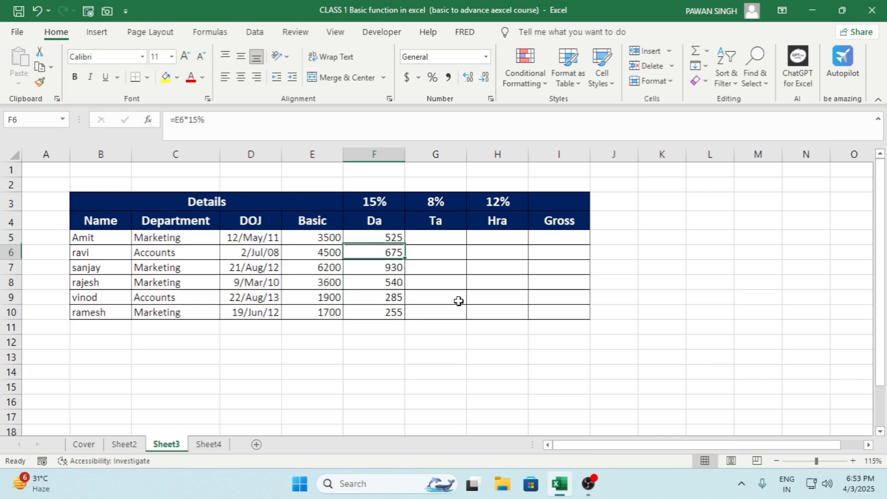
pyautogui.press('Up')
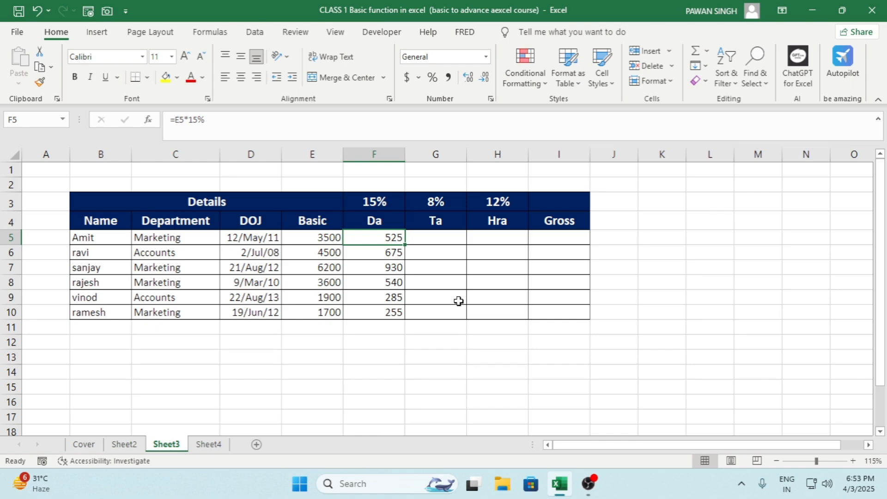
pyautogui.press('Right')
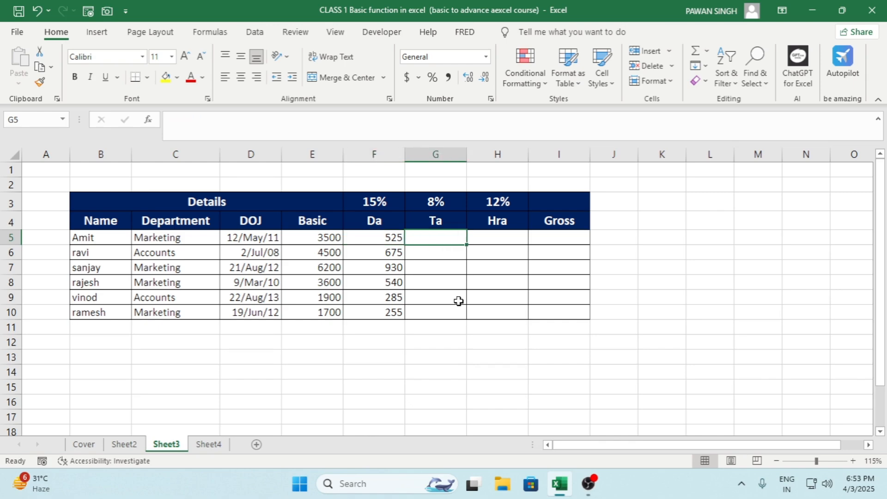
pyautogui.write('=')
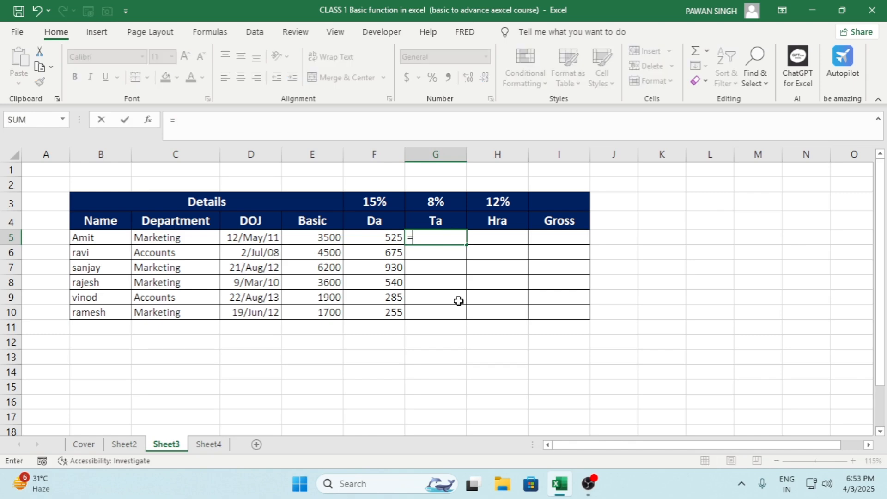
pyautogui.press('Left')
pyautogui.press('Left')
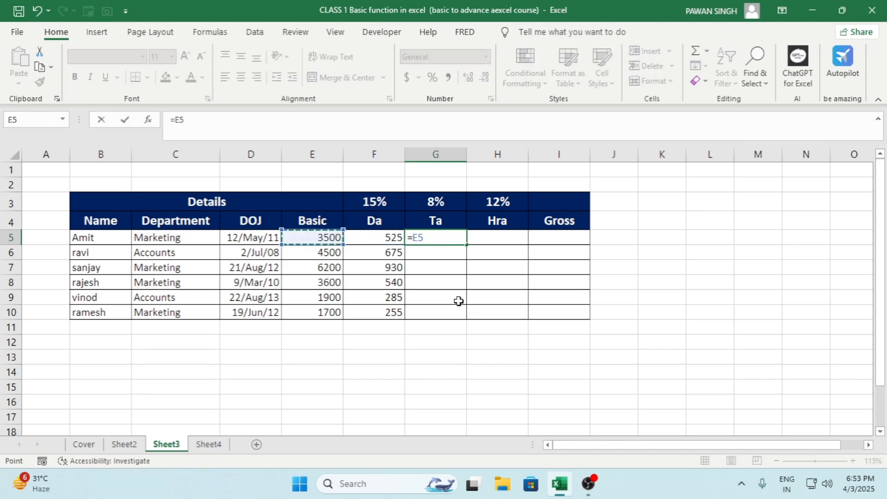
pyautogui.write('*')
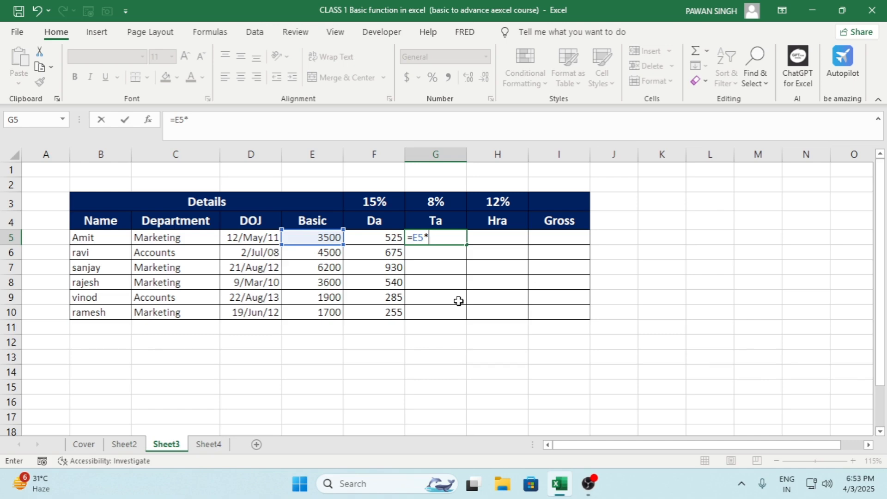
pyautogui.write('%')
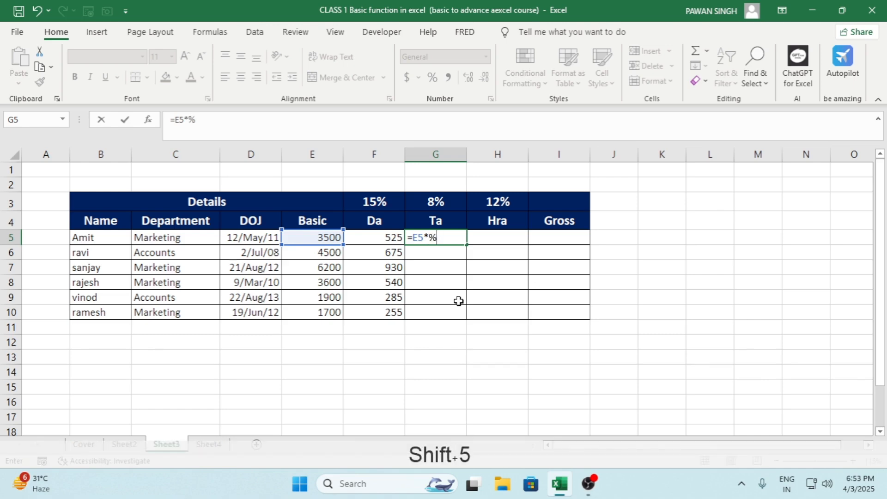
pyautogui.press('Return')
pyautogui.press('Return')
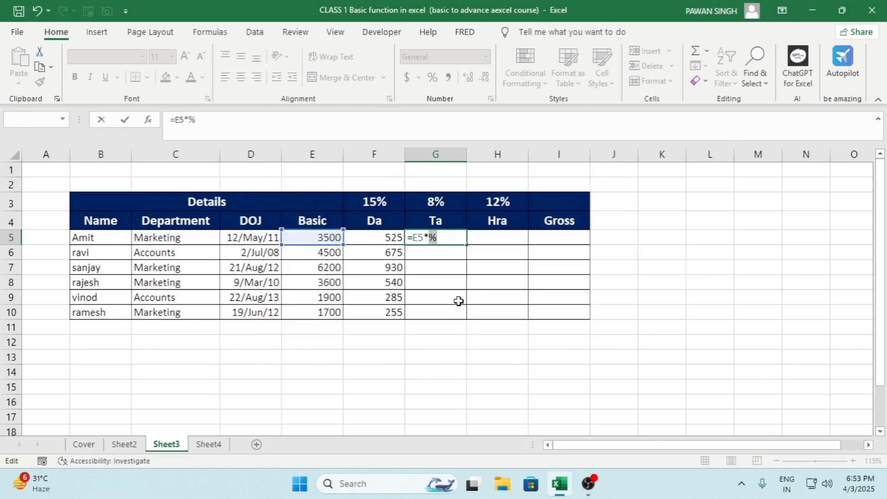
pyautogui.press('BackSpace')
pyautogui.write('8%')
pyautogui.press('Tab')
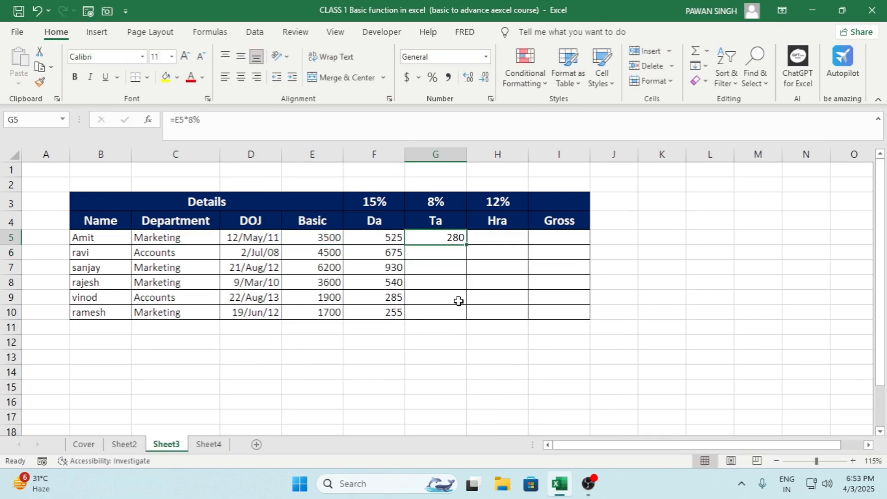
# Step: Copy the Ta formula in G5 and paste it into G5:G10 for all employees
pyautogui.hotkey('ctrl', 'c')
pyautogui.hotkey('shift', 'Down')
pyautogui.hotkey('shift', 'Down')
pyautogui.hotkey('shift', 'Down')
pyautogui.hotkey('shift', 'Down')
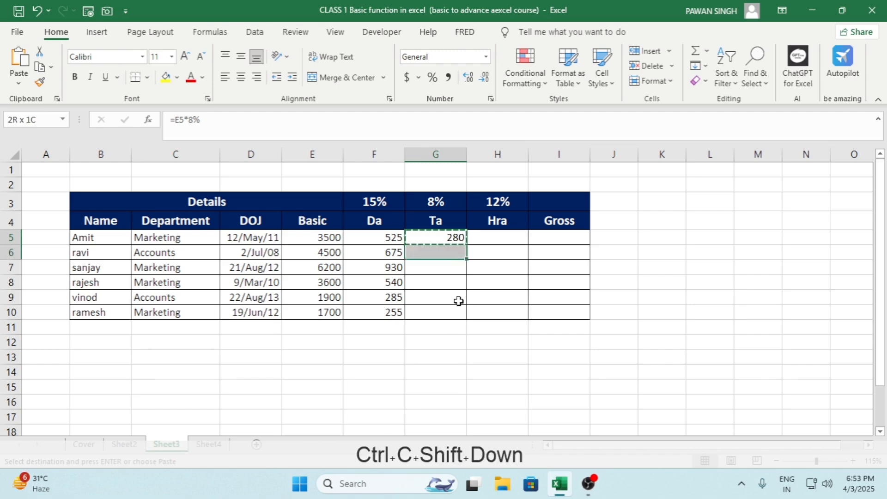
pyautogui.hotkey('shift', 'Down')
pyautogui.hotkey('ctrl', 'v')
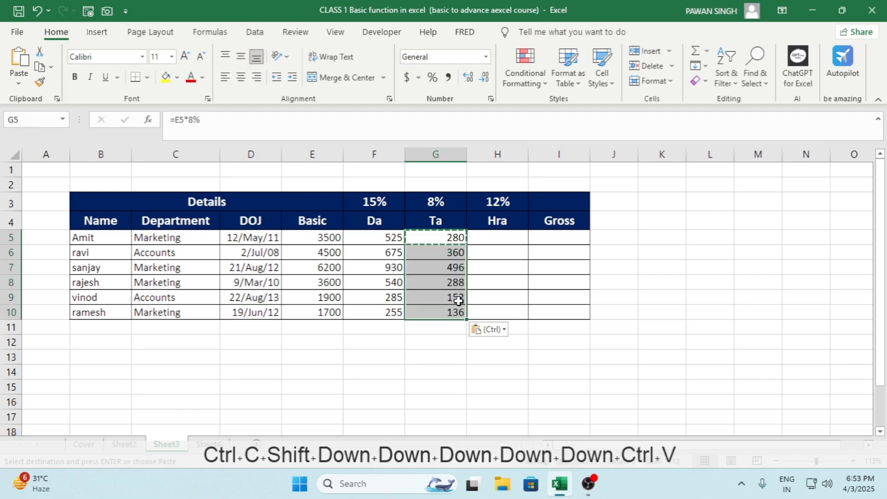
pyautogui.press('Escape')
# Step: Enter =E5*12% in H5 to calculate Hra from the Basic salary and fill it down to H10
pyautogui.press('Right')
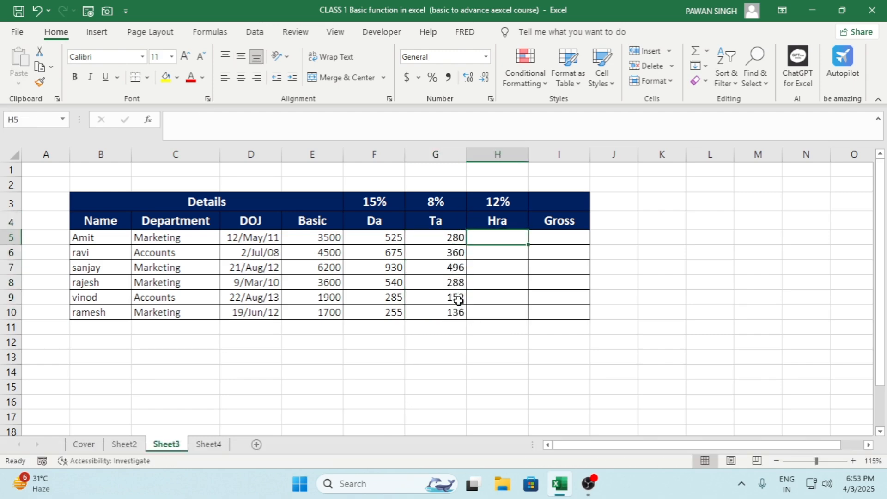
pyautogui.write('=')
pyautogui.press('Left')
pyautogui.press('Left')
pyautogui.press('Left')
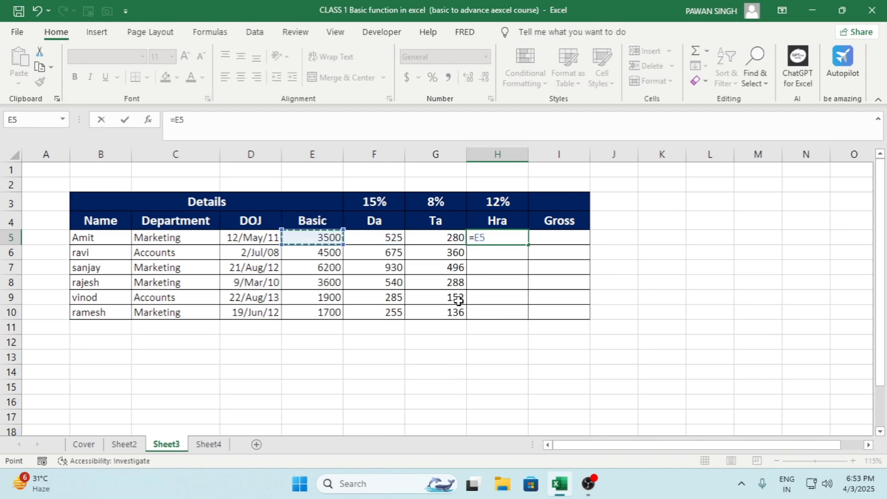
pyautogui.write('*')
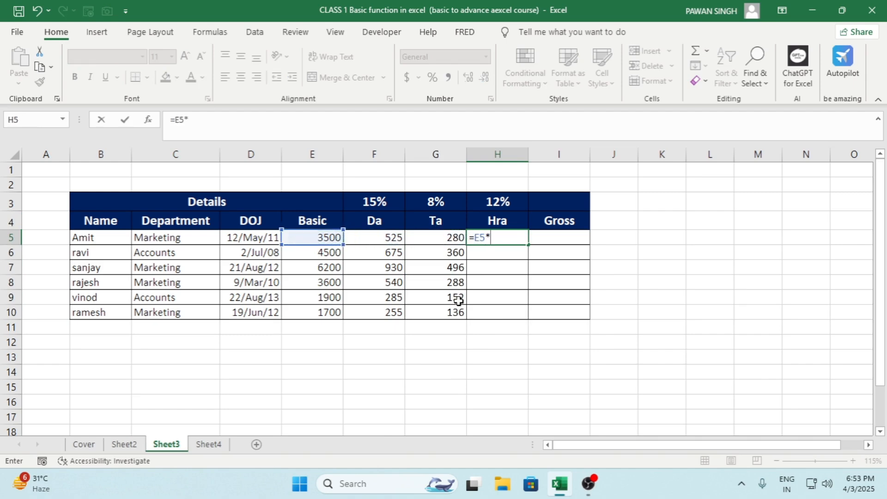
pyautogui.write('12%')
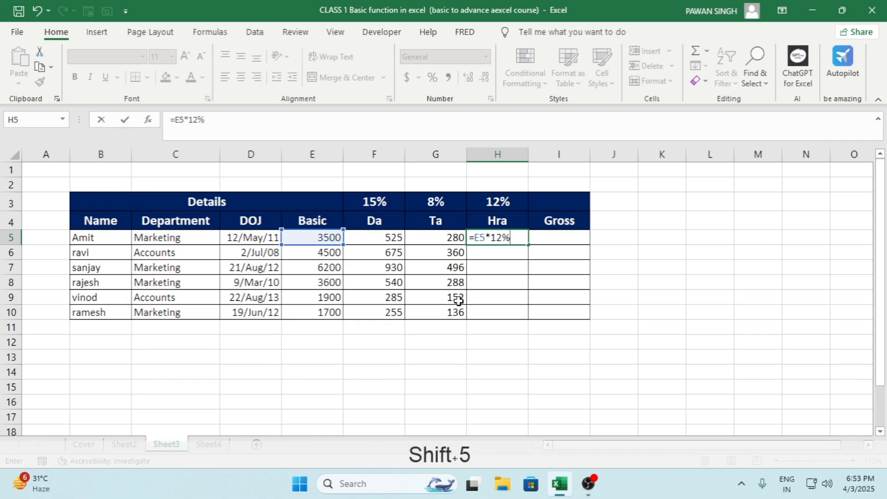
pyautogui.hotkey('ctrl', 'Return')
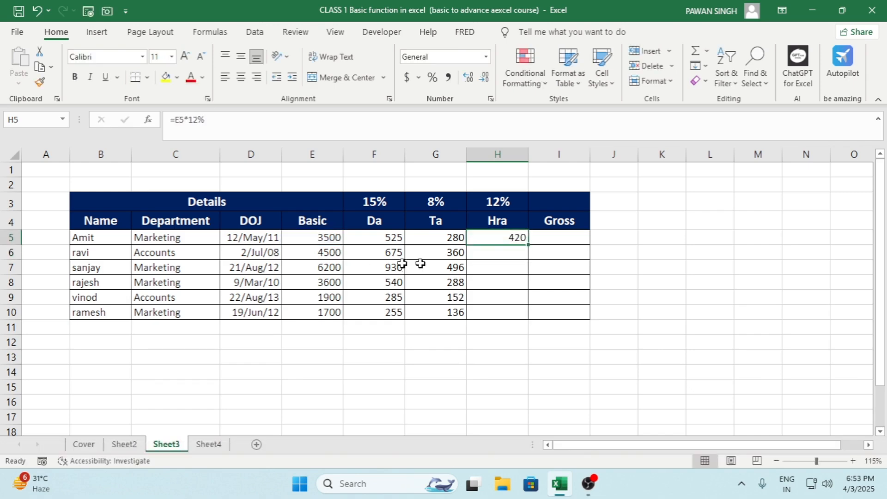
pyautogui.doubleClick(528, 245)
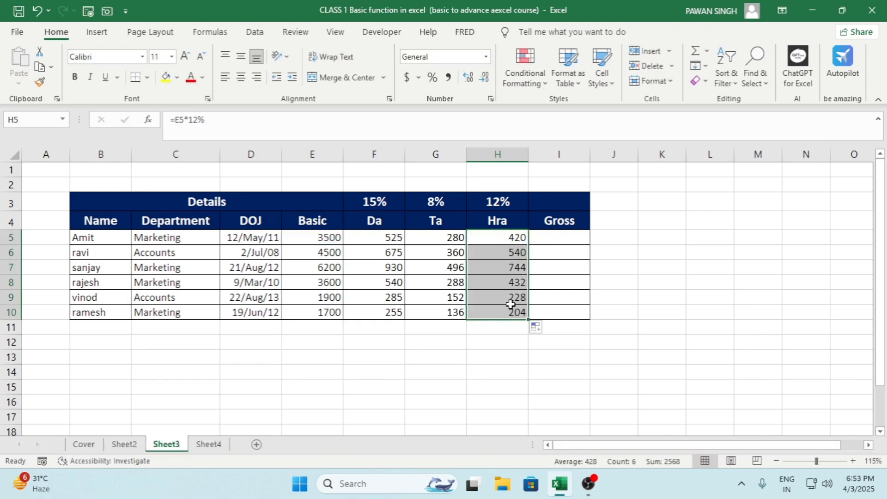
# Step: Enter =SUM(E5:H5) in I5 to calculate the Gross salary and fill it down to I10
pyautogui.click(553, 241)
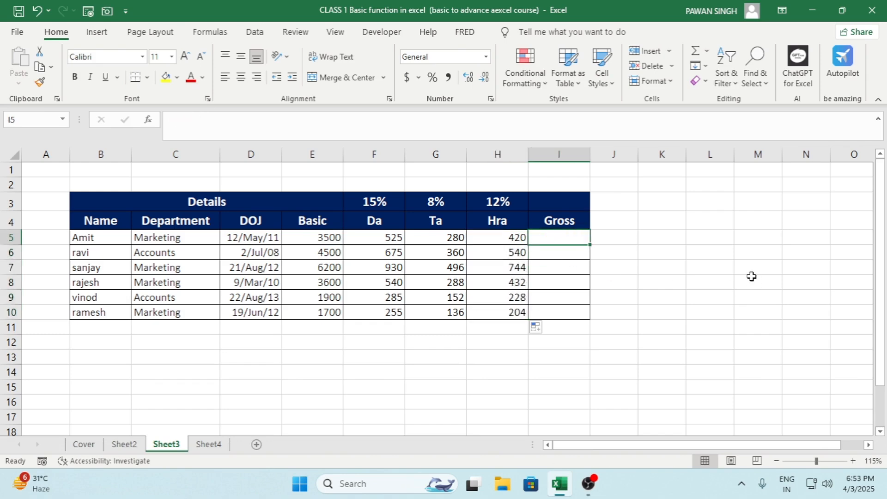
pyautogui.write('=SUM(')
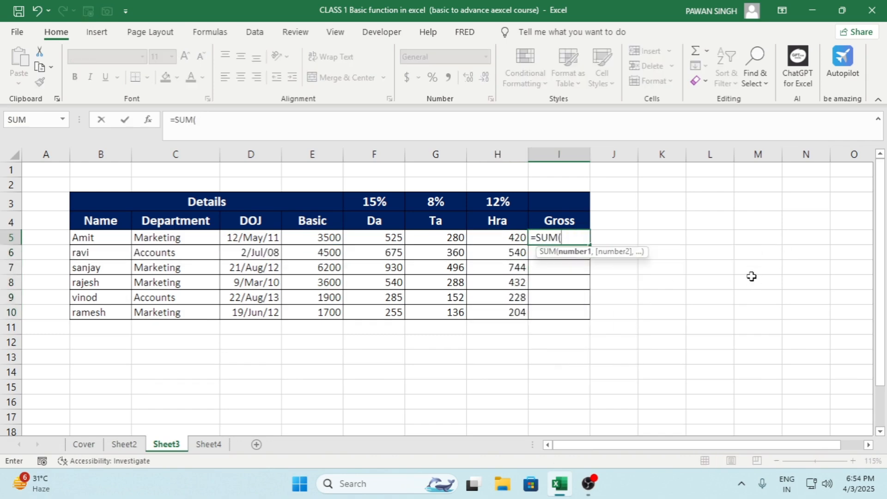
pyautogui.press('Left')
pyautogui.press('Left')
pyautogui.press('Left')
pyautogui.press('Left')
pyautogui.press('Right')
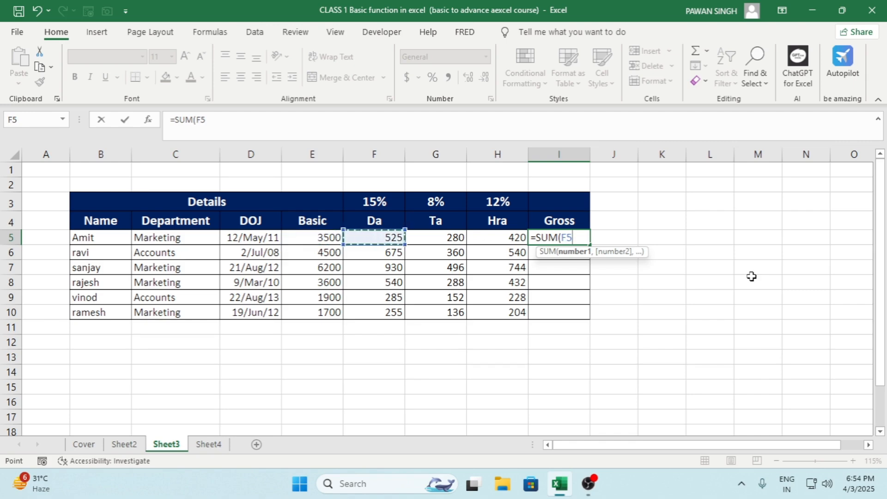
pyautogui.press('Left')
pyautogui.hotkey('shift', 'Right')
pyautogui.hotkey('shift', 'Right')
pyautogui.hotkey('shift', 'Right')
pyautogui.press('Return')
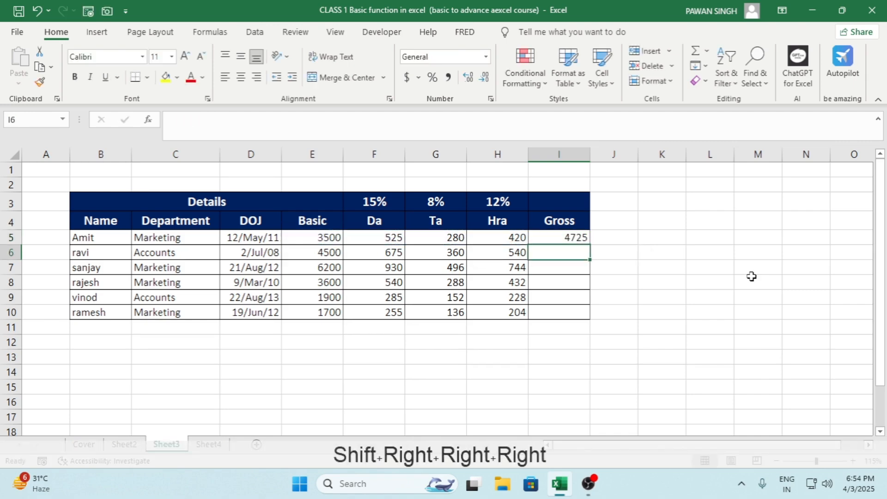
pyautogui.press('Up')
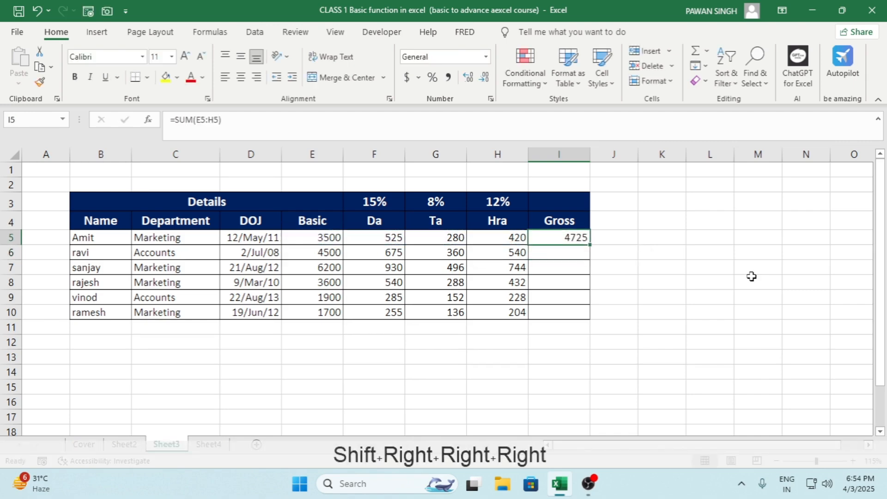
pyautogui.doubleClick(590, 245)
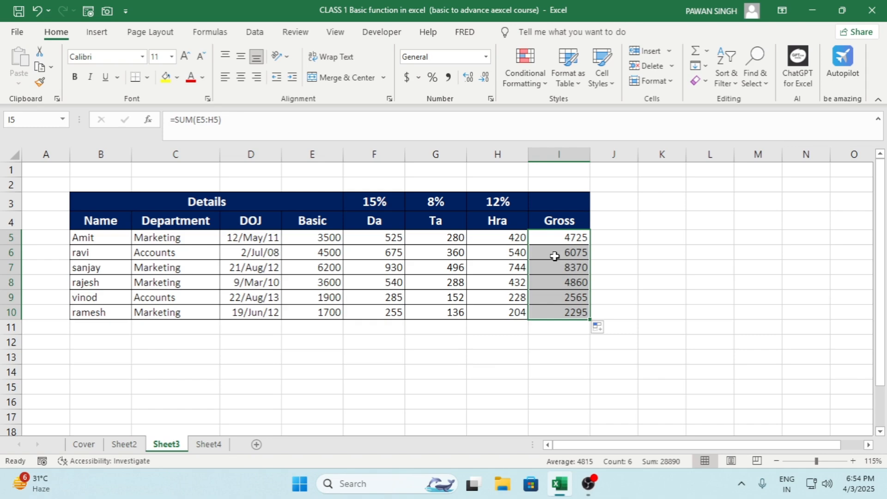
# Step: Total the Gross column in I11 using AutoSum with =SUM(I5:I10)
pyautogui.click(561, 328)
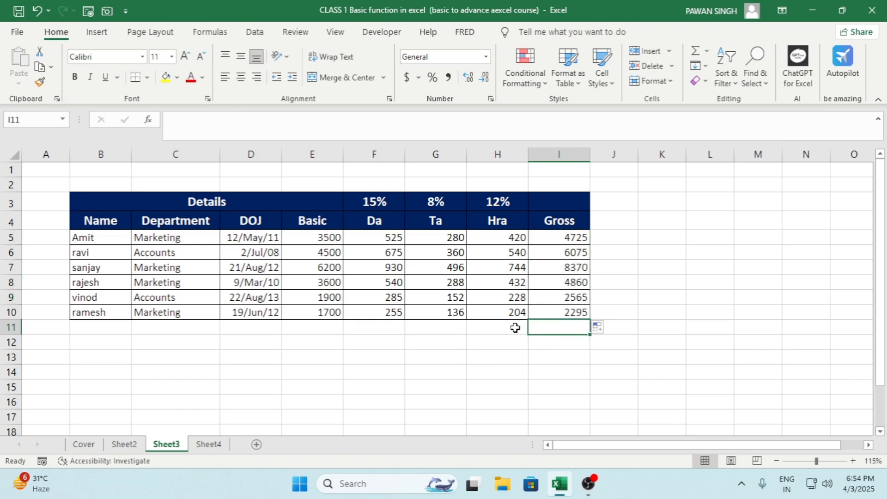
pyautogui.click(598, 345)
pyautogui.click(564, 329)
pyautogui.hotkey('alt', '=')
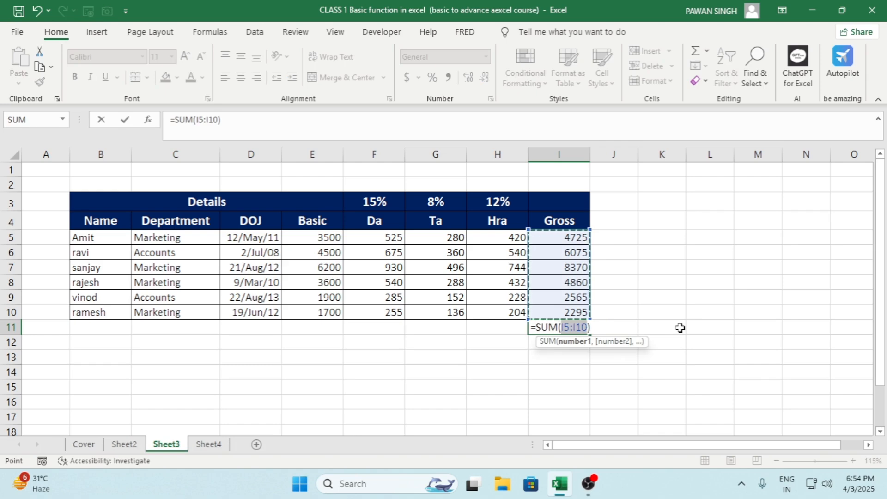
pyautogui.hotkey('ctrl', 'Return')
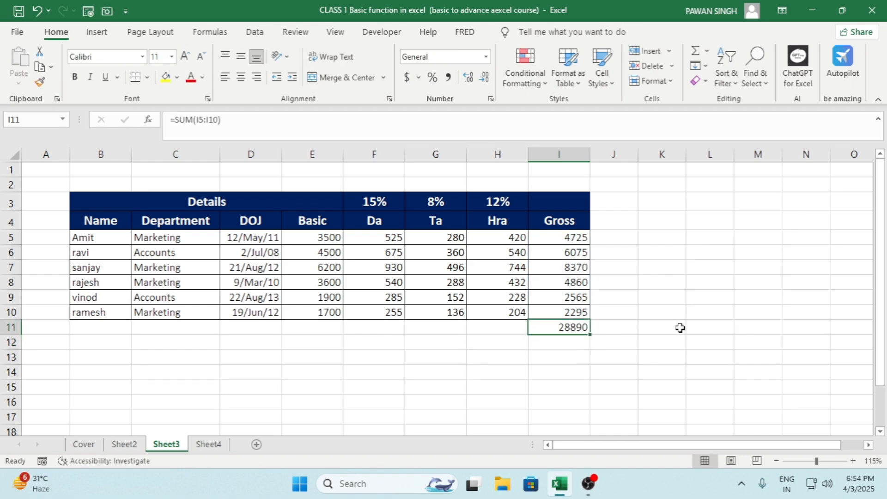
pyautogui.hotkey('alt', '=')
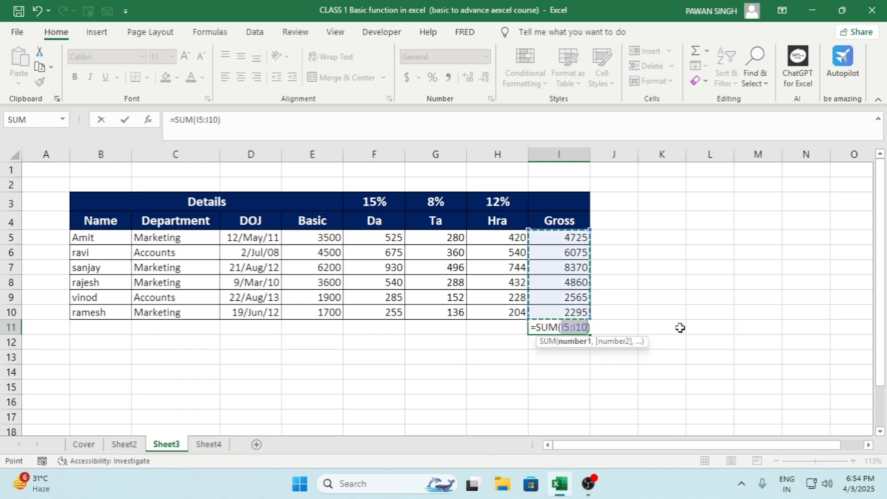
pyautogui.press('Return')
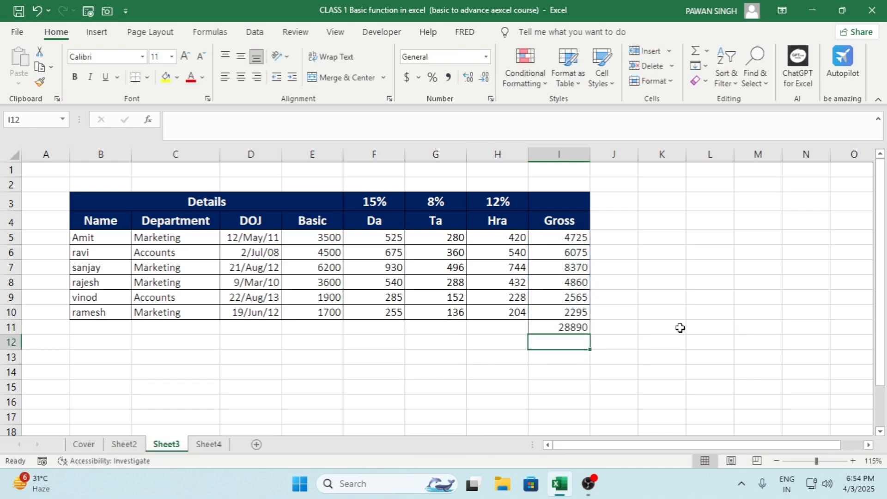
# Step: Replace the formula in I11 with =AVERAGE(I5:I10) using the AutoSum Average function
pyautogui.click(581, 323)
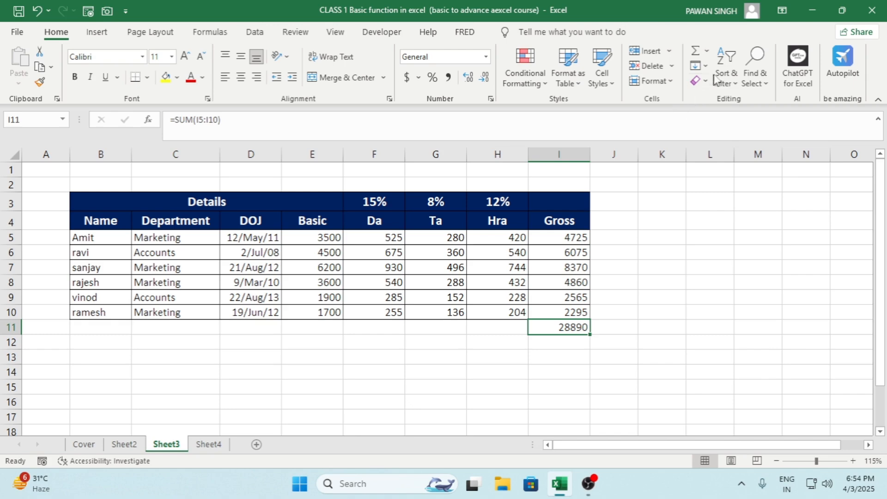
pyautogui.click(706, 51)
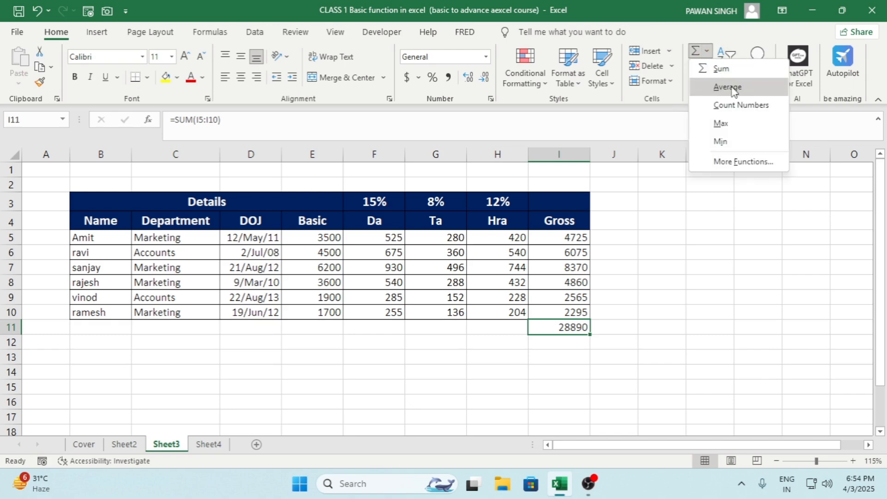
pyautogui.click(732, 89)
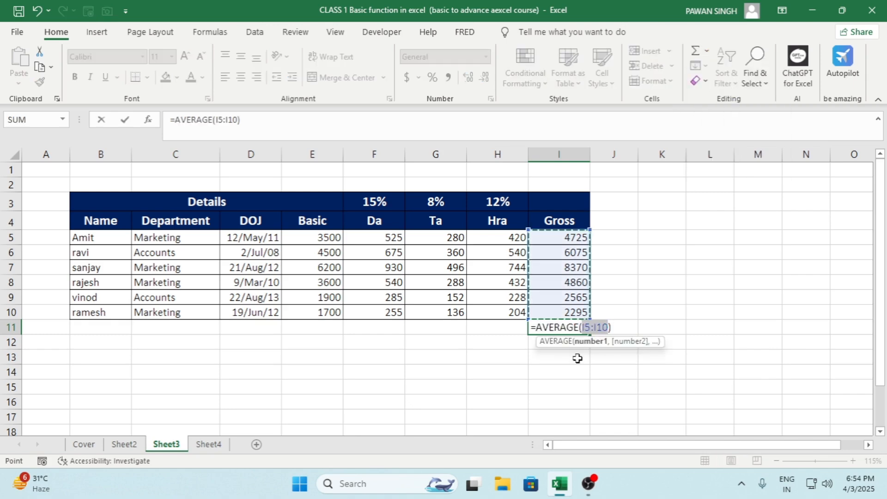
pyautogui.press('Return')
pyautogui.click(570, 327)
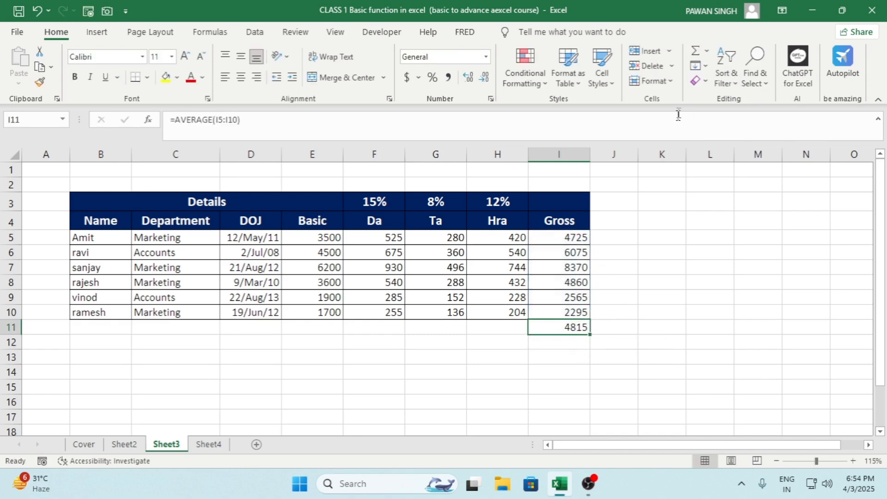
pyautogui.click(706, 50)
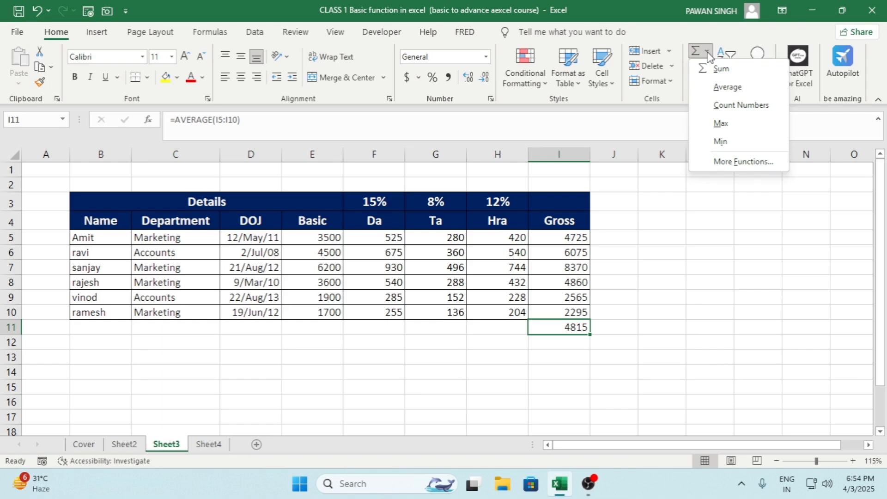
pyautogui.click(641, 331)
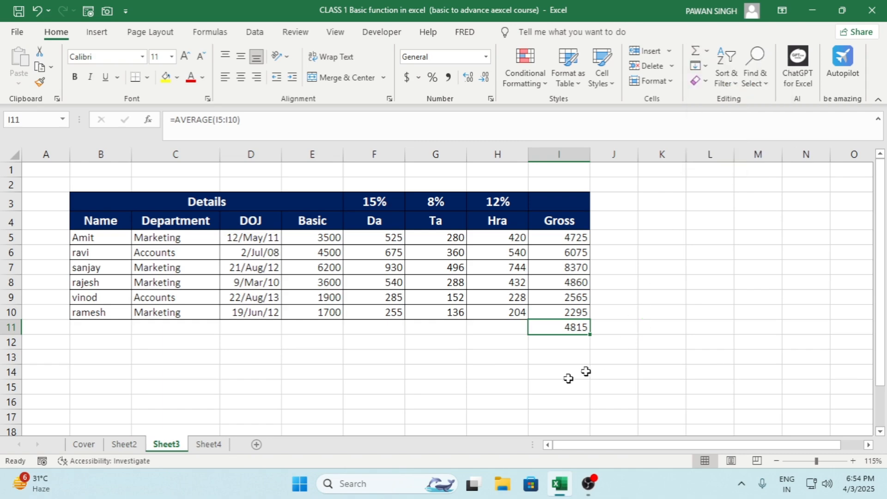
# Step: Switch to Sheet4 and examine the course fees table's headings, registration payments and fees due values
pyautogui.click(207, 444)
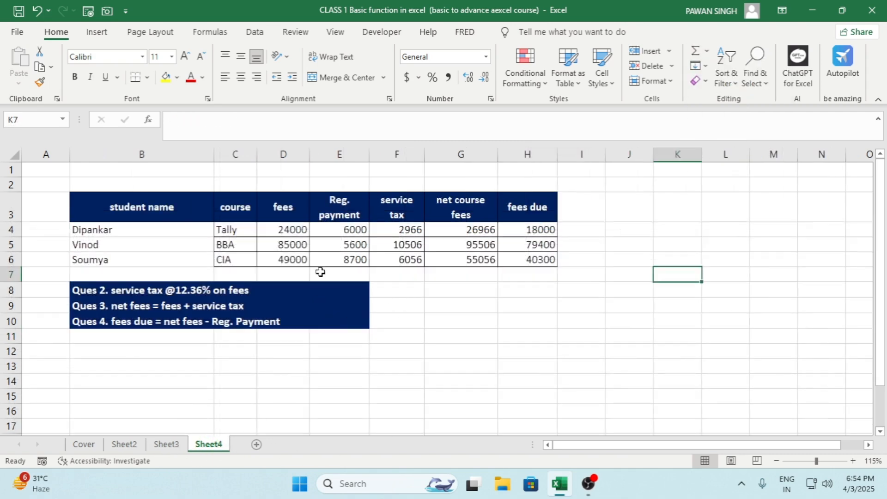
pyautogui.click(172, 205)
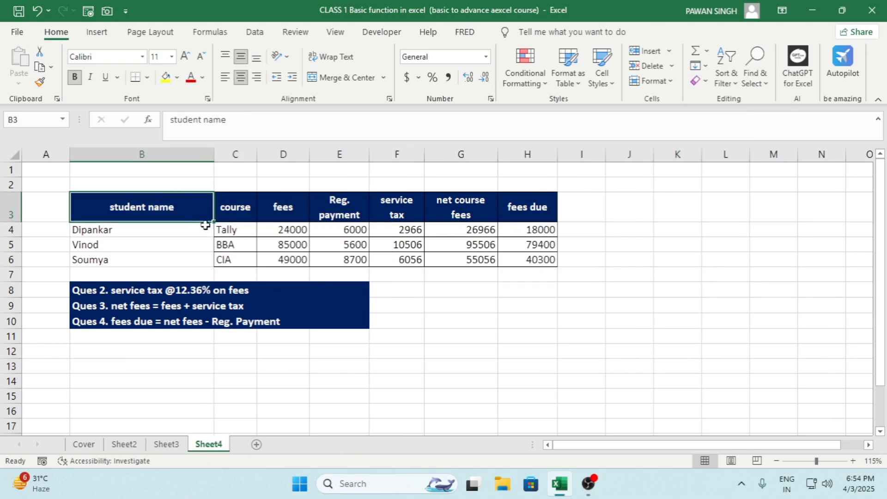
pyautogui.click(236, 208)
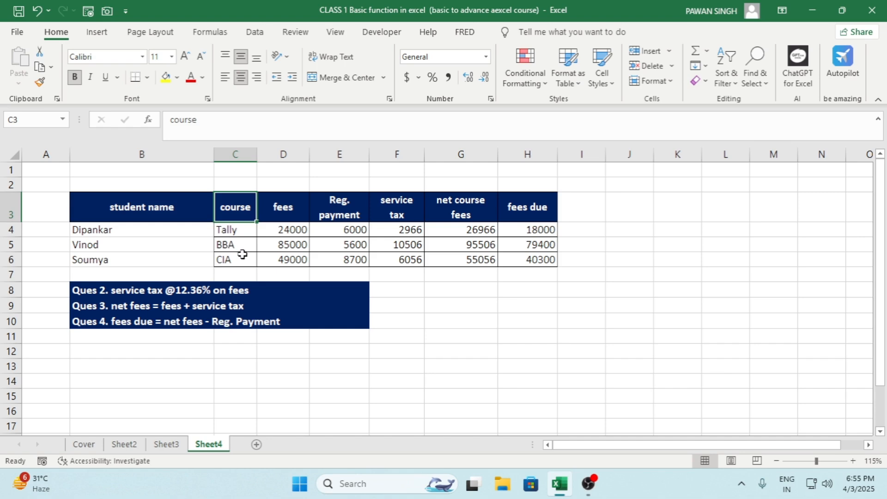
pyautogui.click(288, 209)
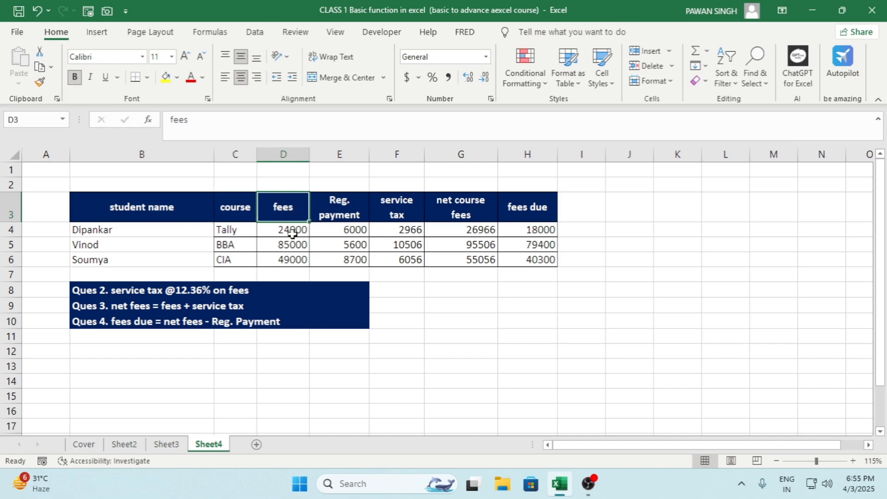
pyautogui.click(348, 214)
pyautogui.click(352, 230)
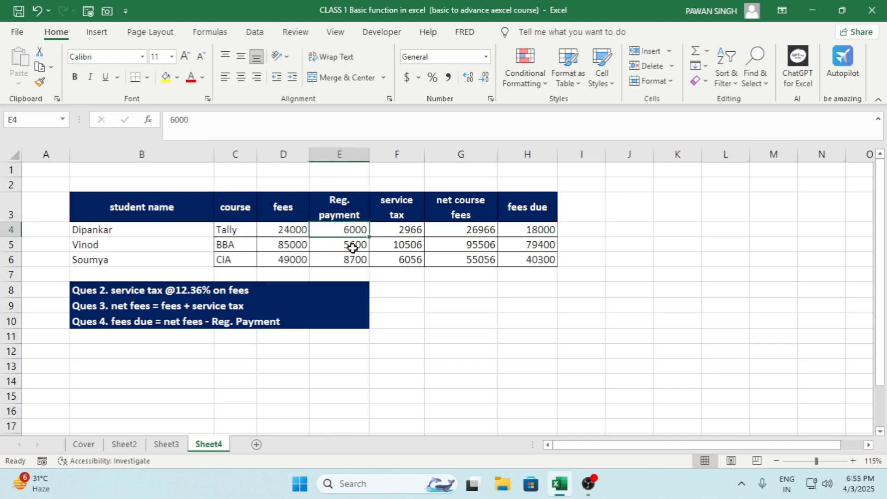
pyautogui.click(418, 219)
pyautogui.click(473, 211)
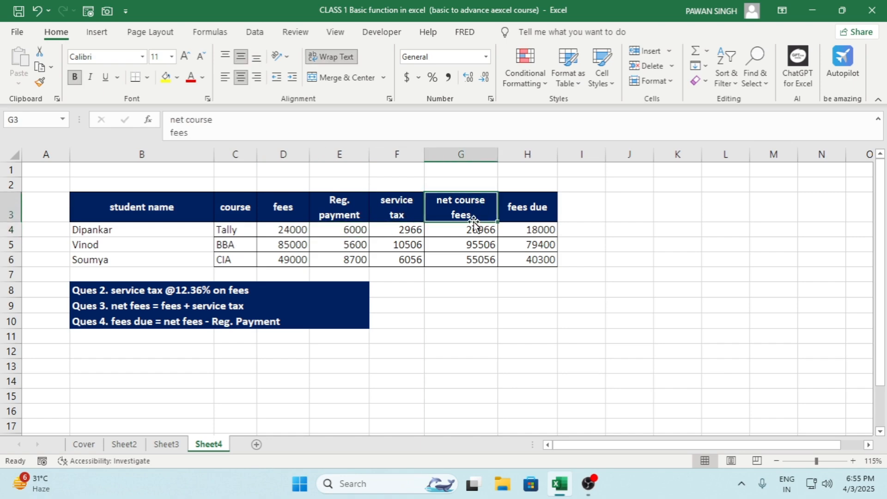
pyautogui.click(534, 207)
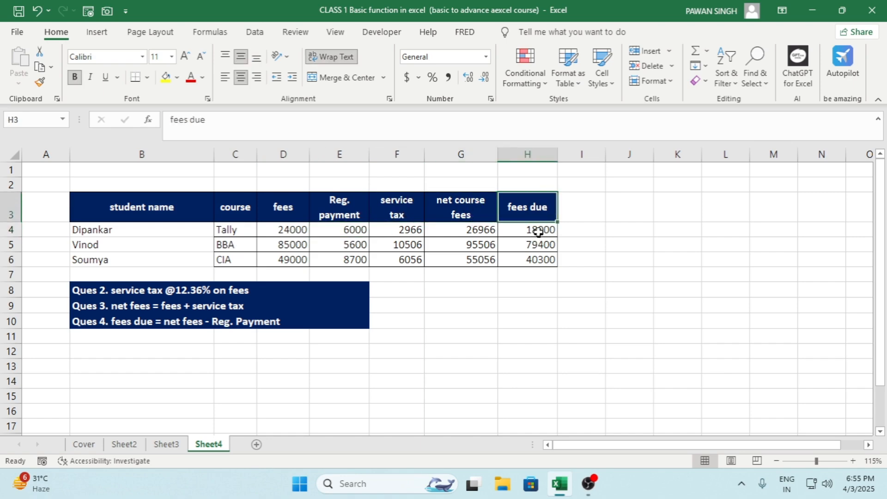
pyautogui.click(531, 245)
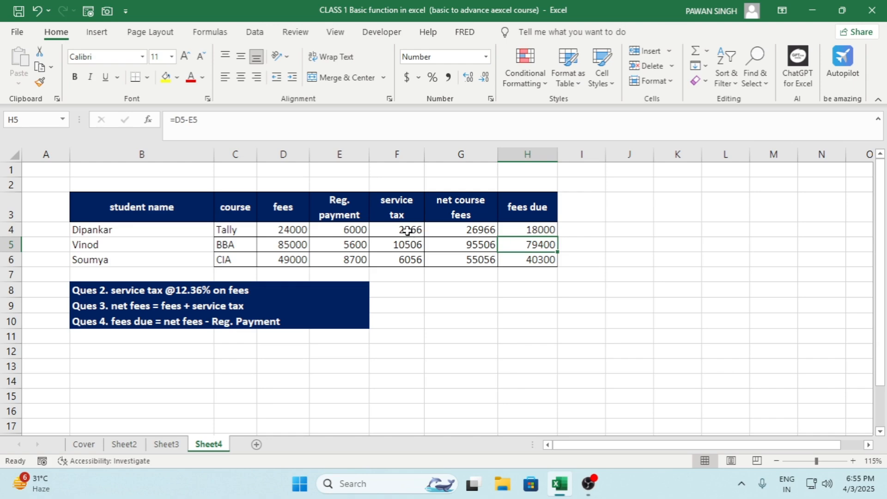
# Step: Clear the existing service tax, net course fees and fees due contents in F4:H6
pyautogui.moveTo(398, 233); pyautogui.dragTo(525, 260)
pyautogui.press('Delete')
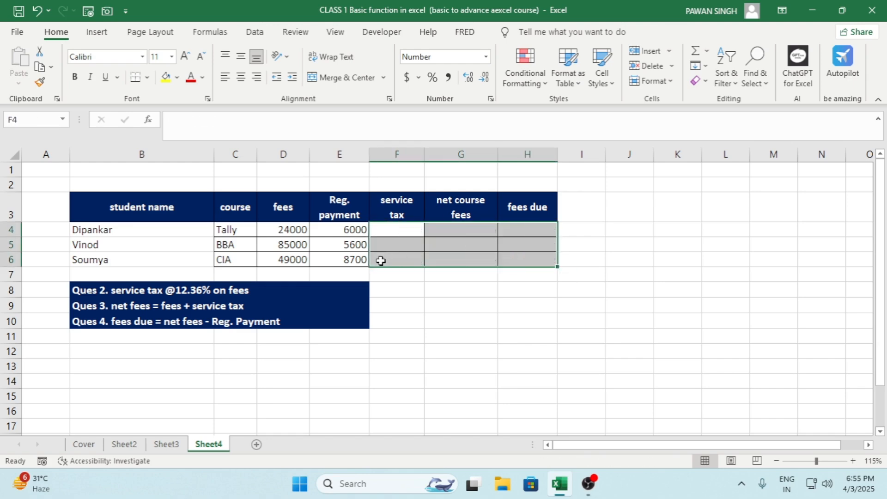
pyautogui.scroll(1, 380, 261)
# Step: Examine the service tax, net fees and fees due questions in rows 8 to 10 alongside the fees and registration payment cells
pyautogui.click(113, 314)
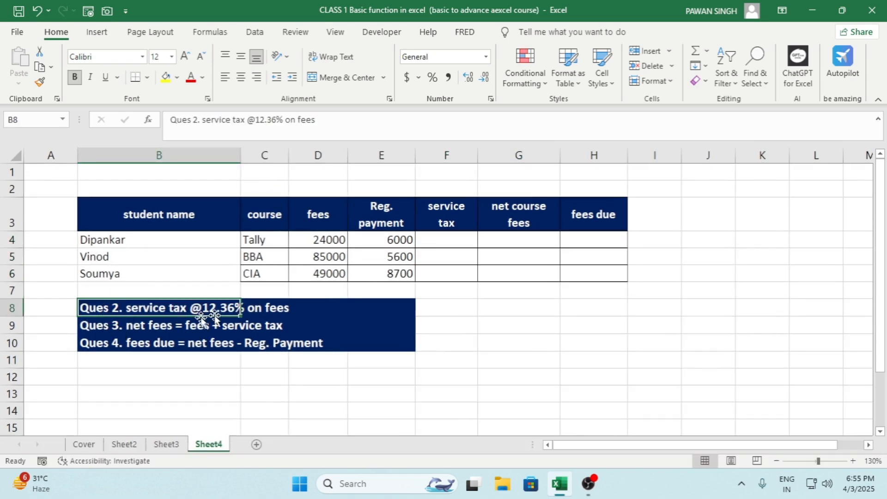
pyautogui.click(267, 314)
pyautogui.click(236, 308)
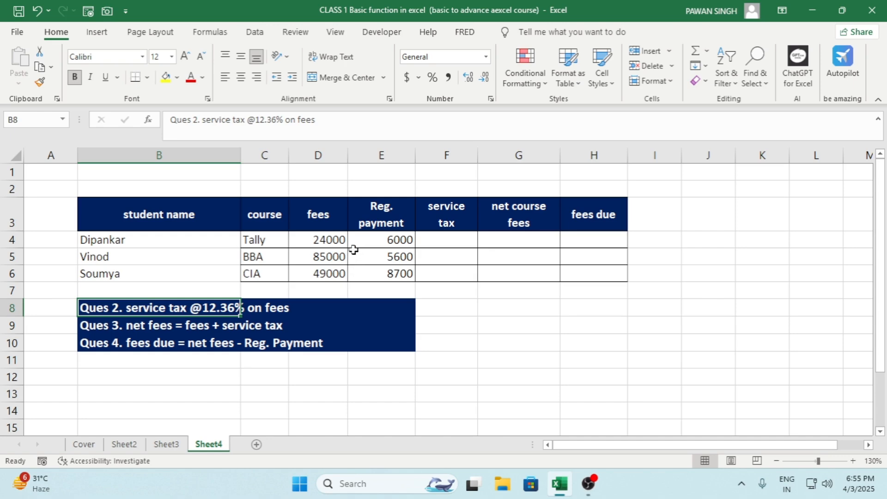
pyautogui.moveTo(328, 240); pyautogui.dragTo(328, 275)
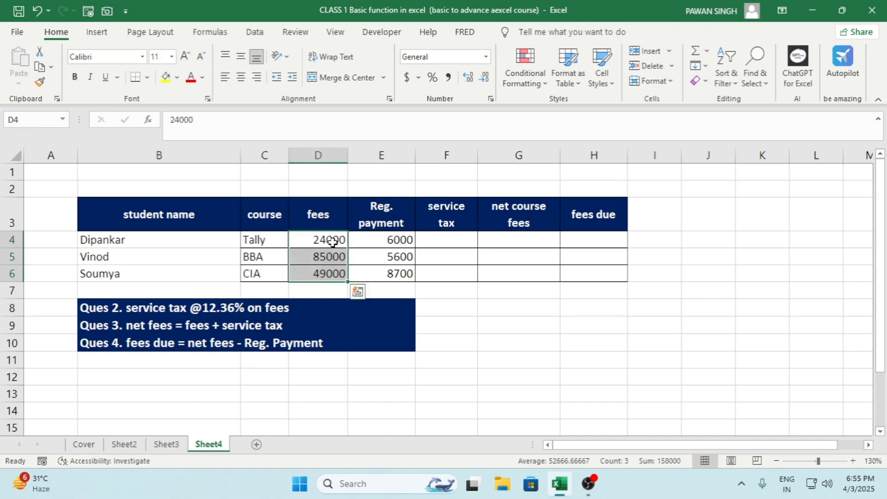
pyautogui.click(175, 329)
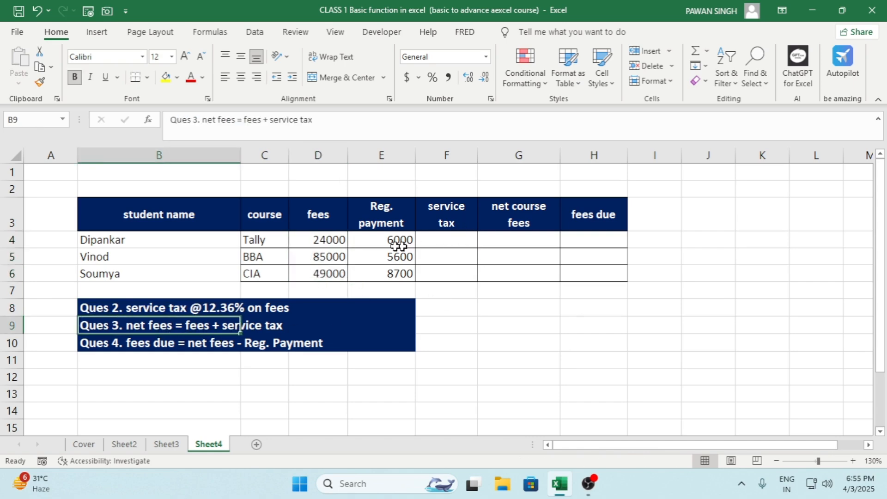
pyautogui.click(332, 242)
pyautogui.click(394, 241)
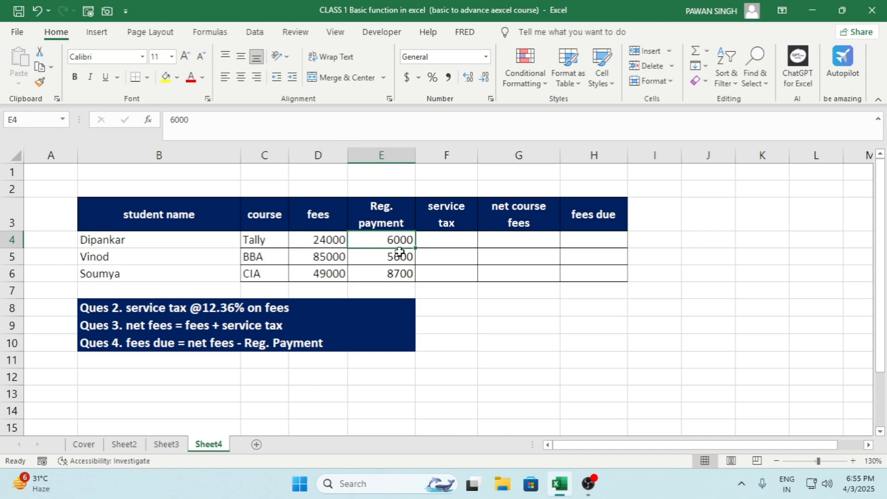
pyautogui.click(334, 239)
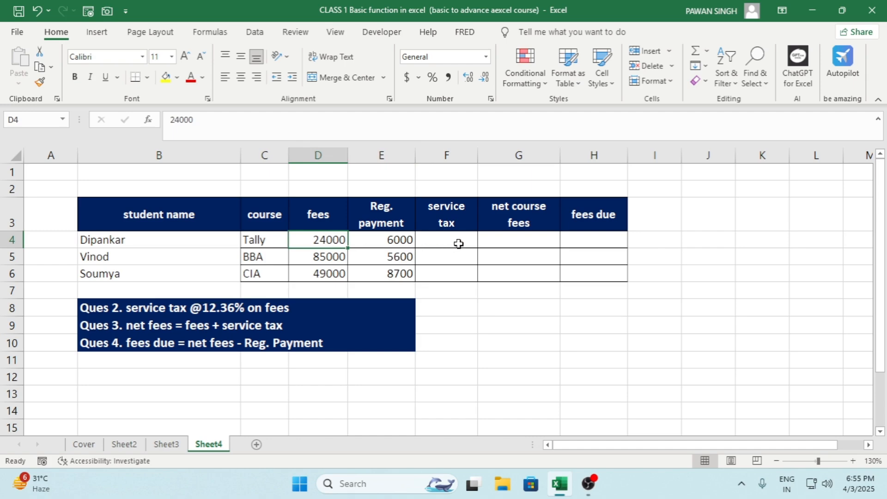
pyautogui.click(233, 343)
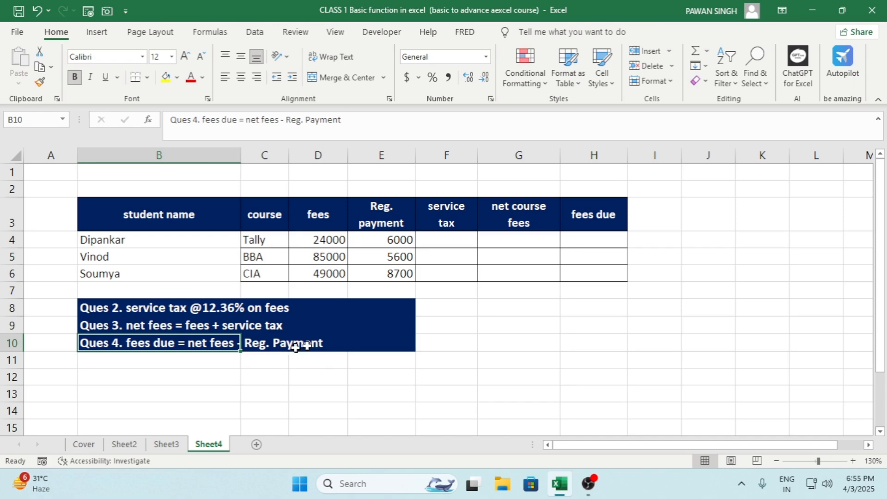
pyautogui.click(398, 243)
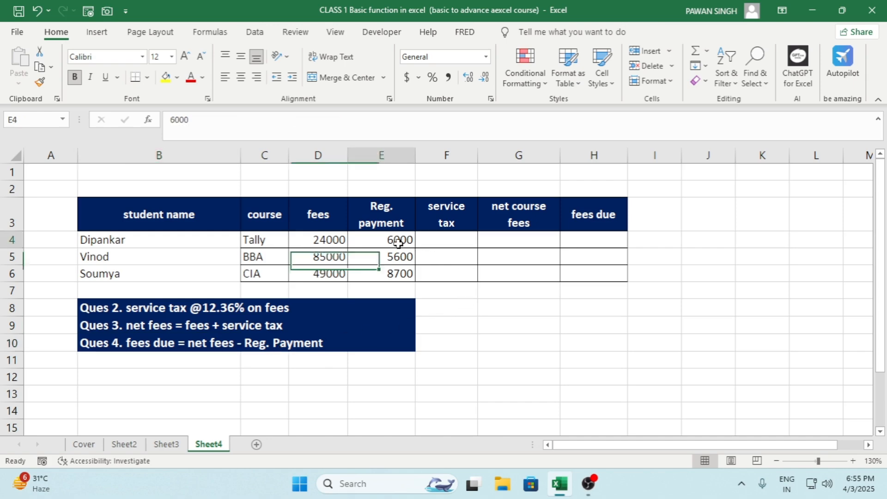
# Step: Enter =D4*12.36% in F4 to calculate the service tax on fees and fill it down to F10
pyautogui.click(451, 244)
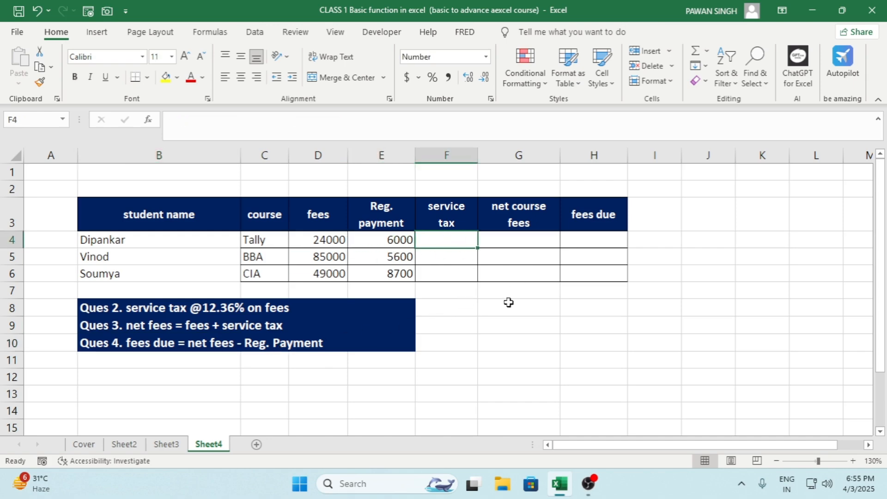
pyautogui.write('=\\')
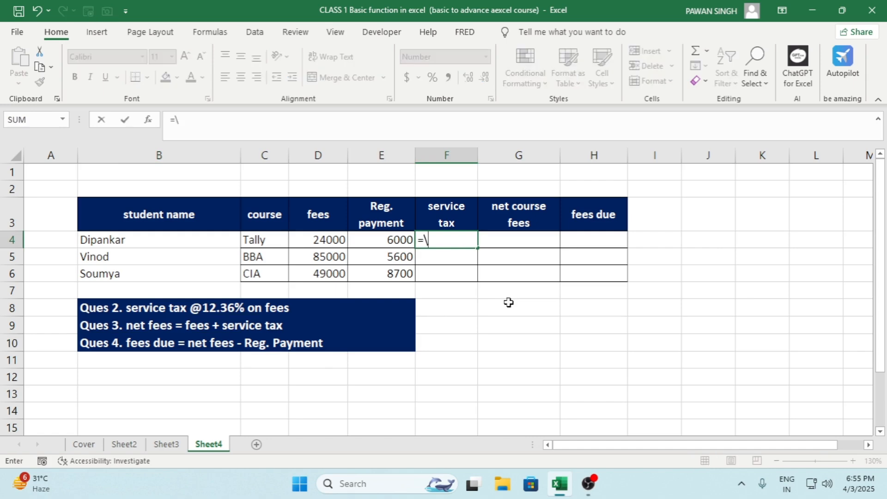
pyautogui.press('BackSpace')
pyautogui.press('Left')
pyautogui.press('Left')
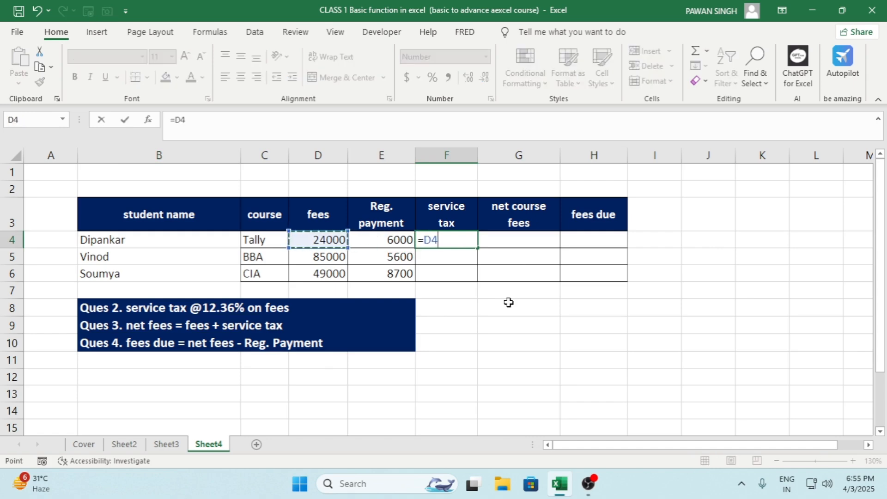
pyautogui.write('*12.36')
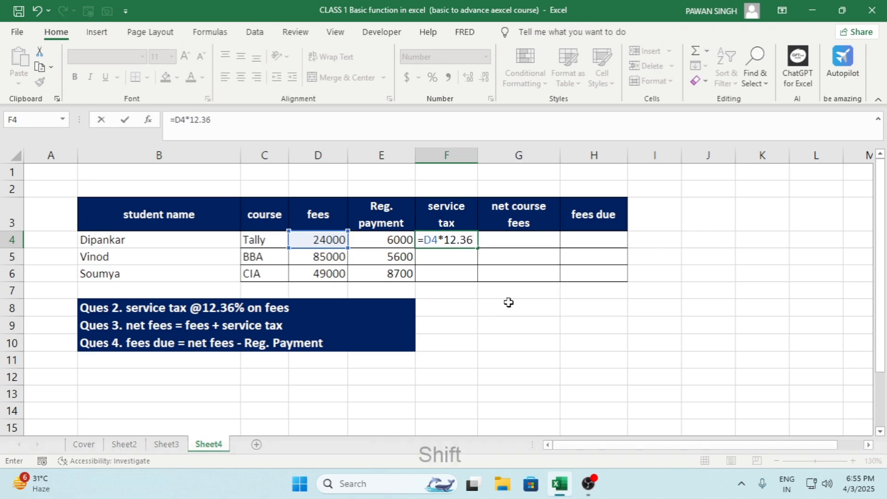
pyautogui.write('%')
pyautogui.press('Return')
pyautogui.press('Up')
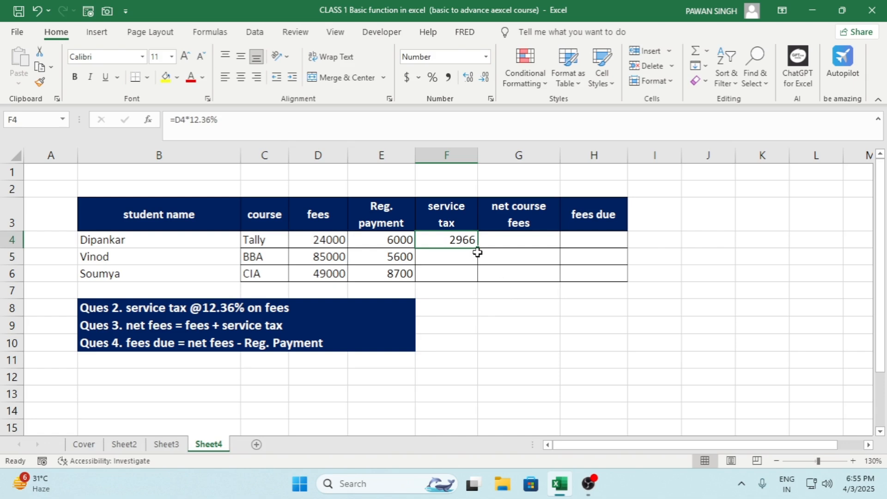
pyautogui.moveTo(478, 247); pyautogui.dragTo(477, 343)
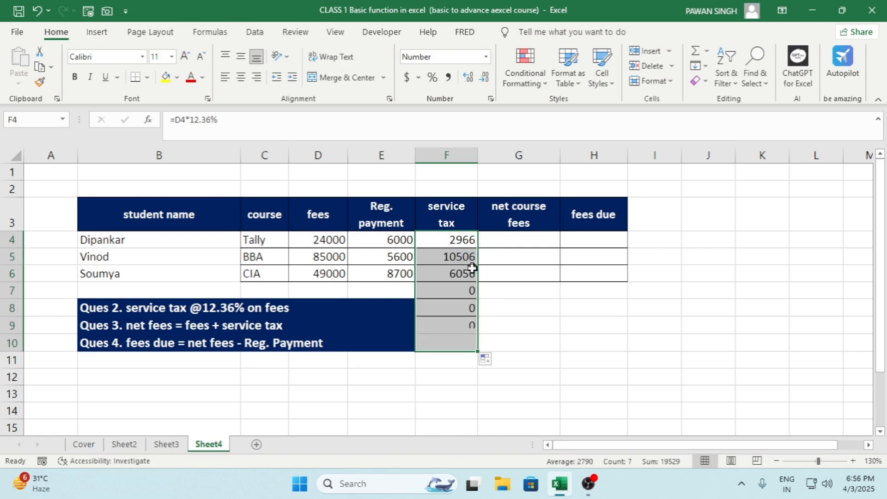
# Step: Clear the surplus service tax formulas below the table in F7:F10
pyautogui.moveTo(462, 291); pyautogui.dragTo(472, 344)
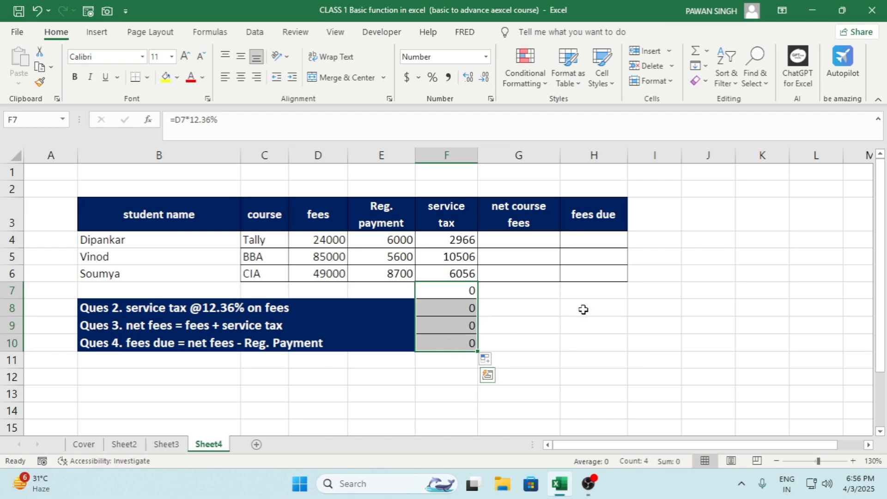
pyautogui.press('Delete')
pyautogui.click(562, 307)
pyautogui.click(455, 257)
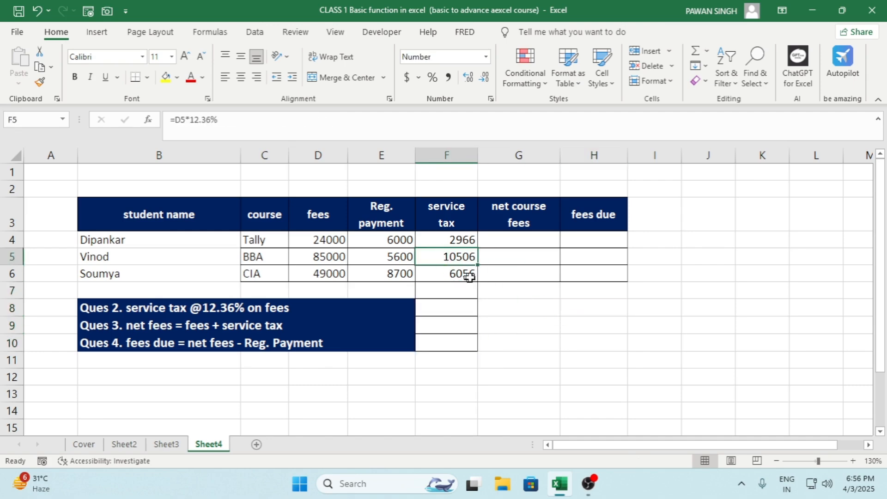
pyautogui.click(461, 243)
# Step: Enter =D4+F4 in G4 to calculate the net course fees and fill it down to G10
pyautogui.click(520, 240)
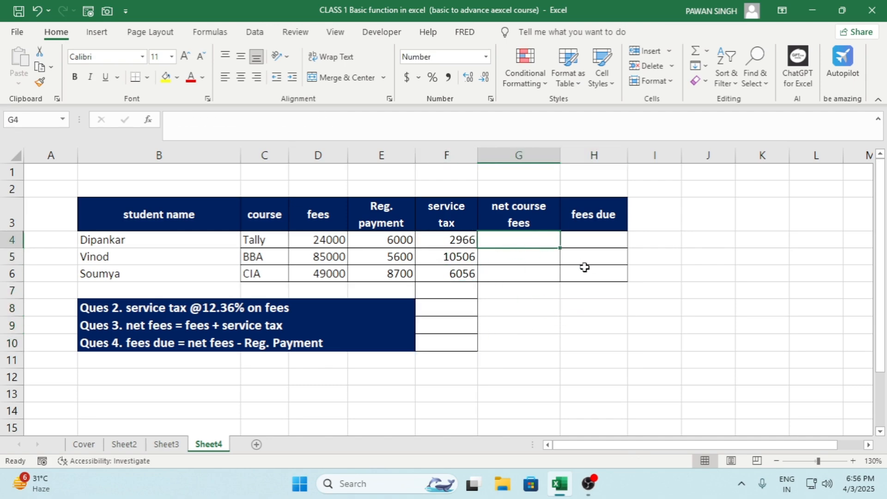
pyautogui.write('=')
pyautogui.press('Left')
pyautogui.press('Left')
pyautogui.press('Left')
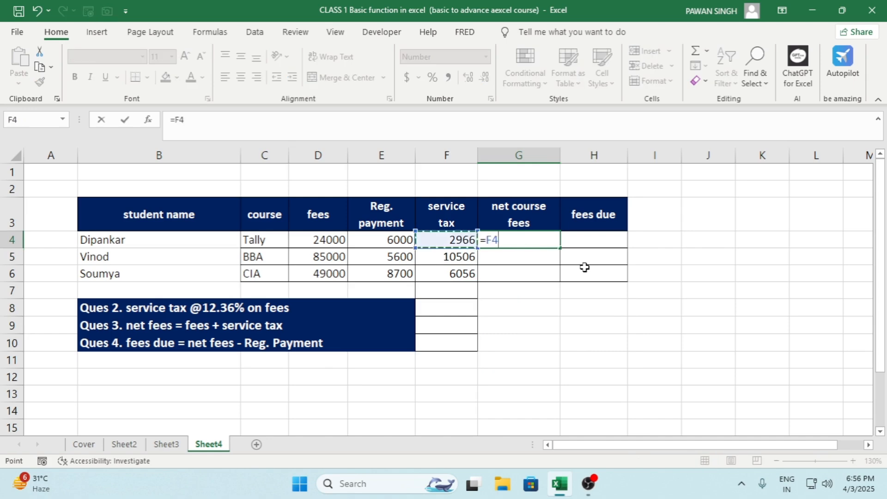
pyautogui.write('+')
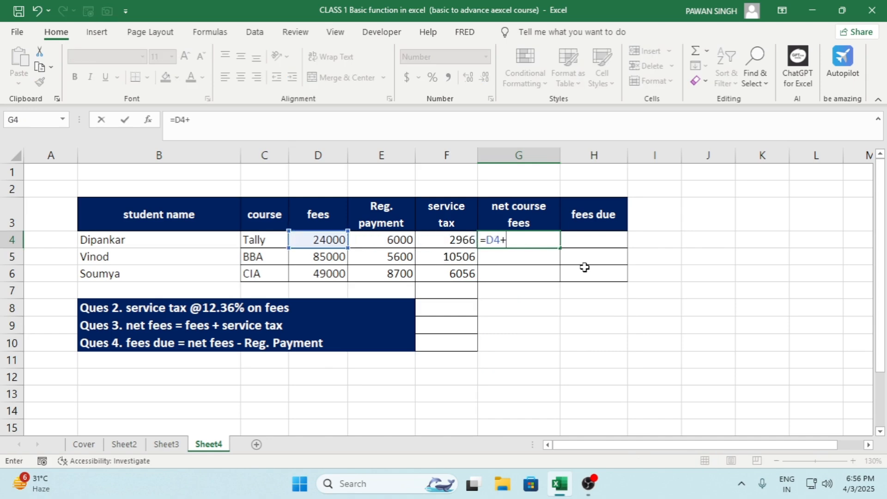
pyautogui.press('Left')
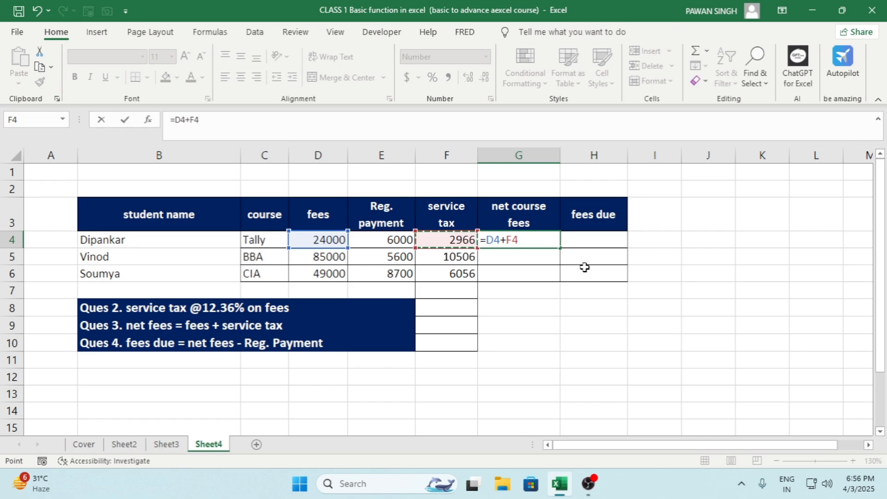
pyautogui.hotkey('ctrl', 'Return')
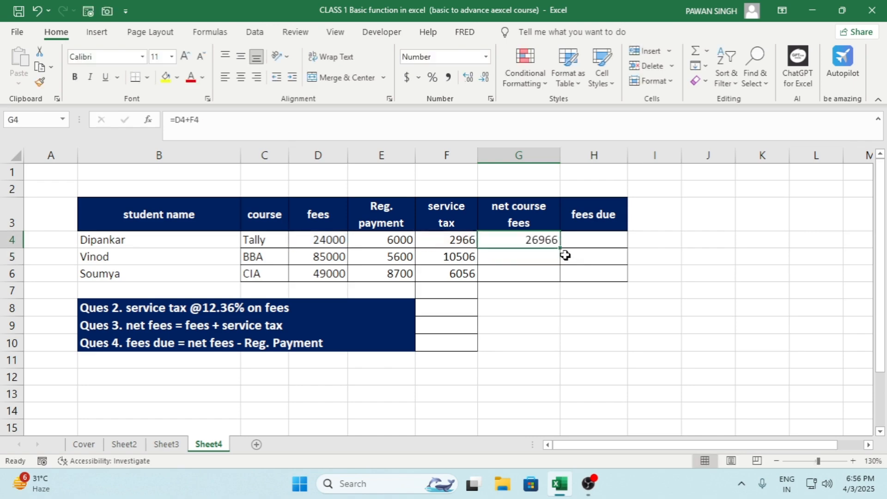
pyautogui.doubleClick(562, 248)
# Step: Clear the surplus net course fees formulas below the table in G7:G10
pyautogui.moveTo(560, 291); pyautogui.dragTo(552, 342)
pyautogui.press('Delete')
pyautogui.click(595, 325)
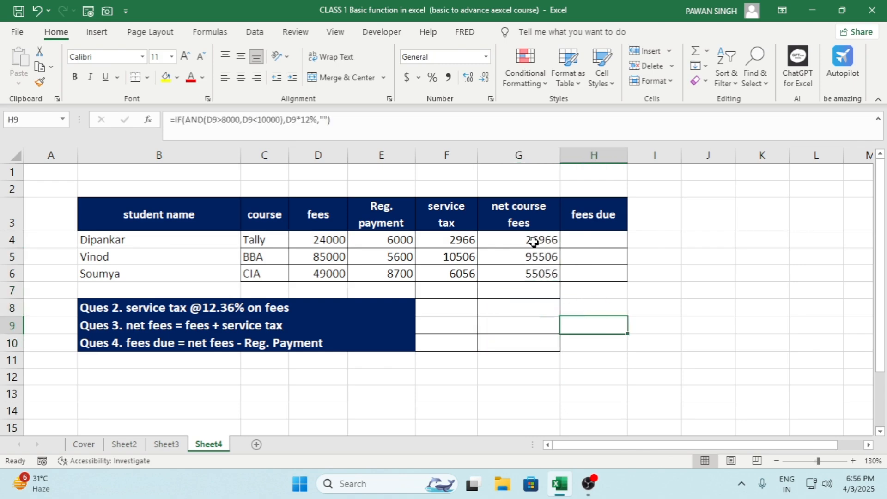
# Step: Enter =G4-E4 in H4 to calculate the fees due from net course fees minus registration payment
pyautogui.click(536, 241)
pyautogui.click(587, 242)
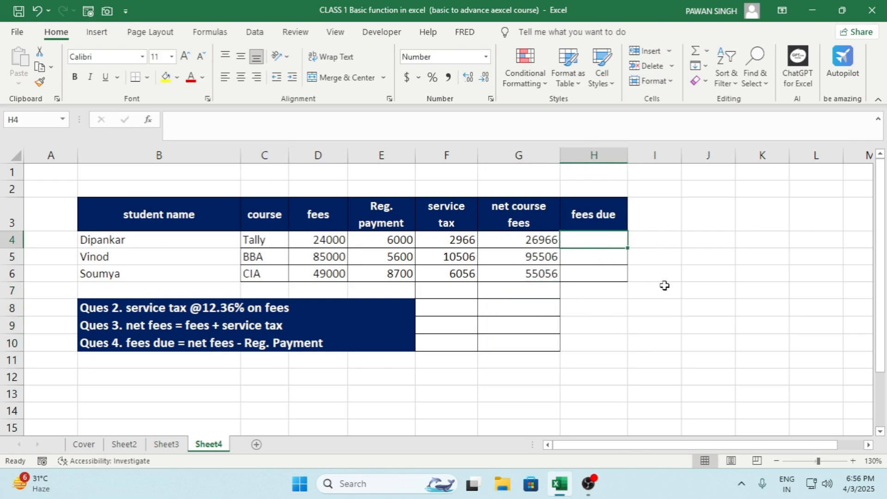
pyautogui.write('=')
pyautogui.press('Left')
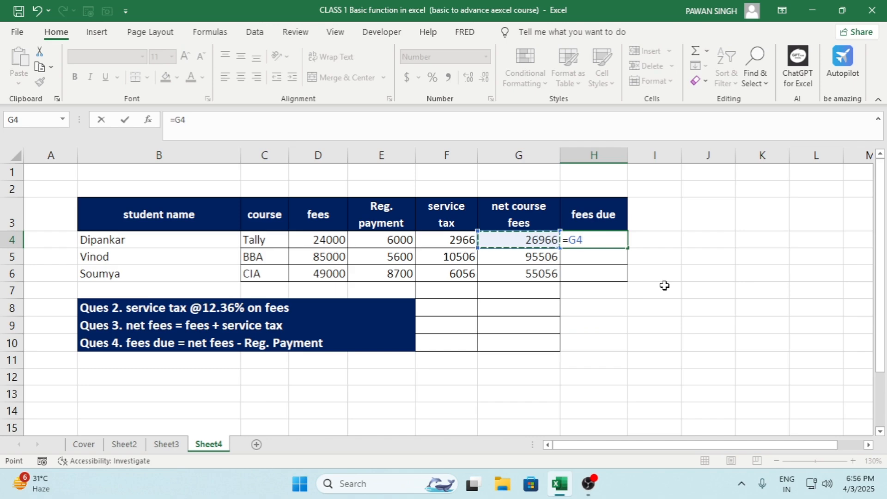
pyautogui.write('-')
pyautogui.press('Left')
pyautogui.press('Left')
pyautogui.press('Left')
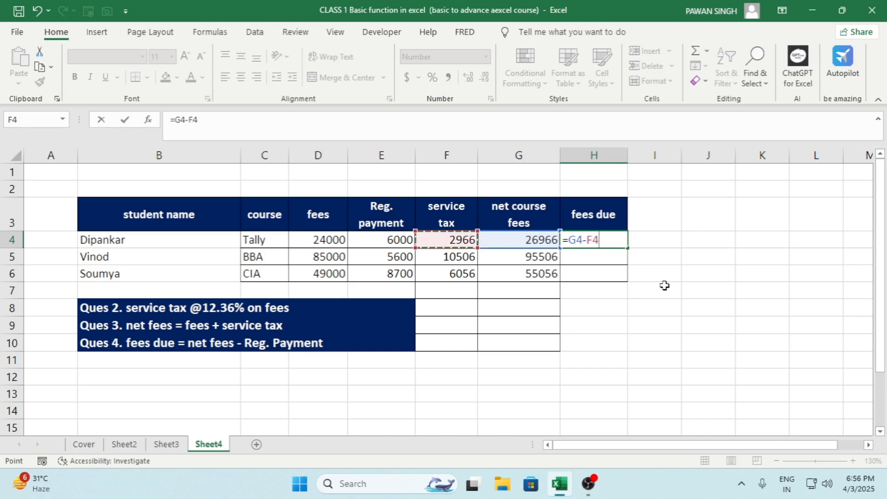
pyautogui.press('Return')
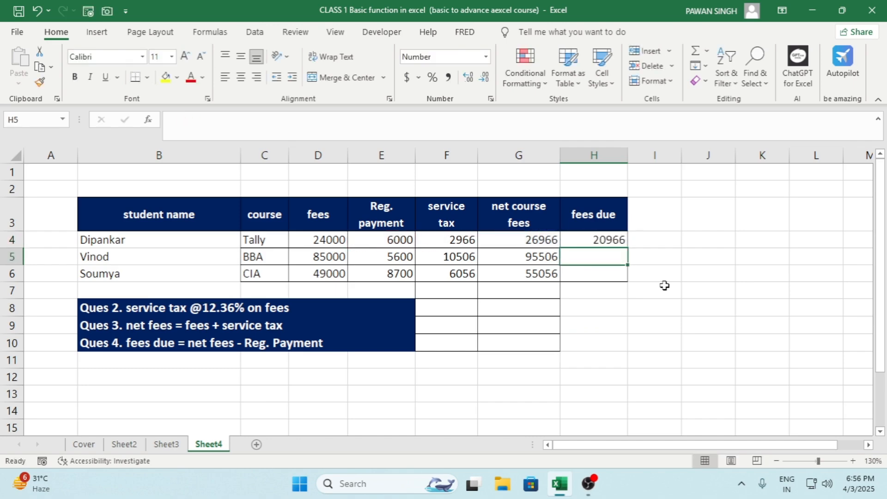
# Step: Fill the fees due formula from H4 down to H6 for the remaining students
pyautogui.click(616, 237)
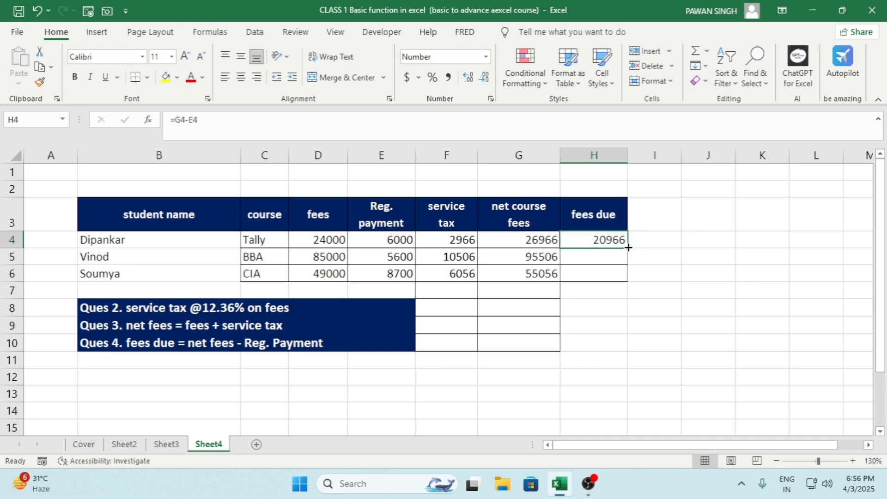
pyautogui.moveTo(628, 248); pyautogui.dragTo(626, 280)
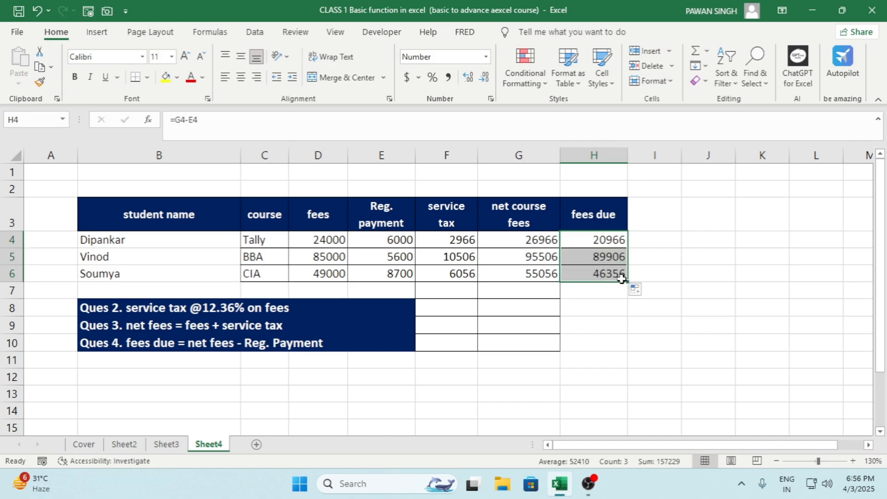
pyautogui.click(602, 291)
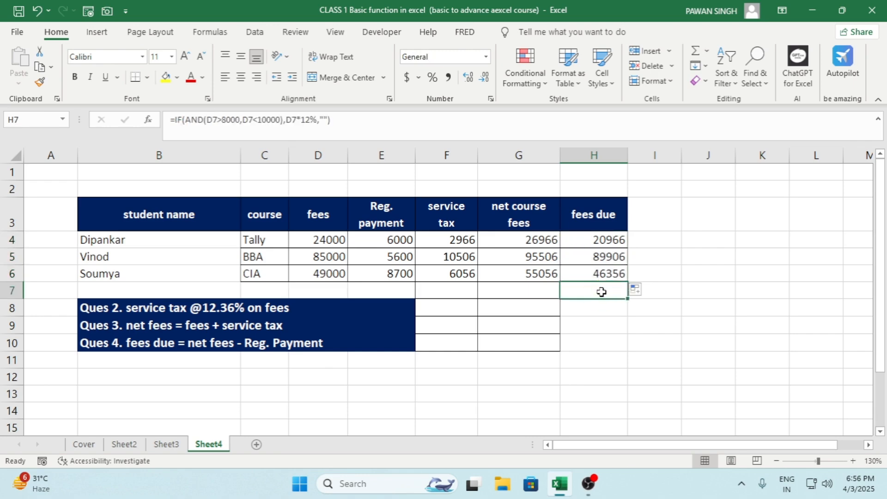
# Step: Switch to Sheet2 and review the Student Report and the subject summary table beneath it
pyautogui.click(123, 443)
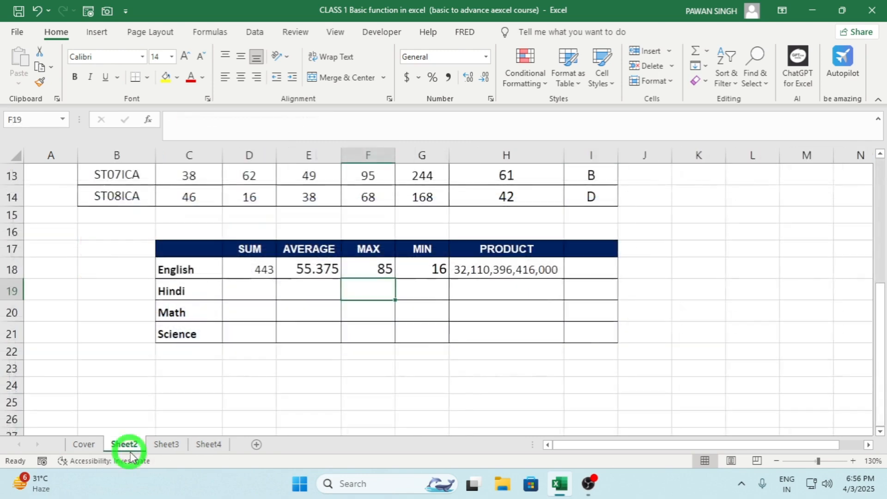
pyautogui.scroll(1, 347, 344)
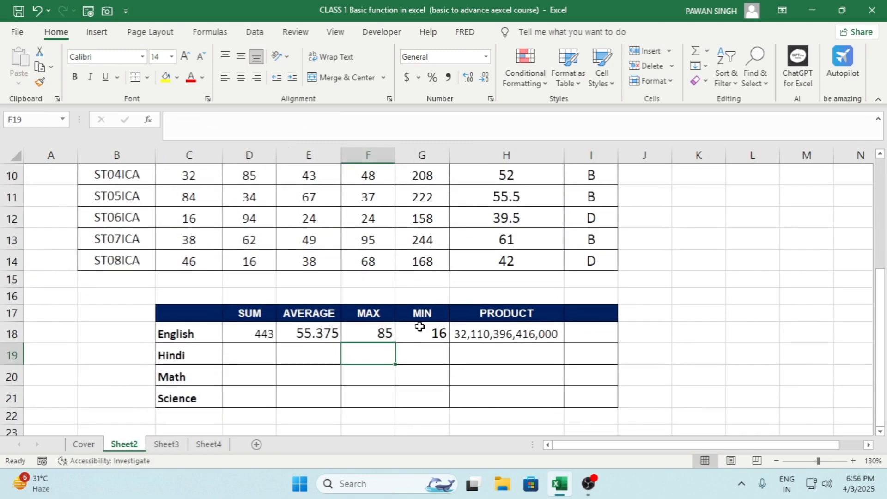
pyautogui.scroll(-2, 419, 327)
pyautogui.scroll(3, 383, 337)
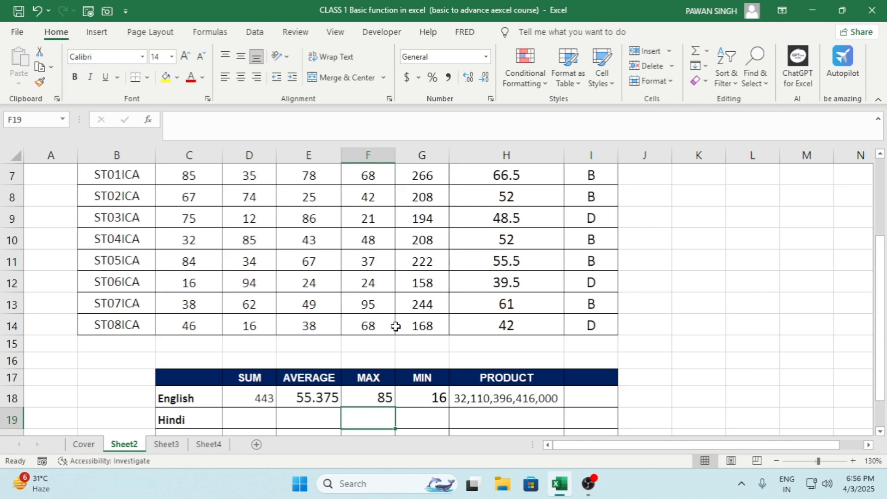
pyautogui.scroll(2, 396, 327)
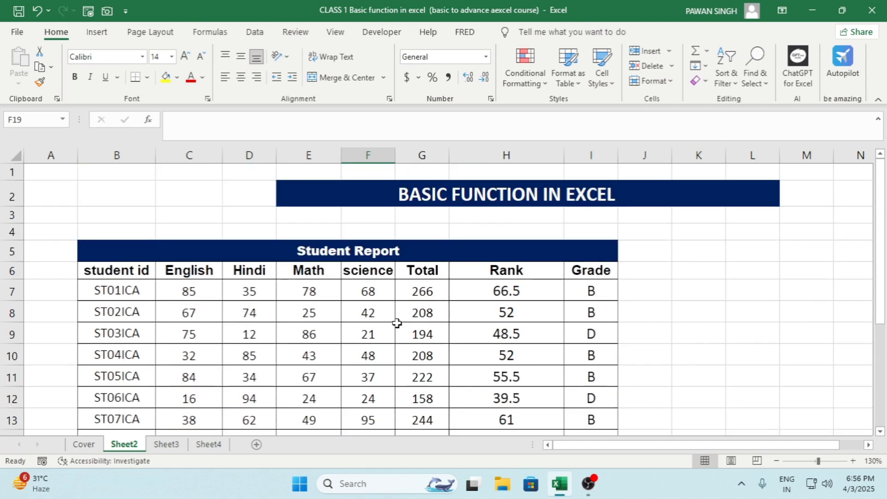
pyautogui.scroll(-3, 398, 322)
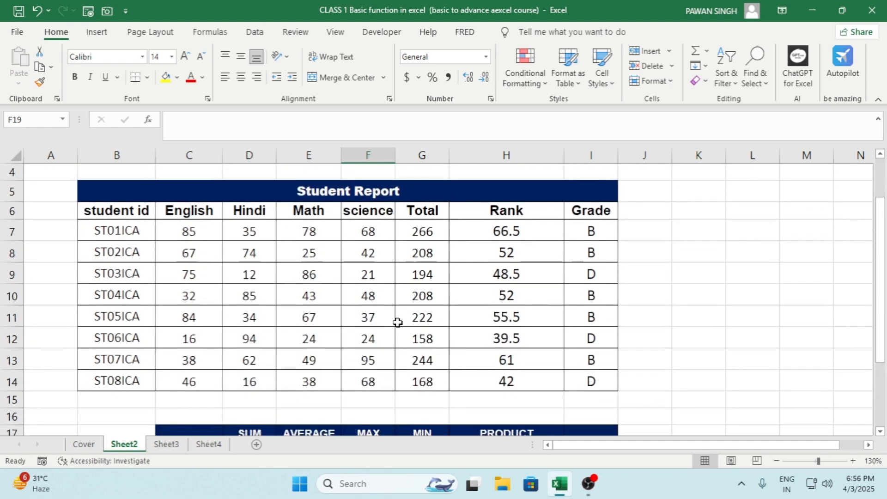